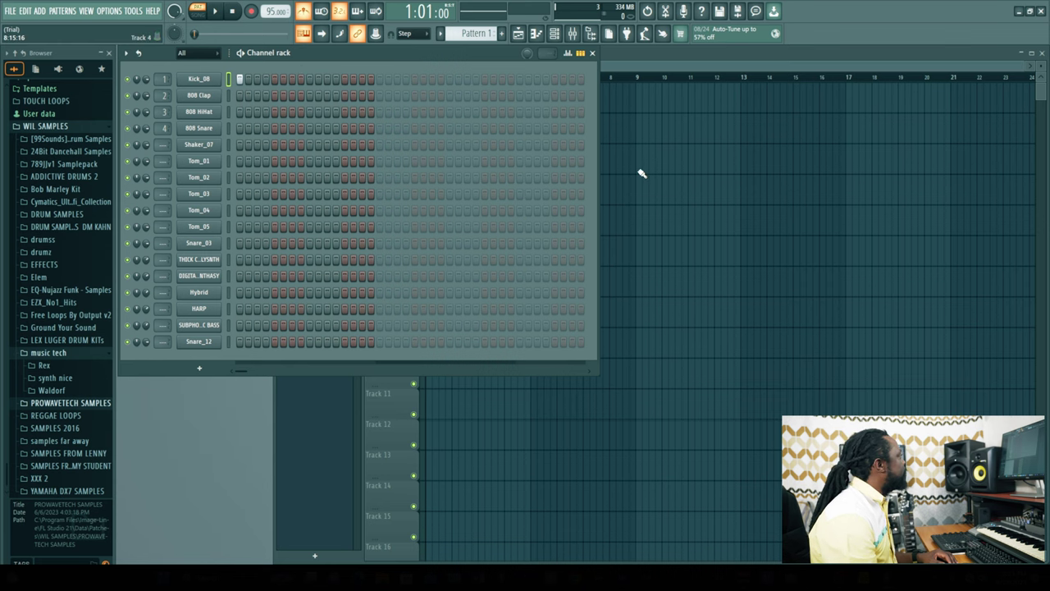
Place the Pattern 1 clip at bar 1 on Track 1 of the playlist, and return to the channel rack
click(637, 73)
click(432, 88)
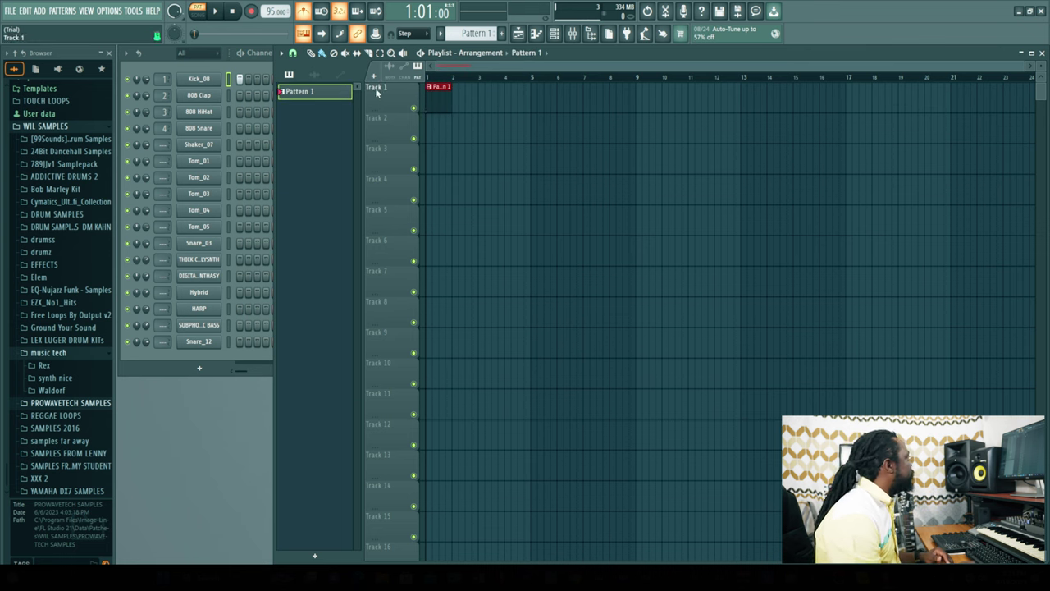
click(239, 72)
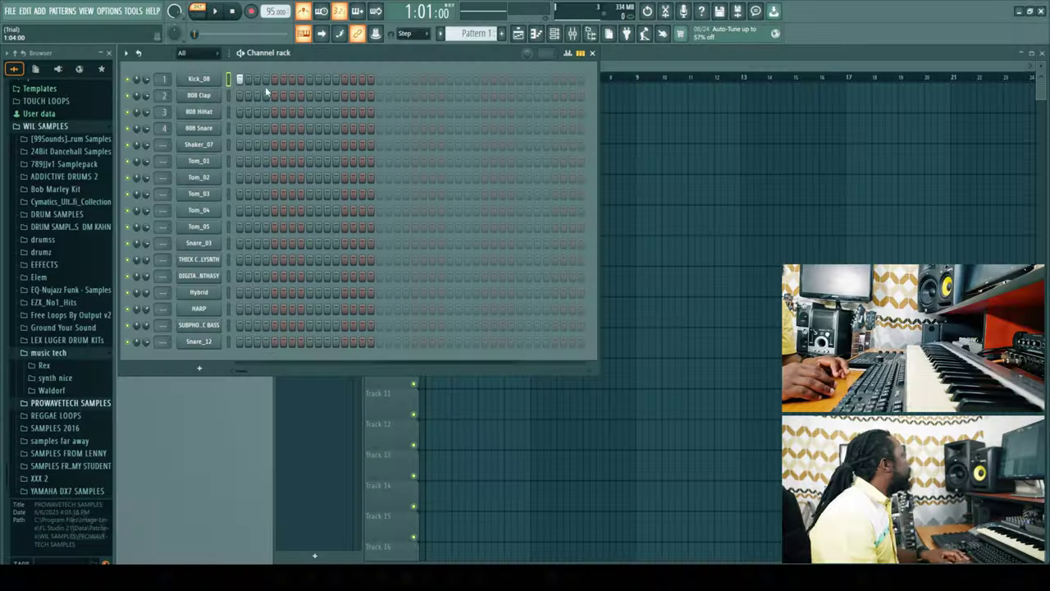
Add Kick_08 hits on steps 4, 9 and 12 of Pattern 1 while listening to the loop
key(space)
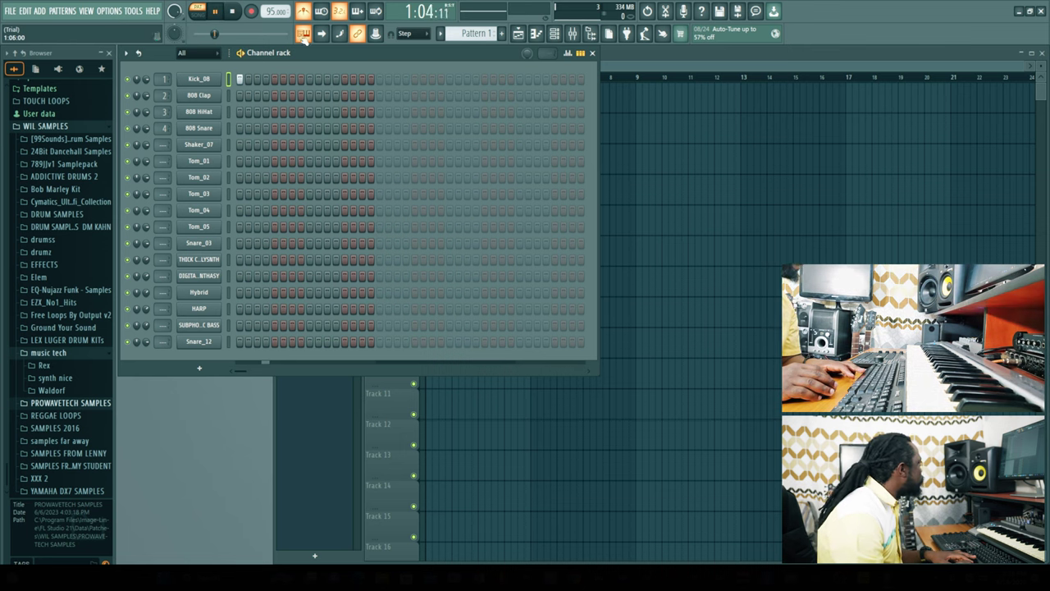
key(space)
click(265, 79)
key(space)
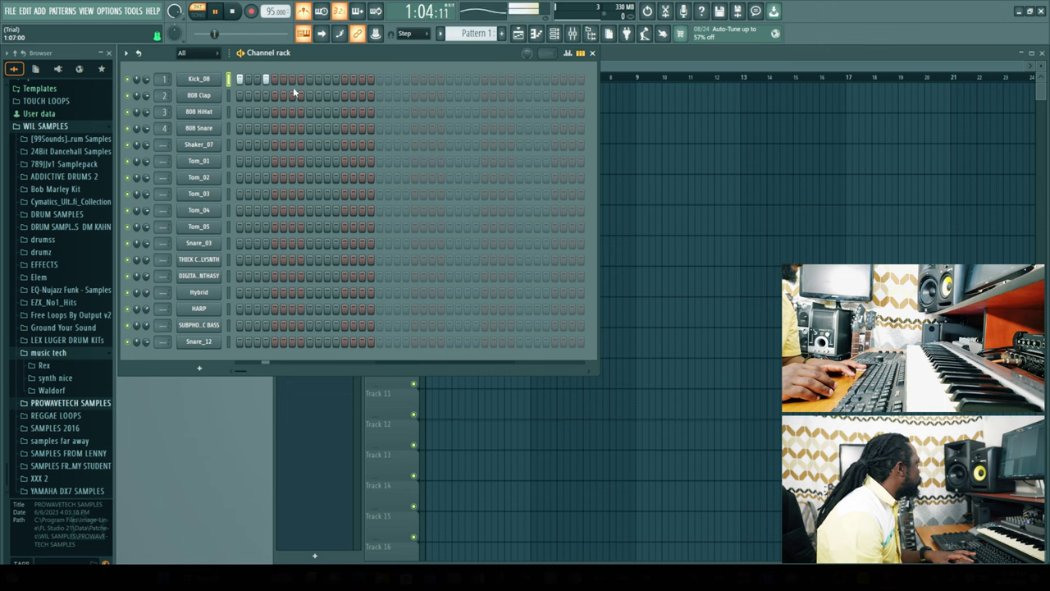
click(336, 79)
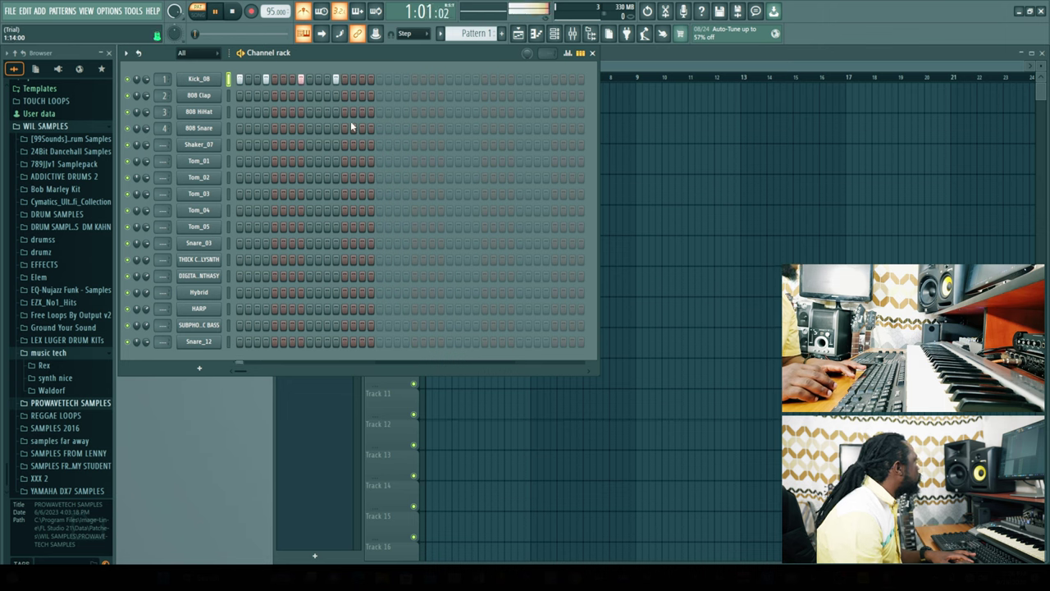
click(309, 78)
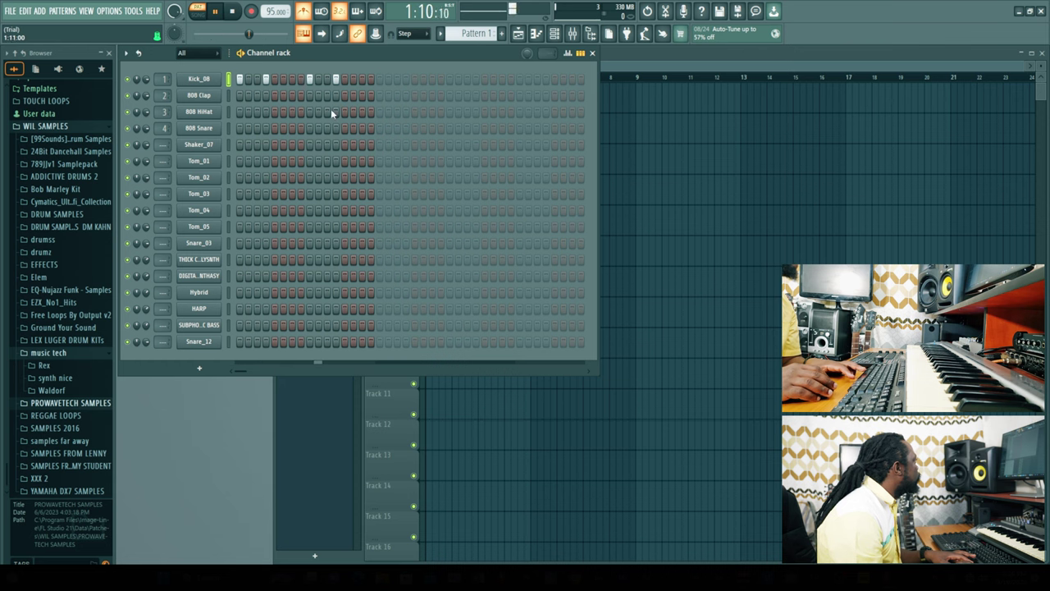
Extend the Kick_08 pattern into the second bar with hits on steps 17, 20, 25 and 28
click(380, 79)
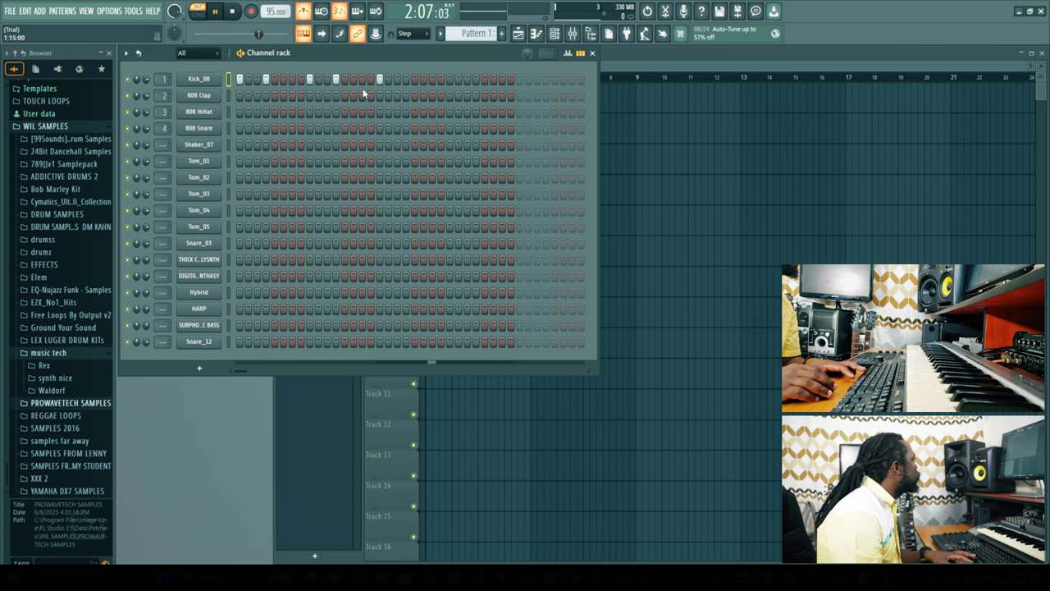
click(458, 80)
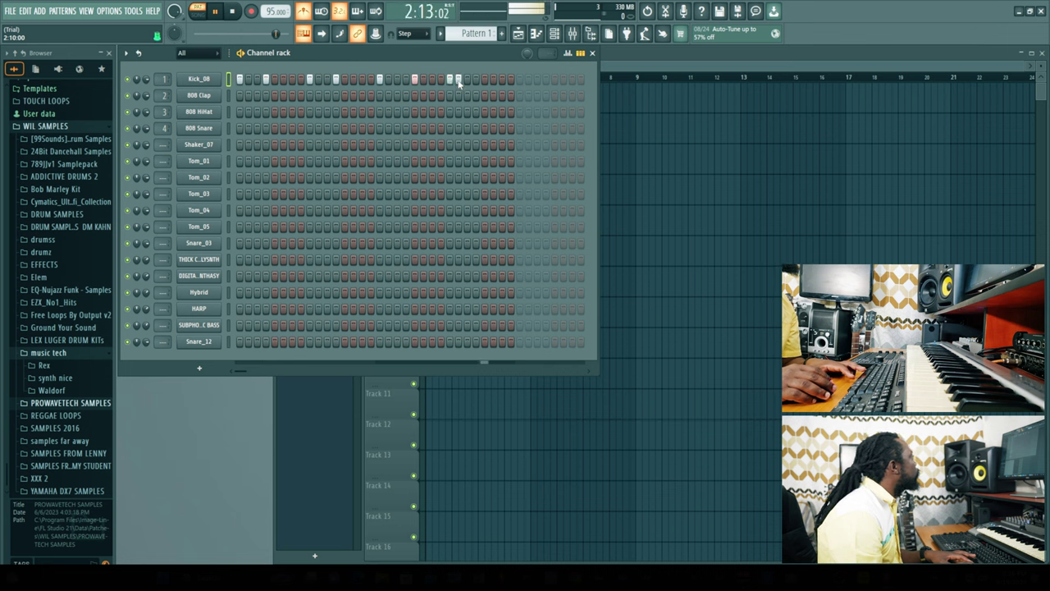
click(485, 80)
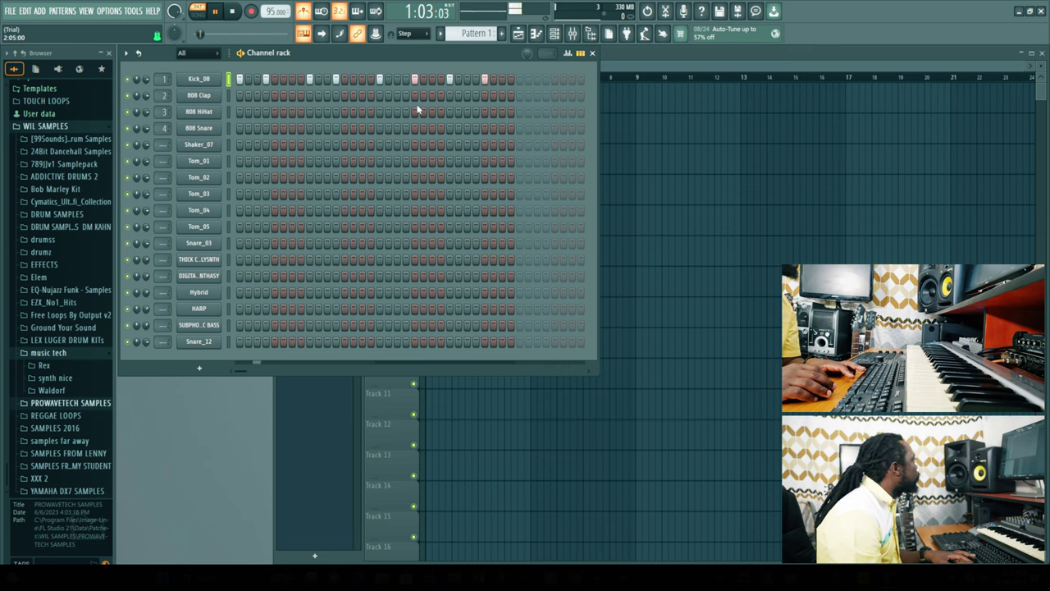
click(414, 79)
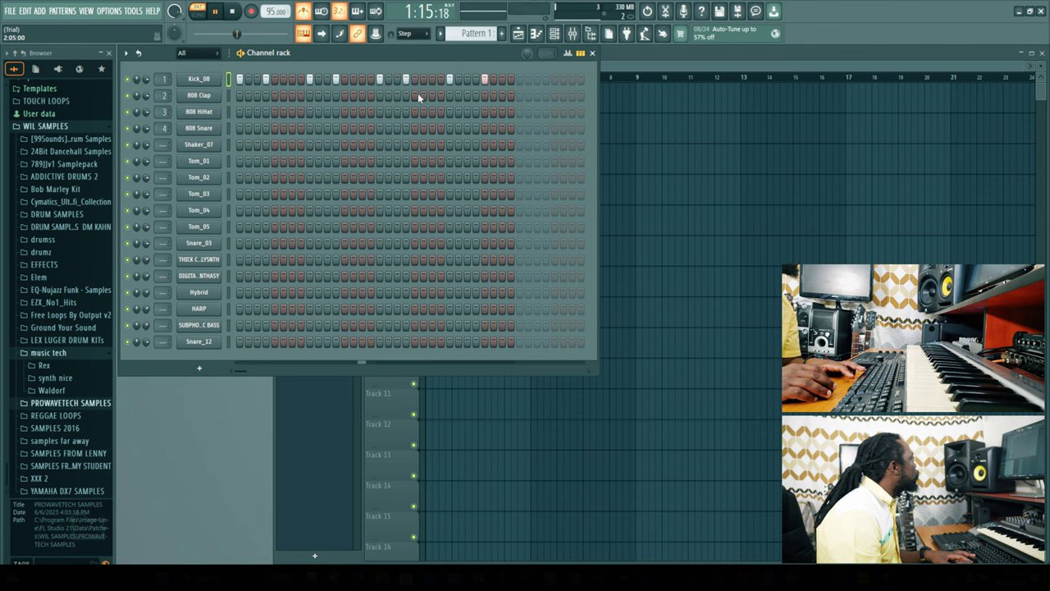
click(477, 80)
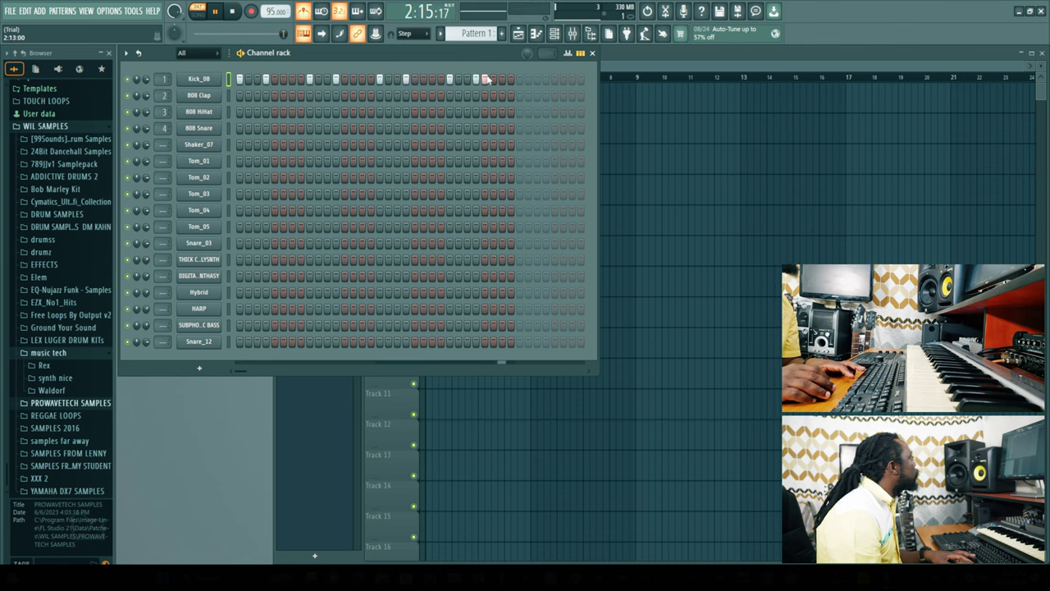
key(space)
Place 808 Snare hits on steps 7 and 15 of Pattern 1
click(257, 128)
click(256, 130)
key(space)
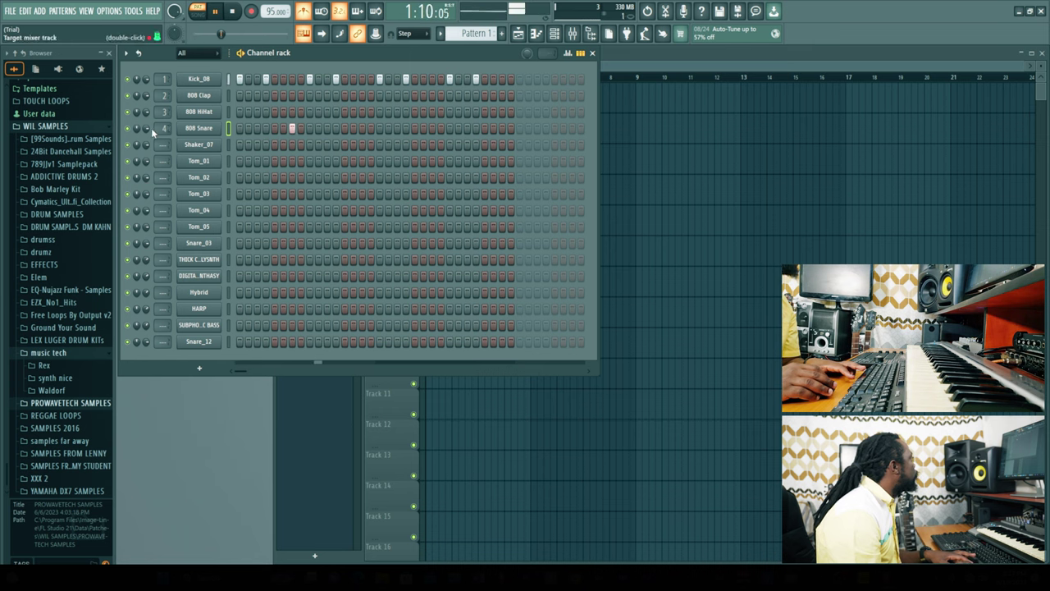
click(389, 130)
click(371, 129)
right_click(389, 130)
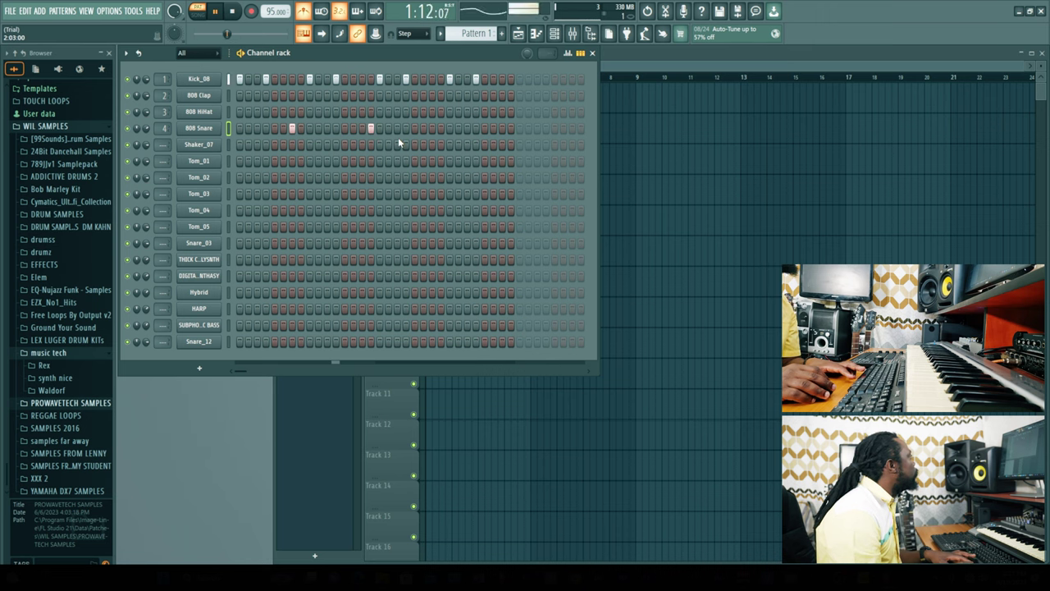
click(362, 129)
right_click(371, 128)
Continue the 808 Snare pattern in the second bar with hits on steps 23, 28 and 31
click(423, 129)
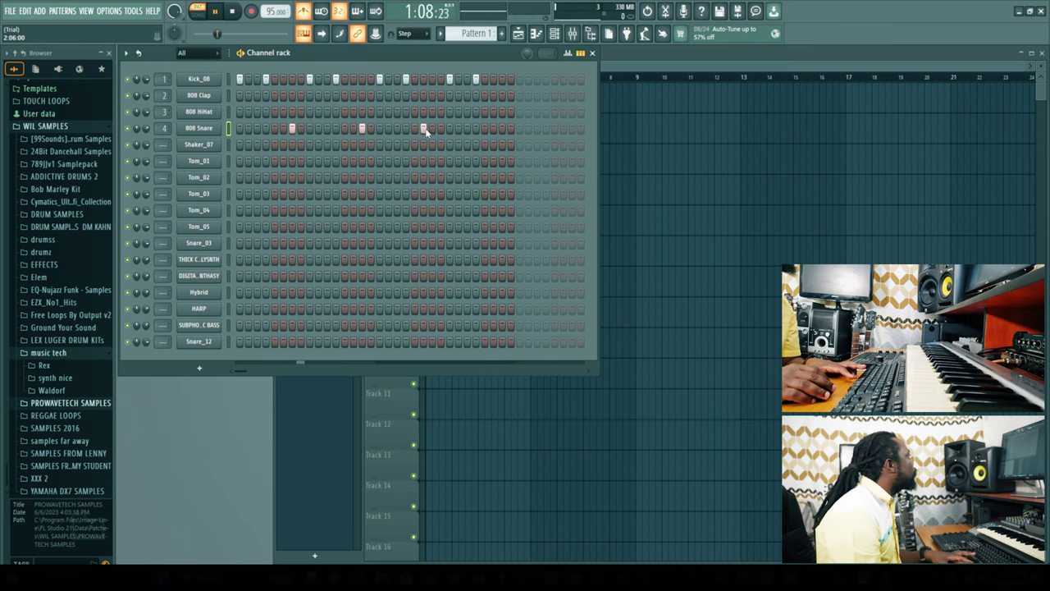
click(432, 129)
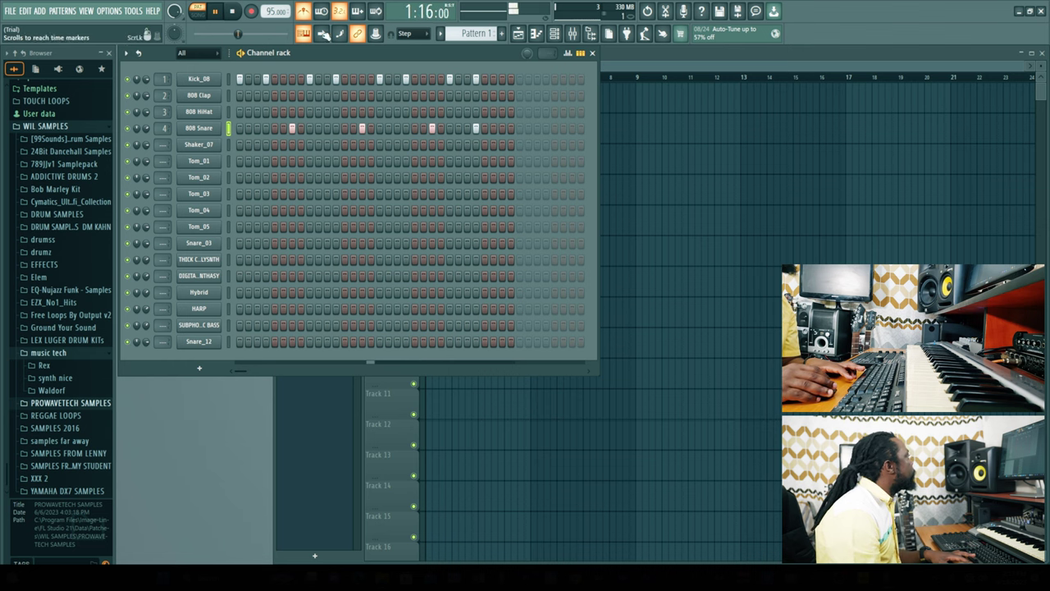
click(509, 128)
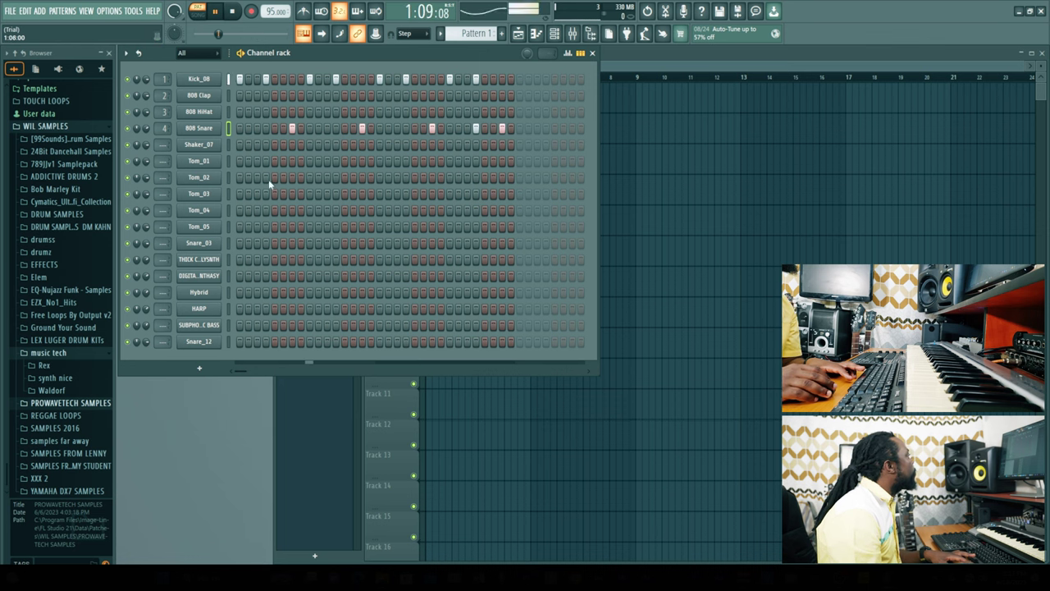
Fill the 808 HiHat channel with a hit on each 2 steps and stop the playback
right_click(229, 111)
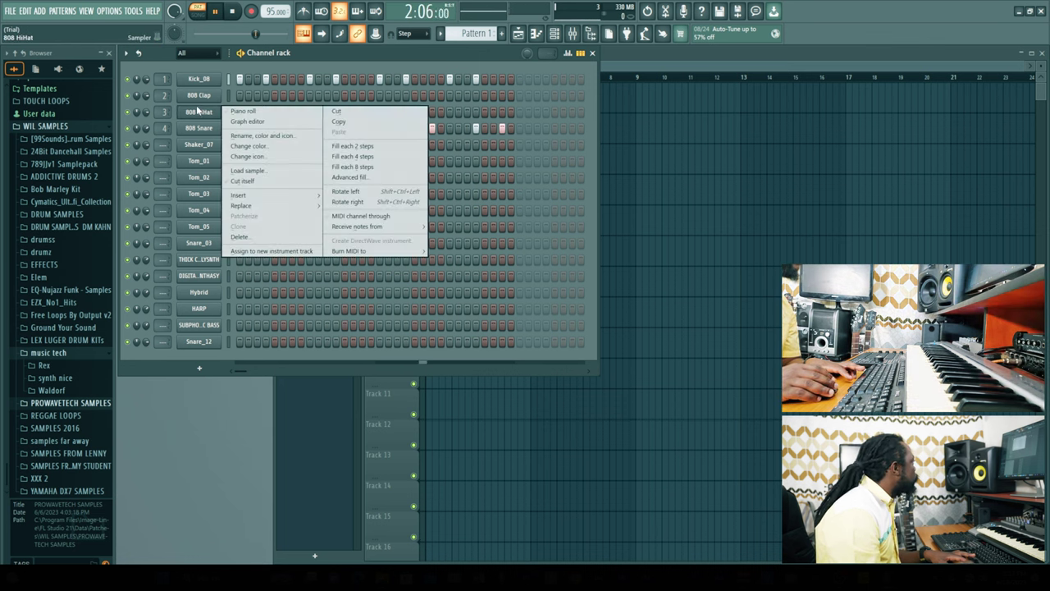
click(361, 151)
key(space)
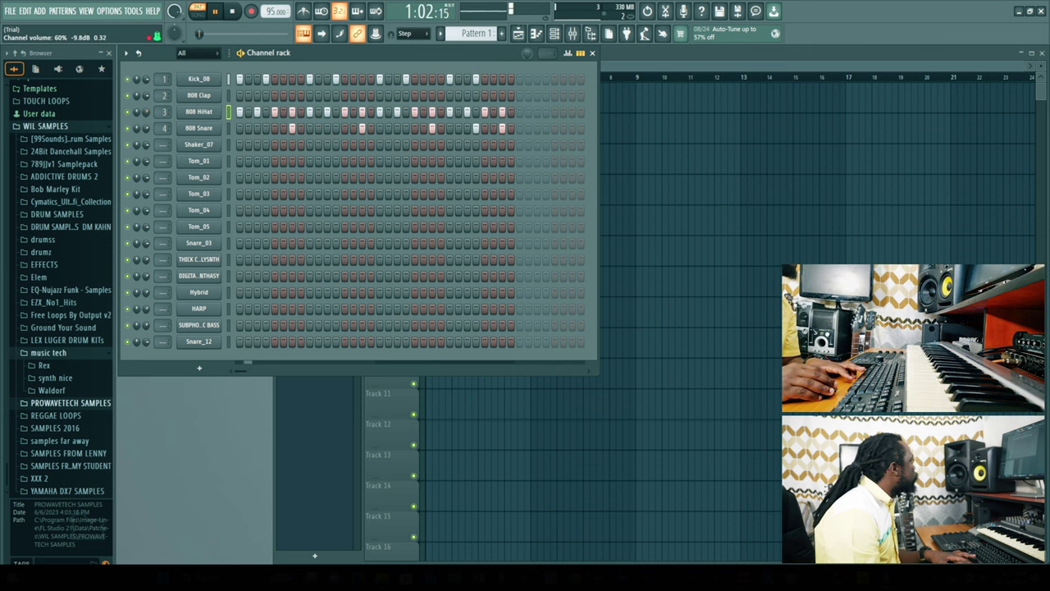
right_click(199, 116)
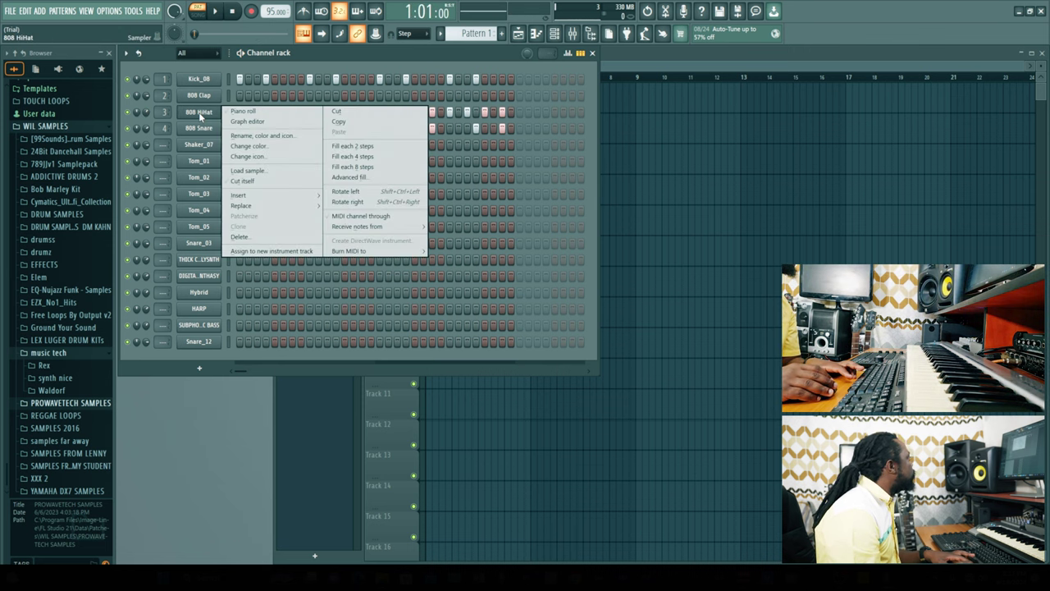
click(371, 146)
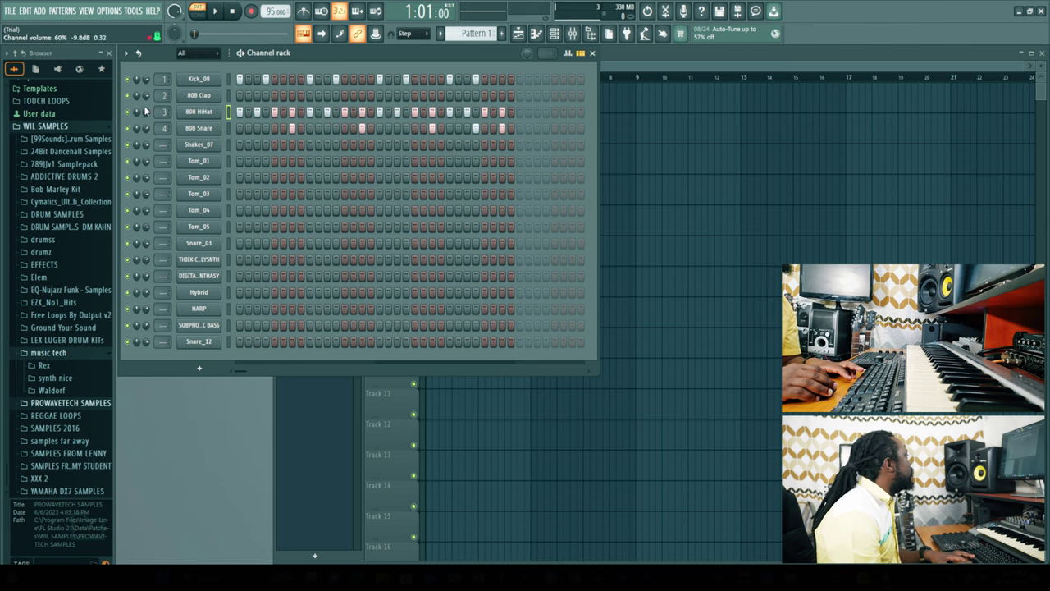
Open the 808 HiHat in the piano roll and insert an extra C5 note between its first two hits
right_click(211, 112)
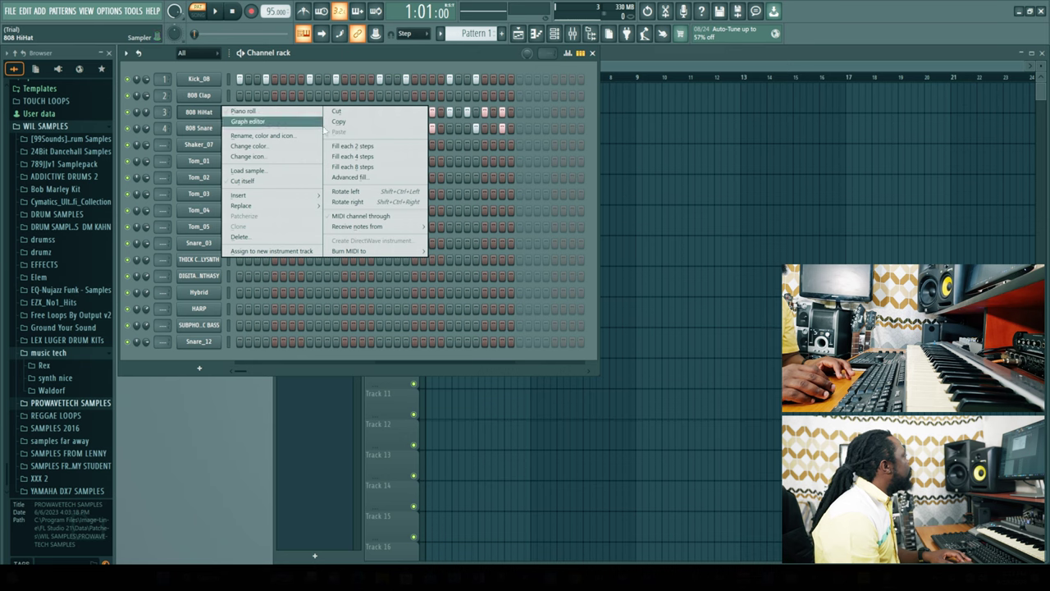
click(243, 111)
mouse_move(474, 65)
mouse_down()
mouse_move(415, 95)
mouse_move(555, 97)
mouse_up()
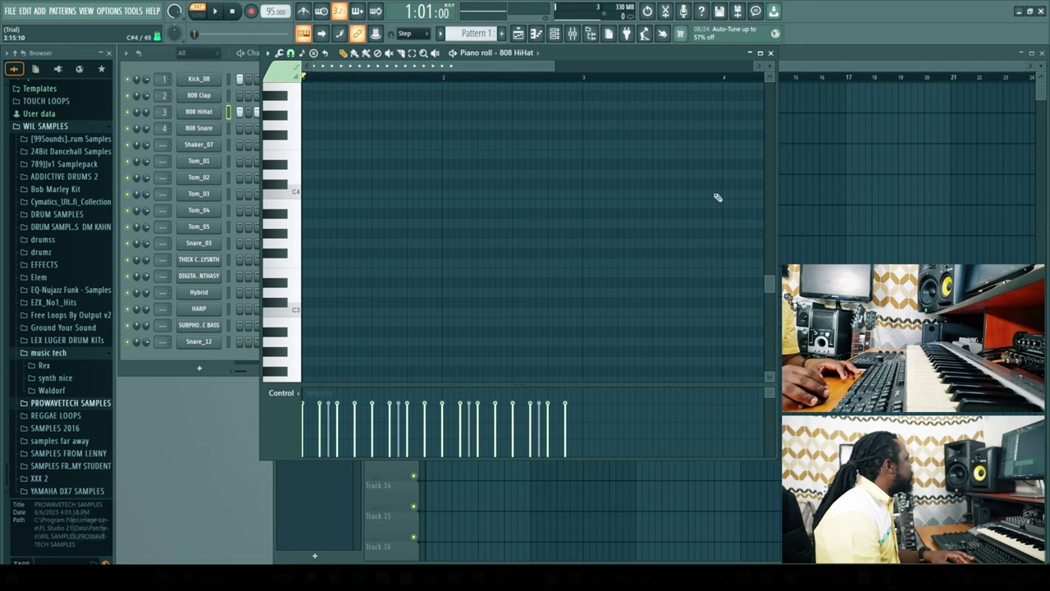
drag(769, 280, 773, 222)
key(space)
drag(554, 66, 373, 90)
key(space)
click(327, 284)
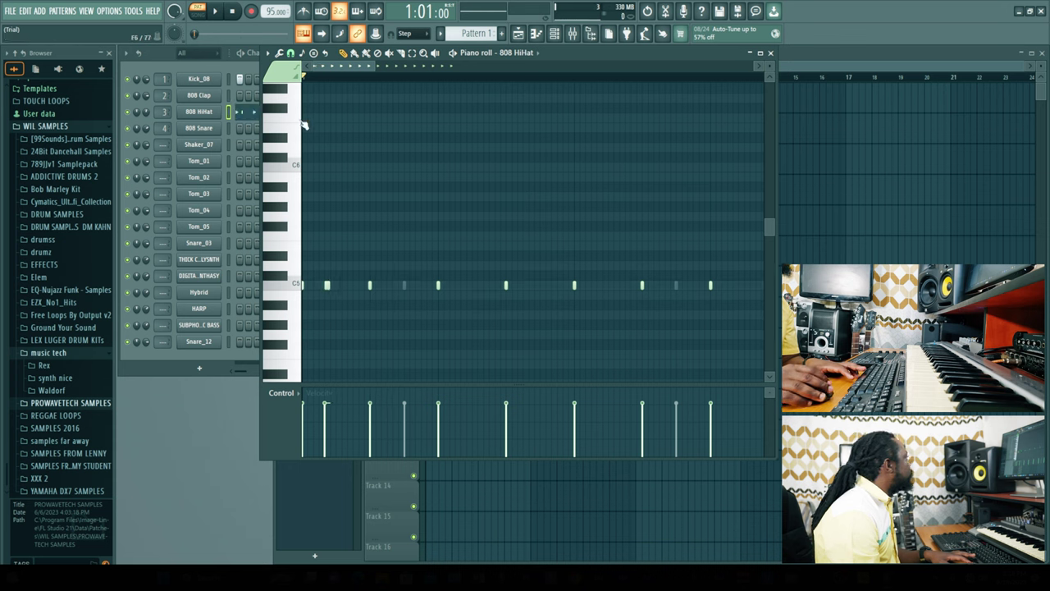
Set the piano roll snap to Line and insert C5 hi-hat notes on steps 4, 6, 8, 10 and 12 of bar 1
click(291, 54)
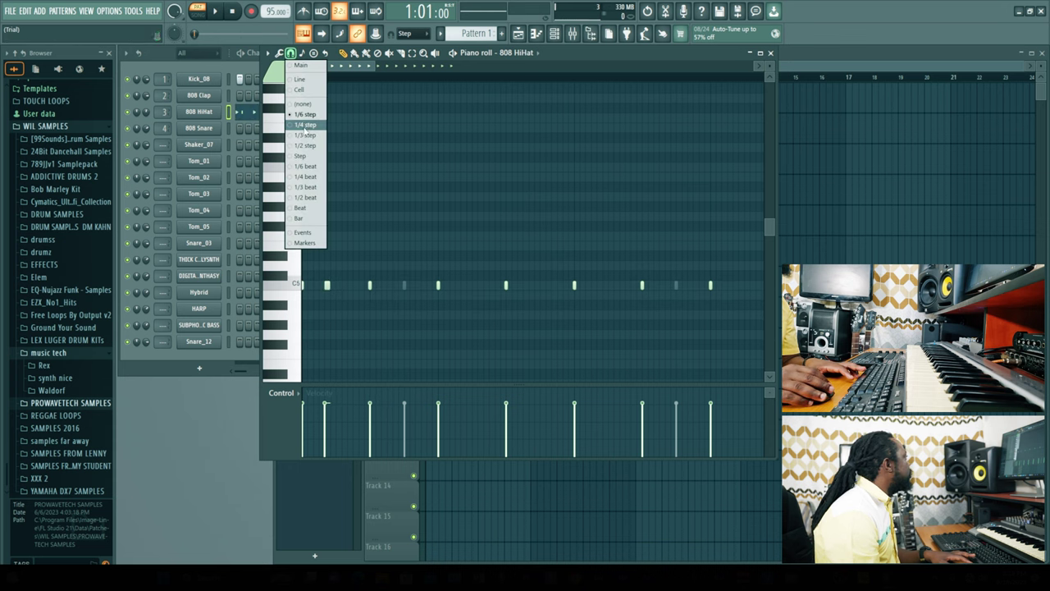
click(303, 80)
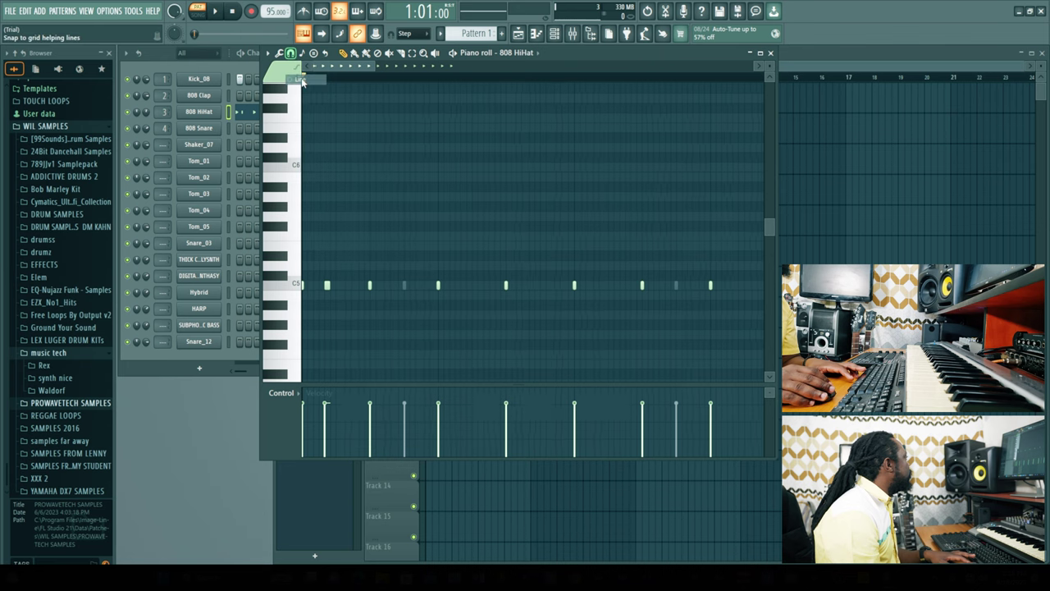
click(474, 286)
click(542, 285)
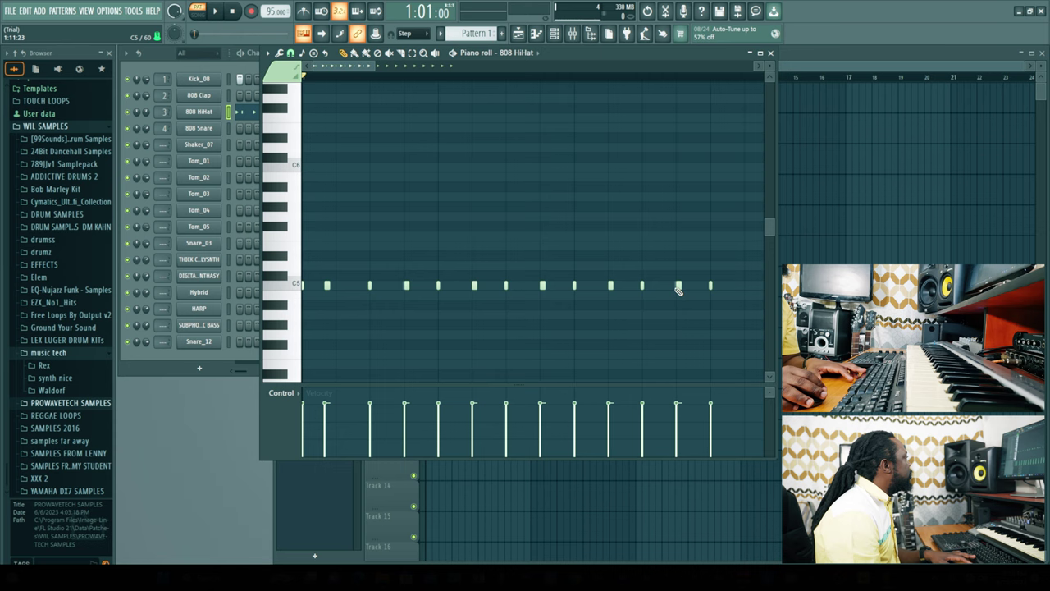
Continue the extra C5 hi-hat notes on the even steps from step 14 of bar 1 through step 14 of bar 2
drag(372, 71, 399, 69)
click(580, 284)
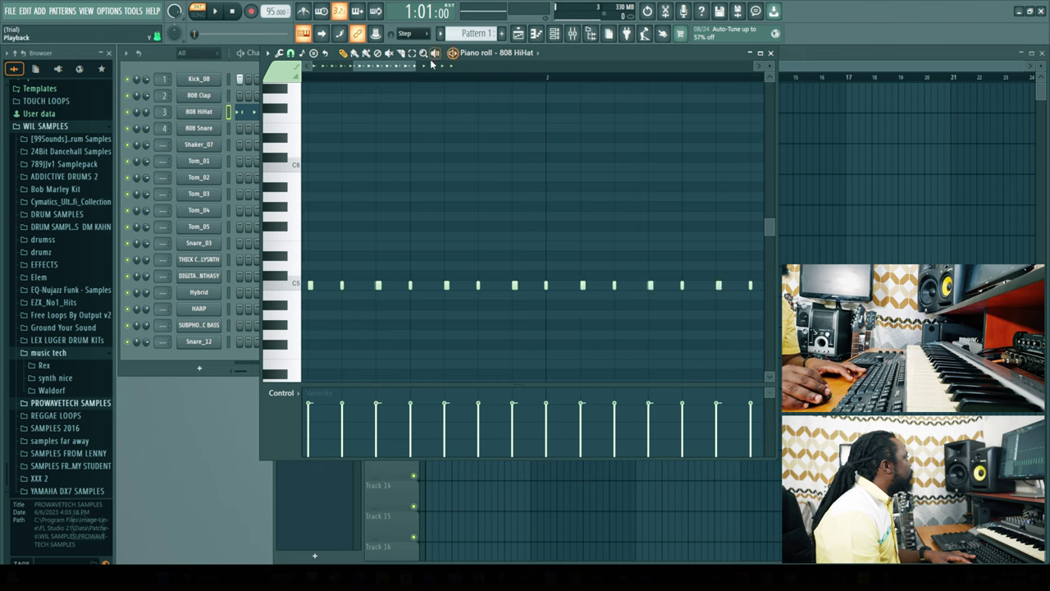
drag(406, 71, 443, 85)
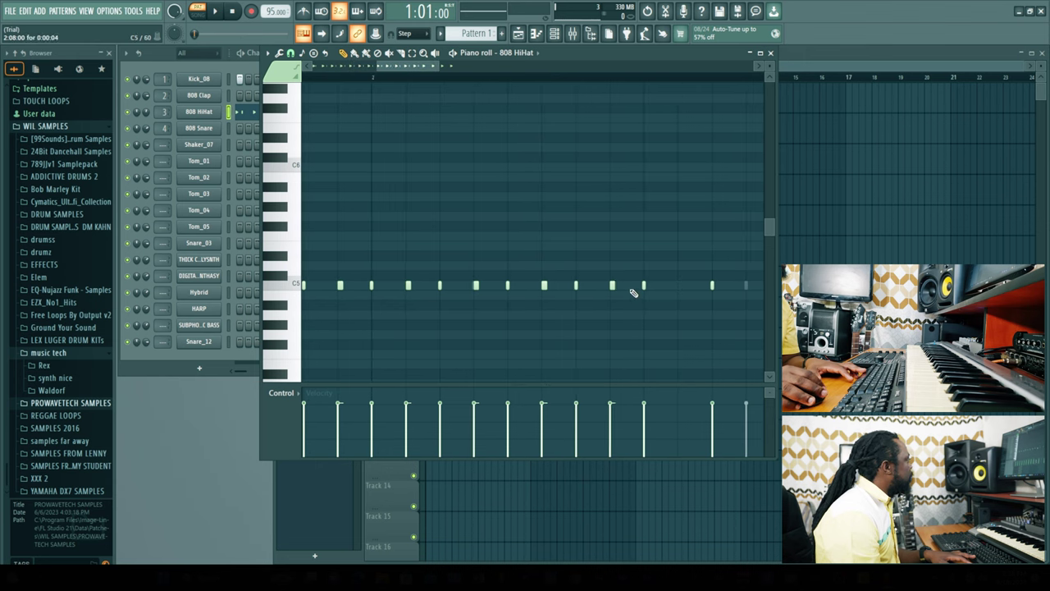
drag(423, 72, 446, 72)
right_click(661, 287)
click(661, 286)
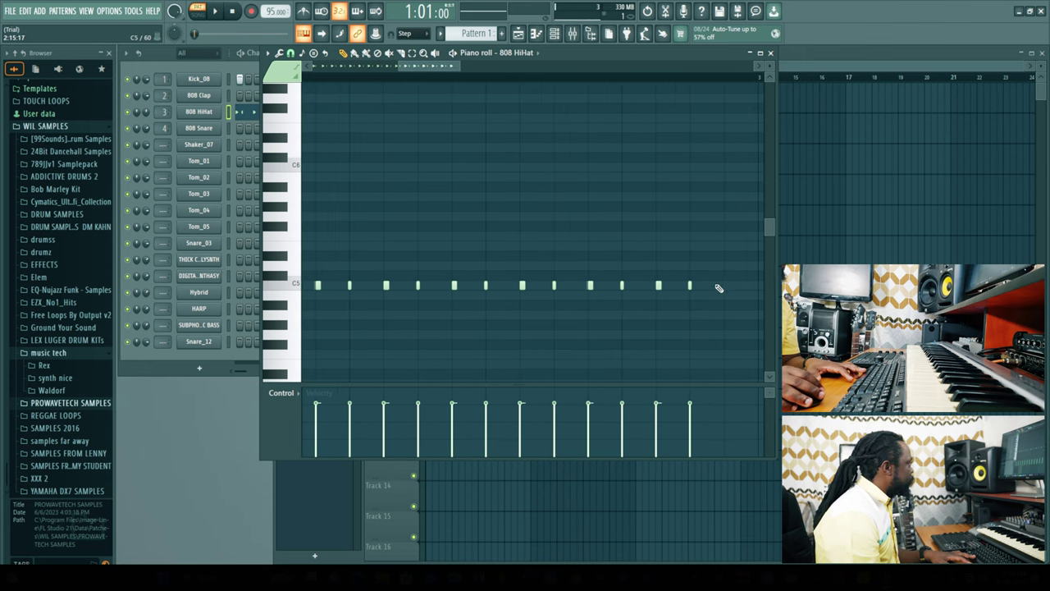
Replace the off-grid hi-hat note near the start of bar 1 with a C5 note exactly on step 2
mouse_move(447, 67)
mouse_down()
mouse_move(475, 81)
mouse_move(452, 68)
mouse_move(342, 68)
mouse_up()
key(space)
key(space)
right_click(327, 286)
click(337, 286)
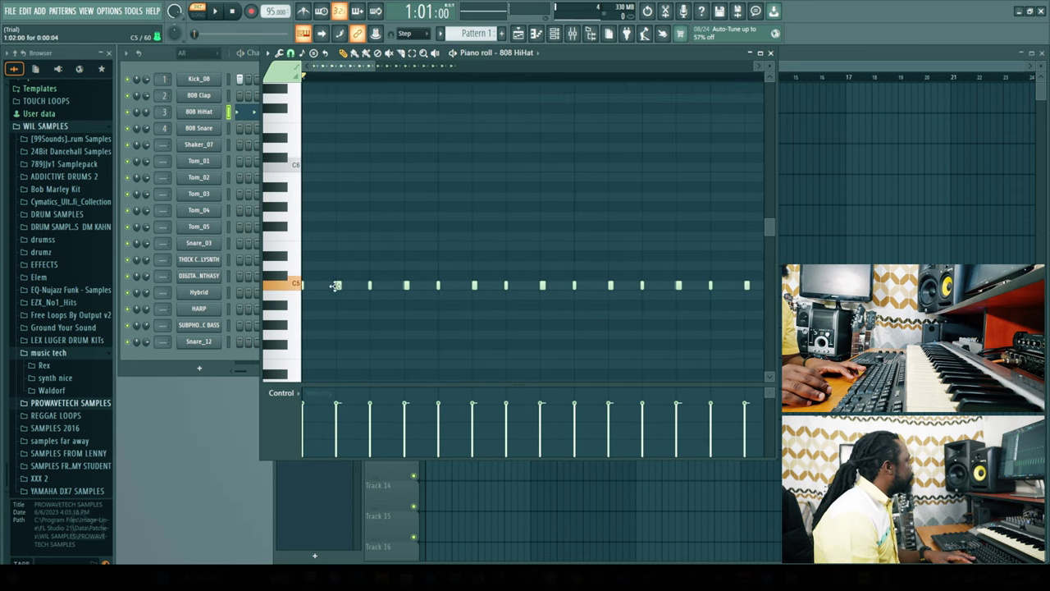
Lower the velocities of the bar 1 hi-hat notes on steps 2, 4, 5 and 7 during playback
key(space)
click(341, 418)
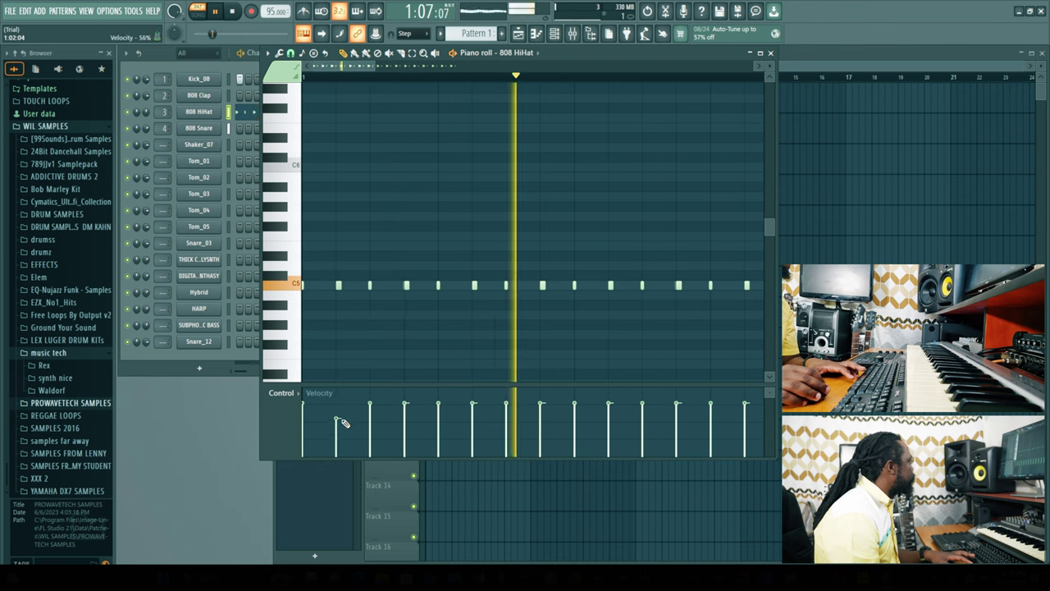
click(440, 433)
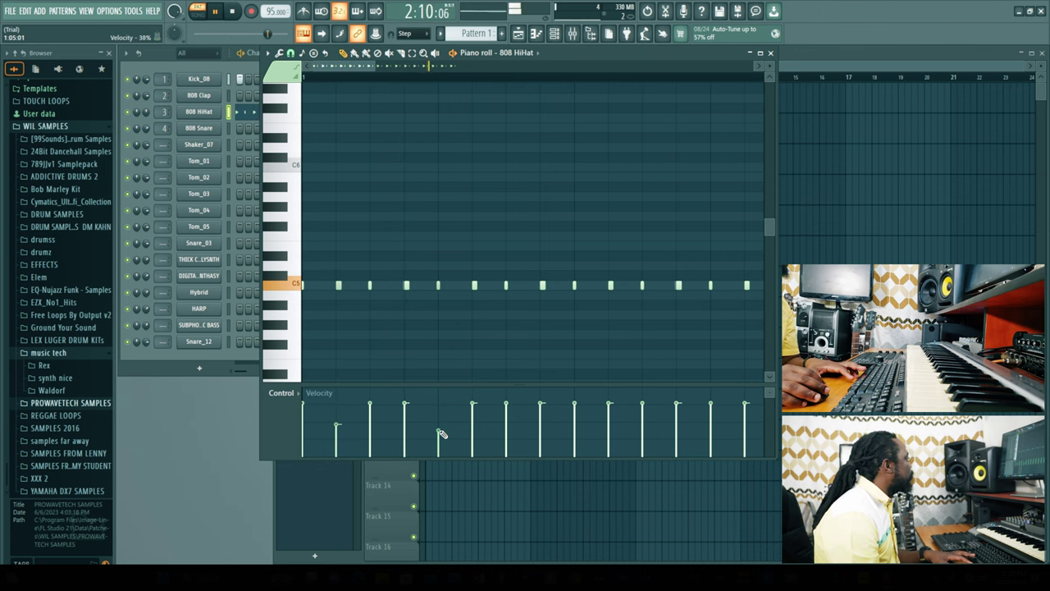
click(405, 425)
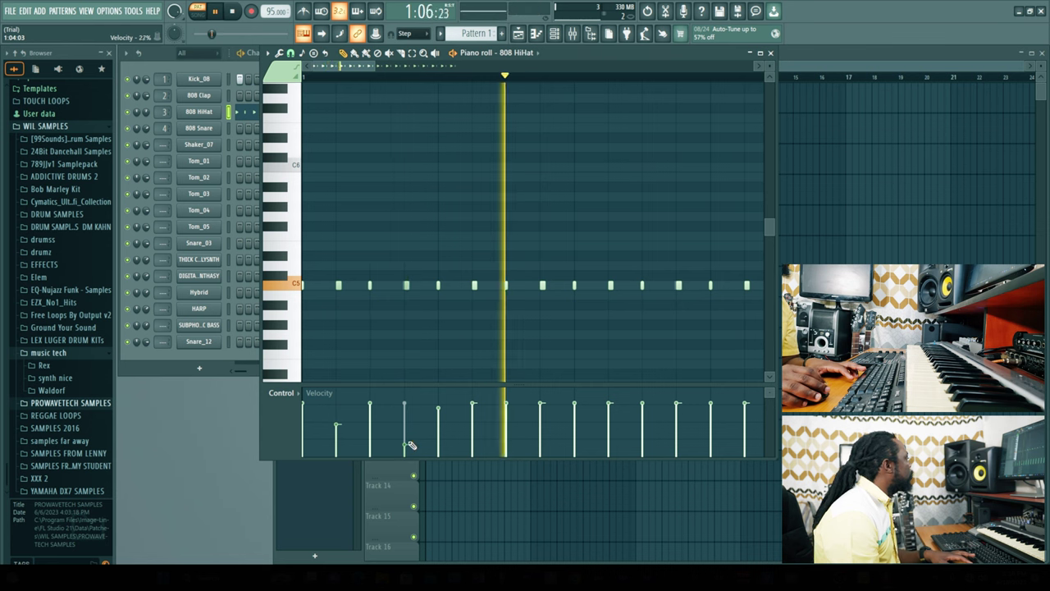
click(507, 432)
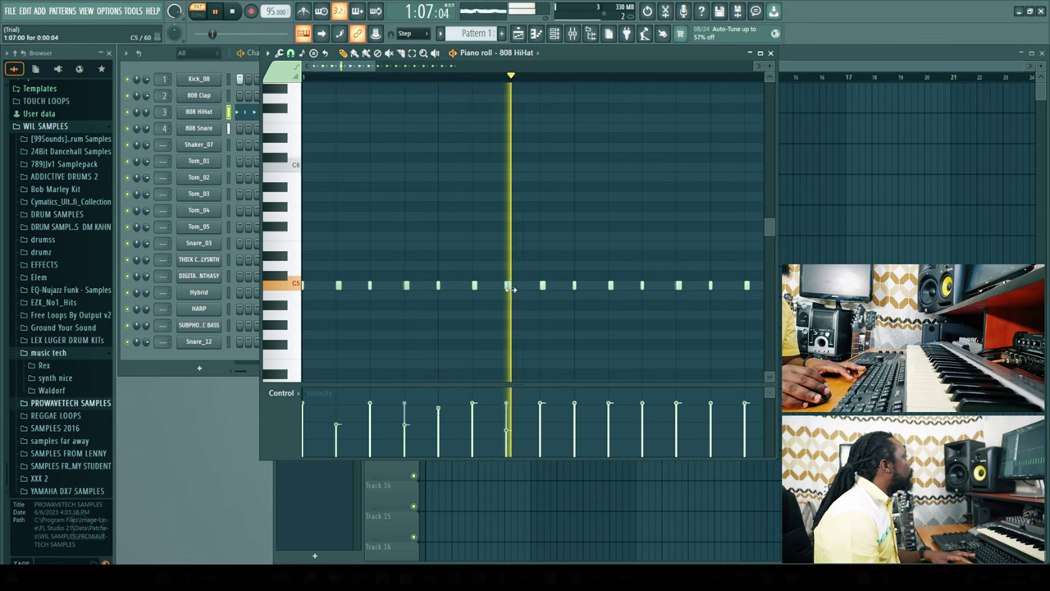
Set the piano roll snap to a fraction of a step, then insert a C5 hi-hat note between steps 6 and 7 of bar 1 with raised velocity
click(291, 53)
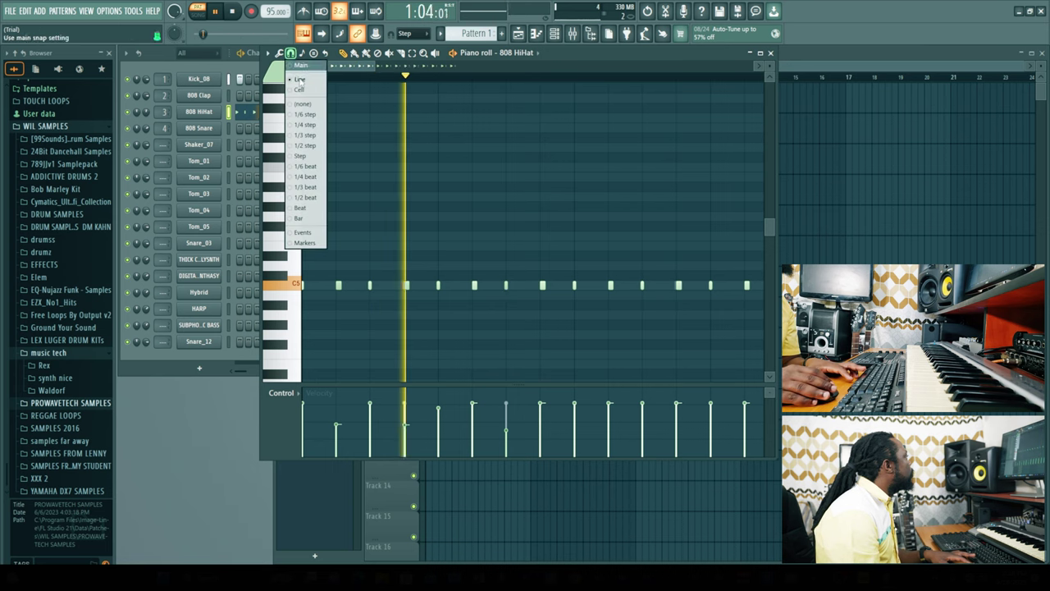
click(304, 105)
key(space)
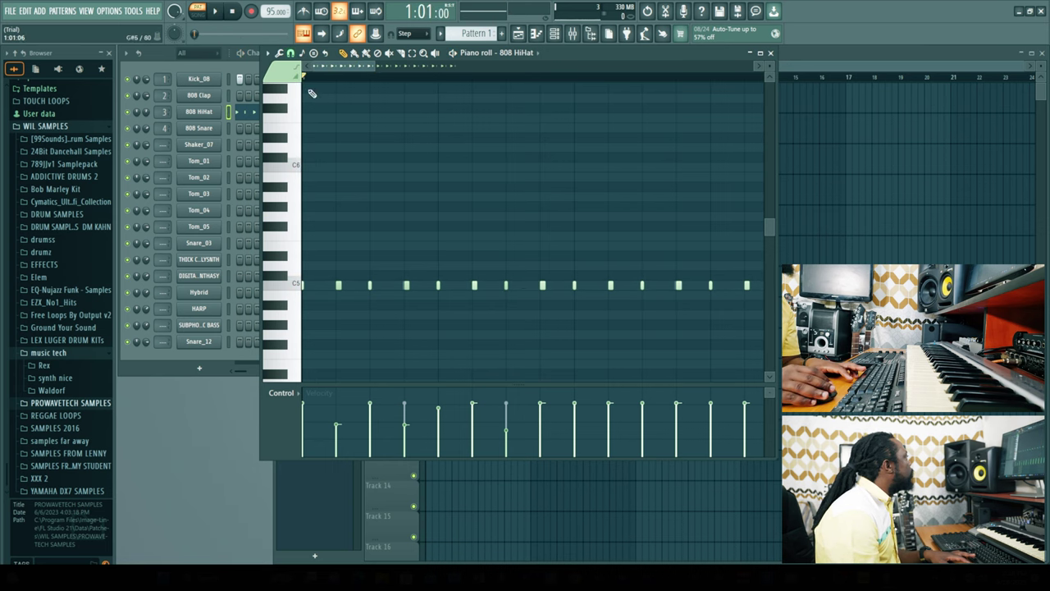
click(291, 53)
click(305, 125)
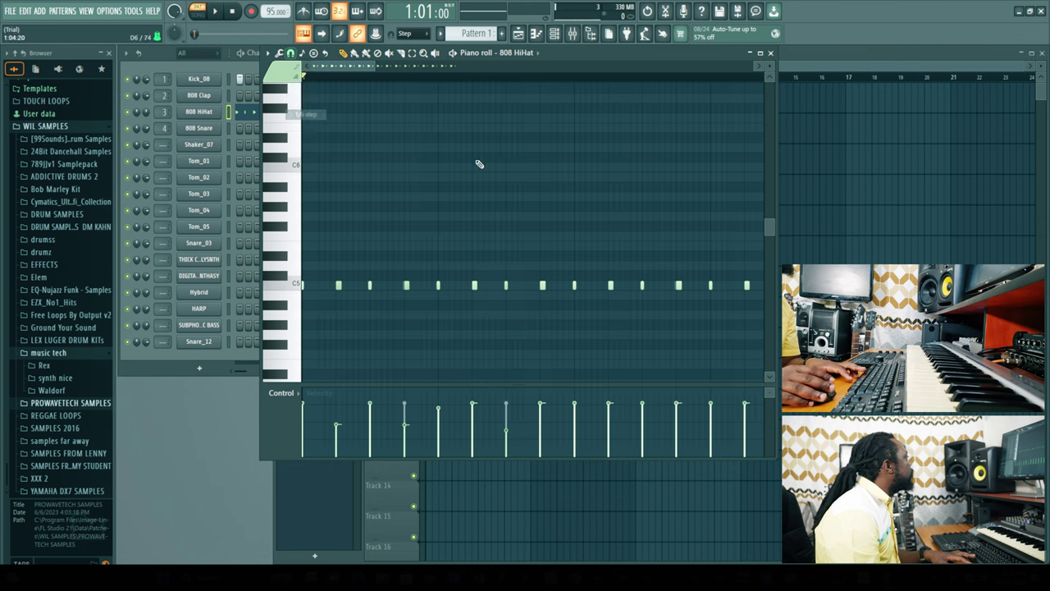
key(space)
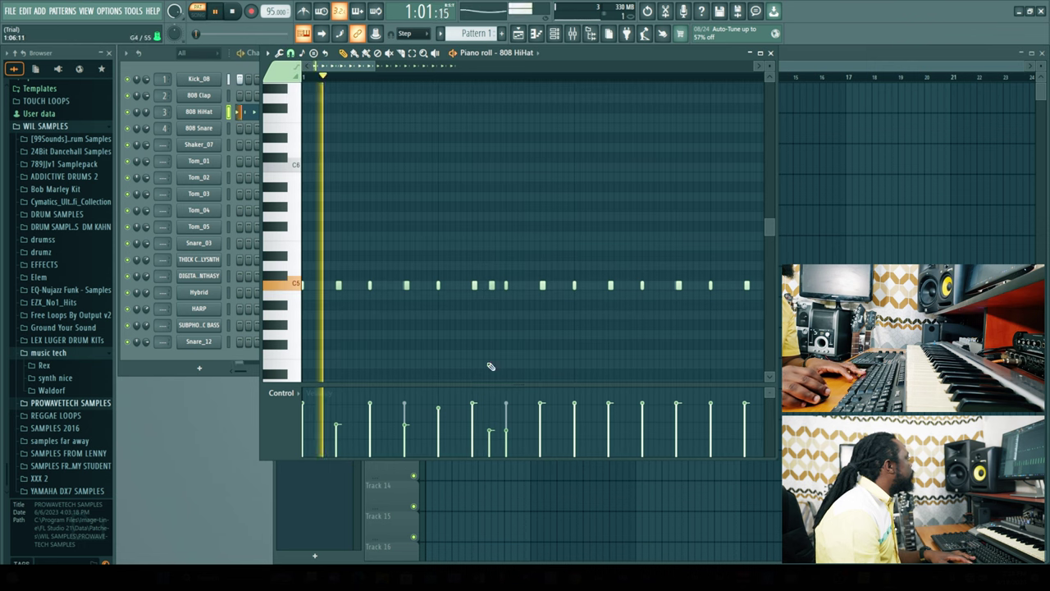
click(491, 411)
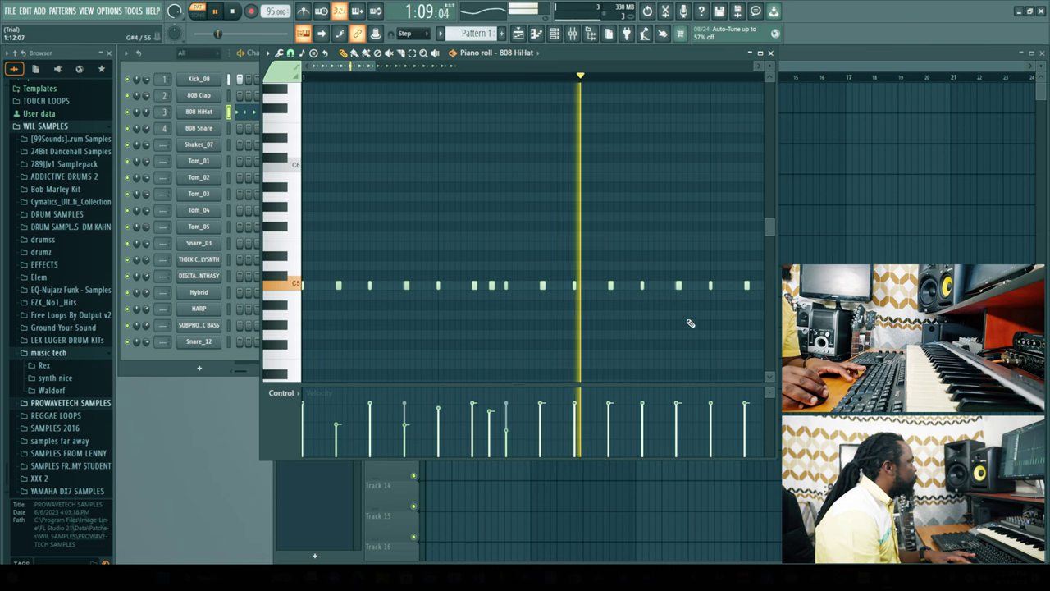
Try an extra C5 hi-hat at several off-step positions in bar 1, and keep one between steps 3 and 4 of bar 2 with raised velocity
click(730, 286)
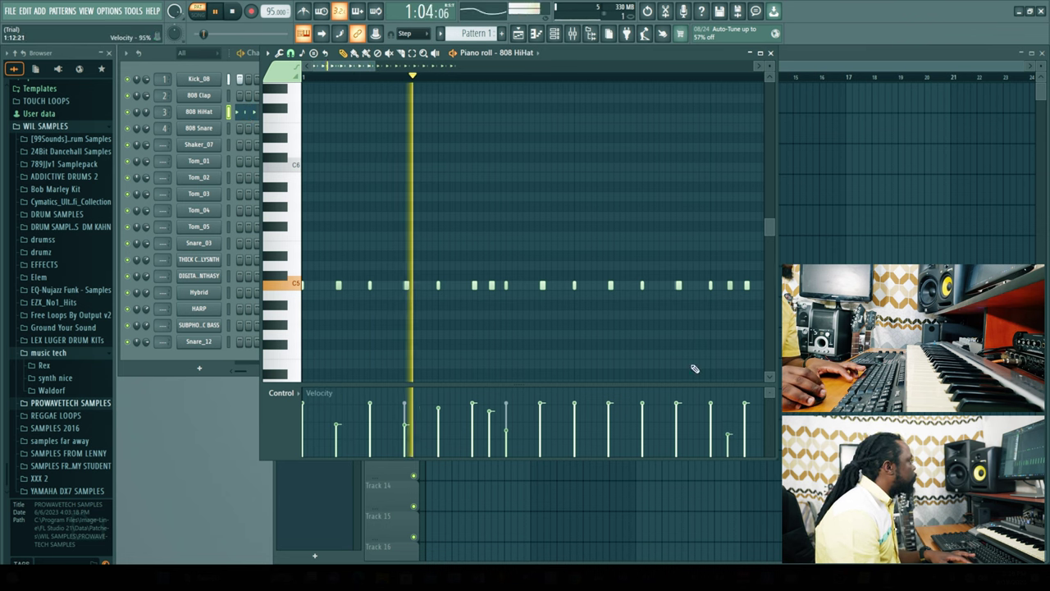
click(657, 286)
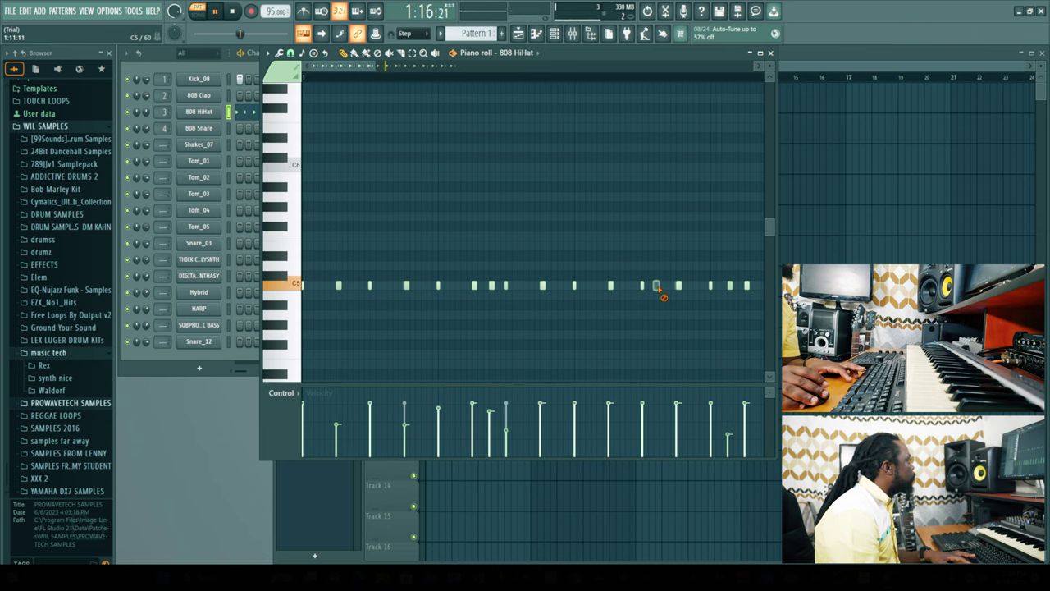
drag(363, 66, 401, 80)
click(495, 286)
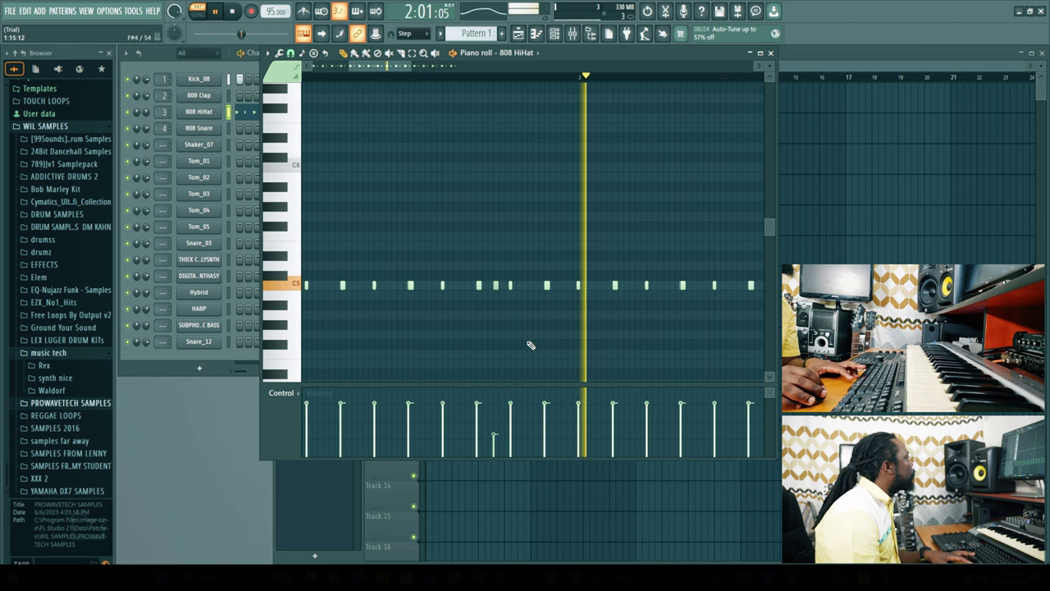
right_click(496, 286)
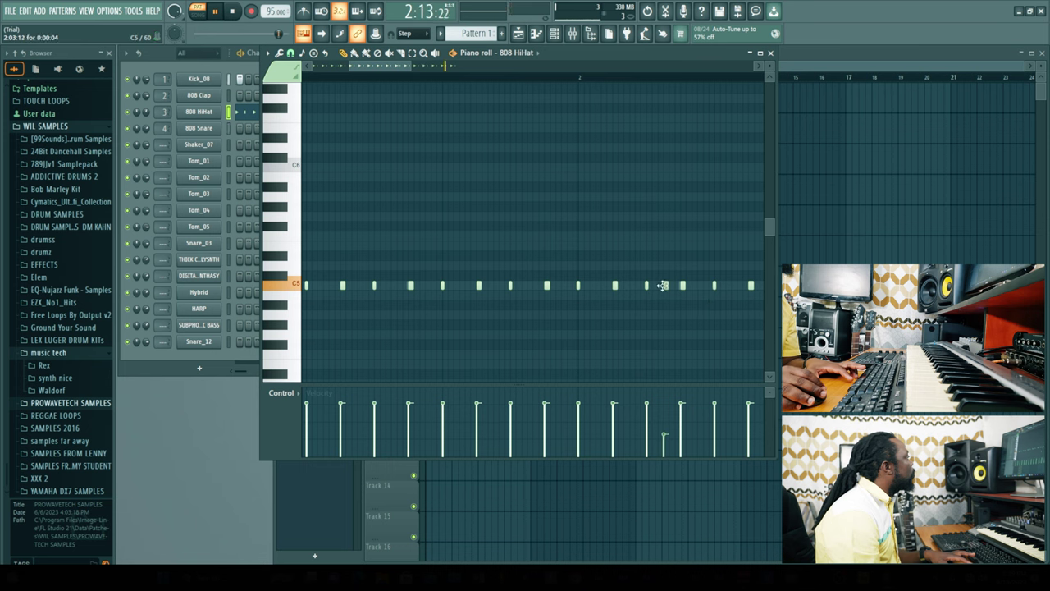
click(666, 402)
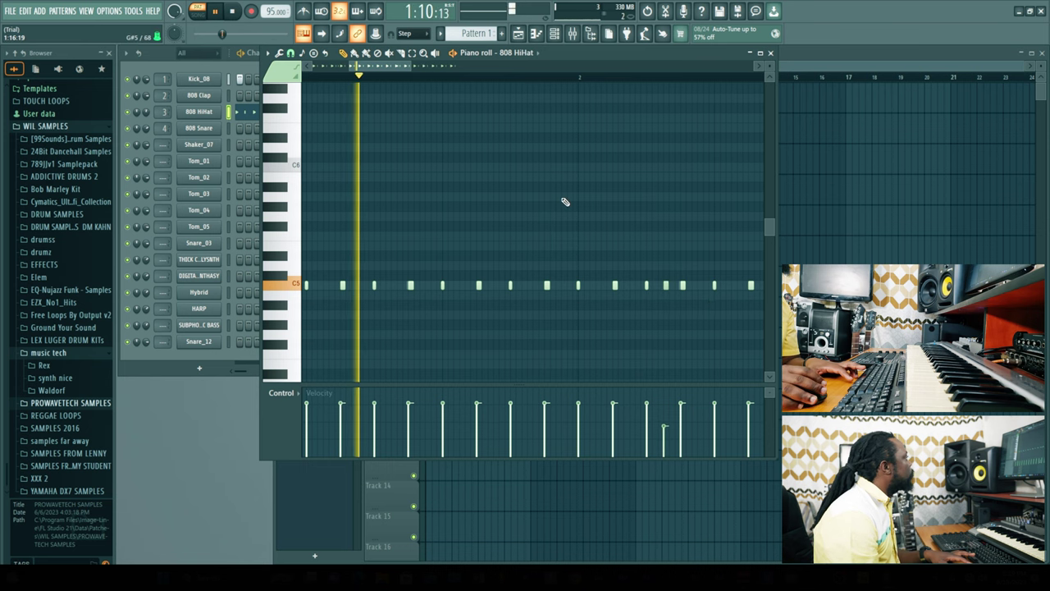
Program Shaker_07 hits on steps 3, 5, 19, 20 and 21, and 808 Clap hits on steps 7, 15, 23, 28 and 31
click(518, 33)
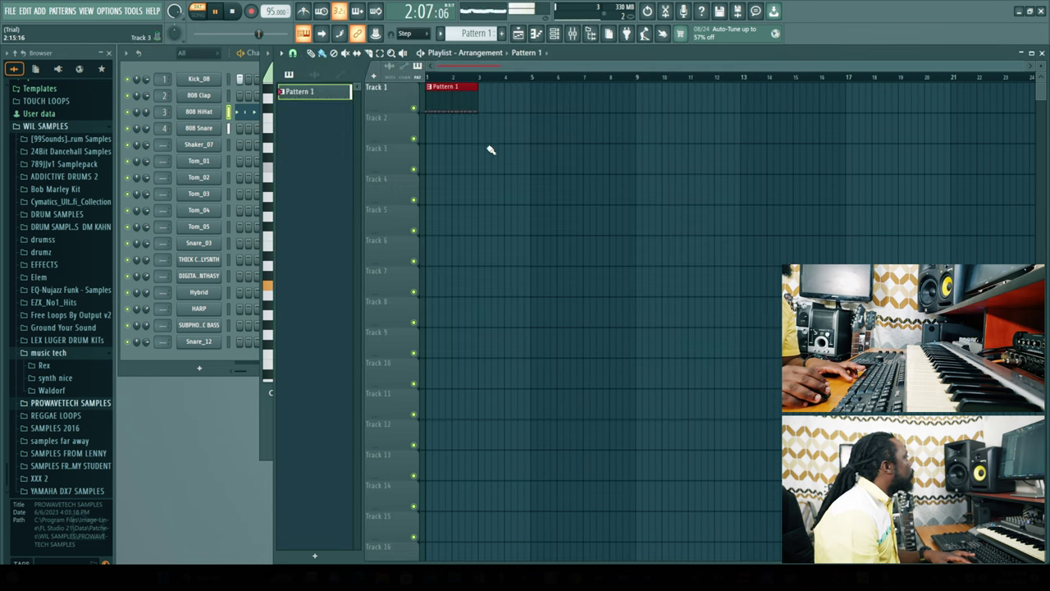
click(228, 63)
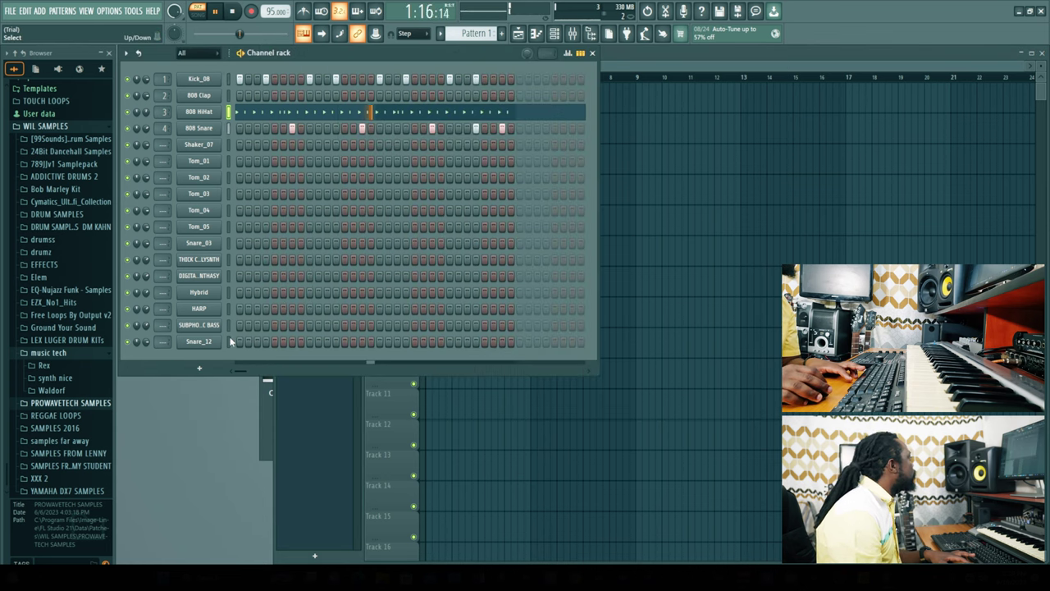
click(257, 144)
click(274, 144)
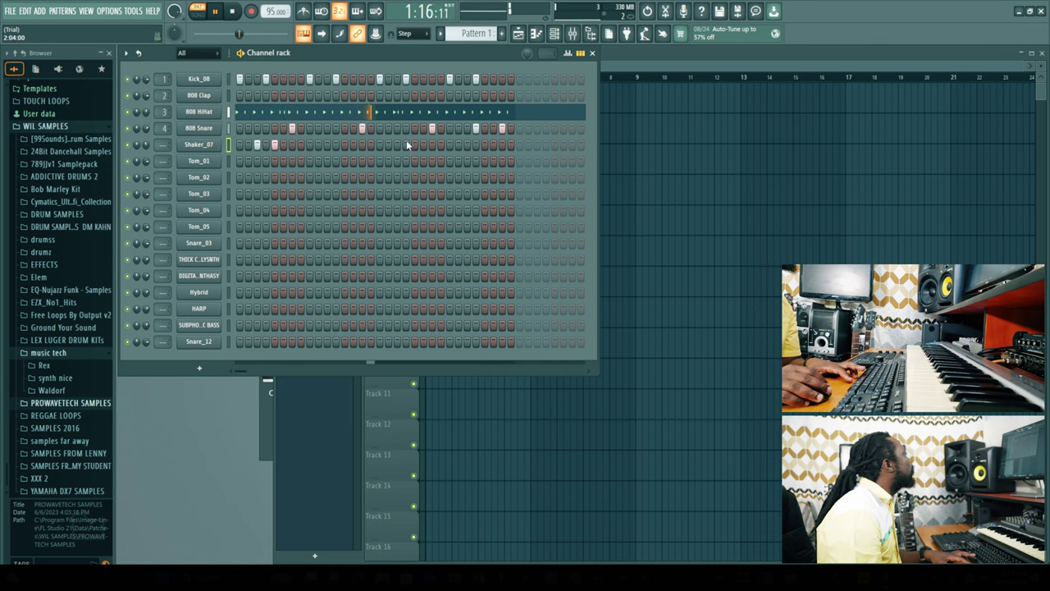
key(space)
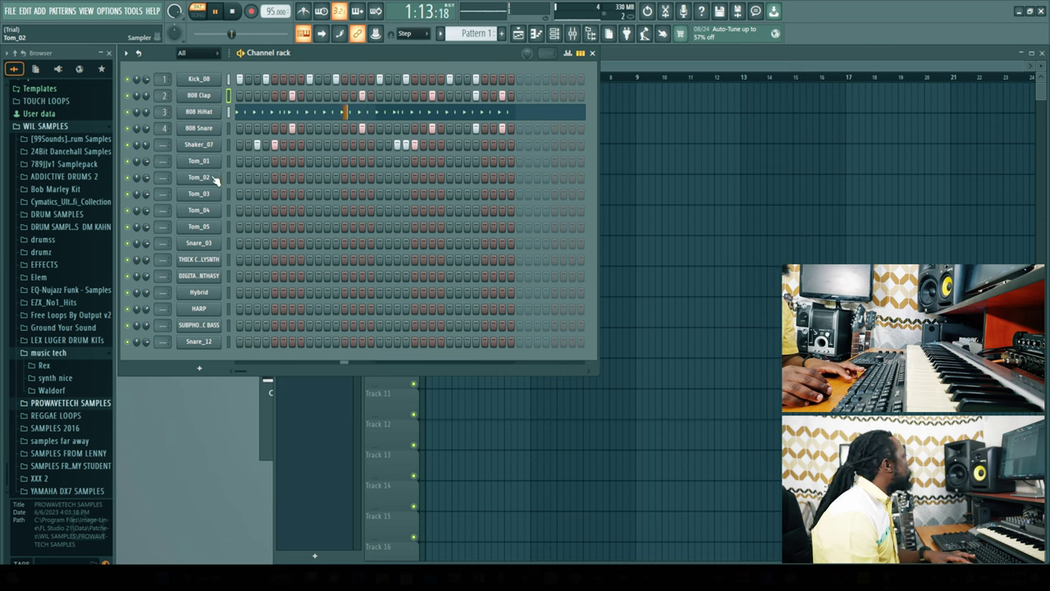
key(space)
Add three more Pattern 1 clips end to end on playlist Track 1 at bars 3, 5 and 7
click(518, 33)
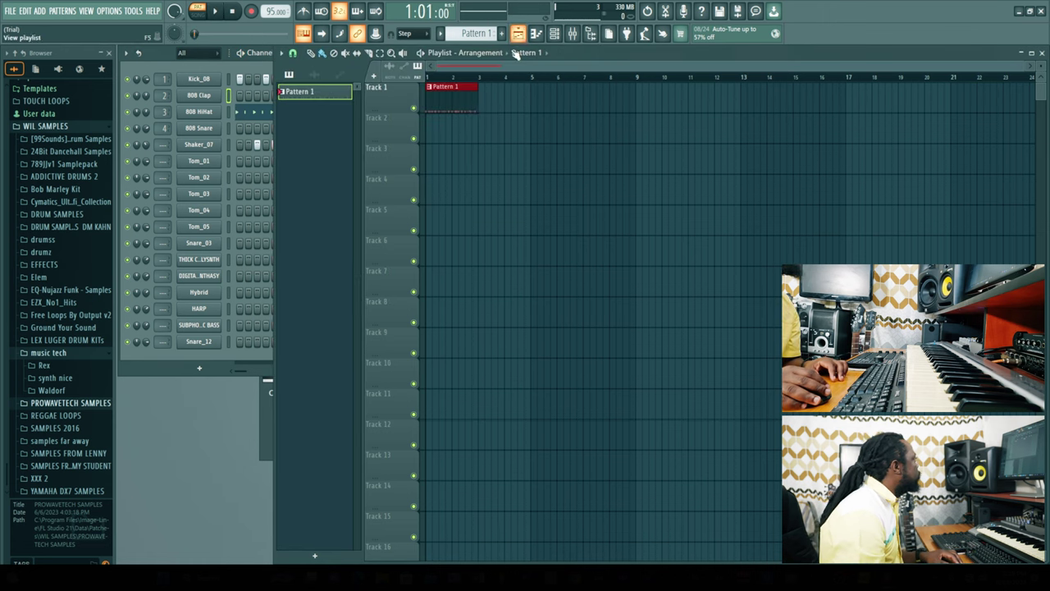
click(483, 96)
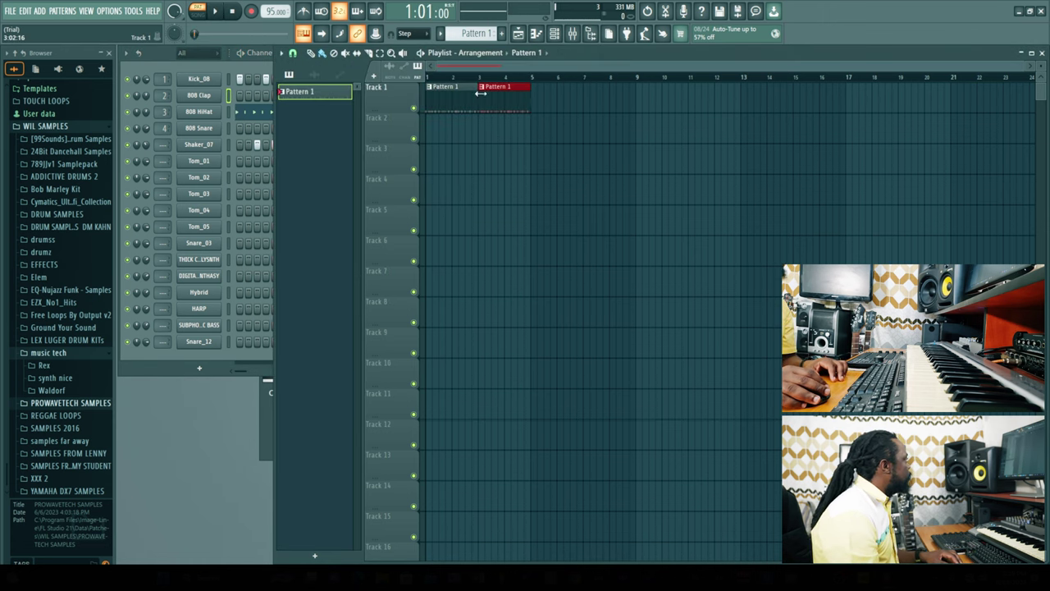
click(541, 99)
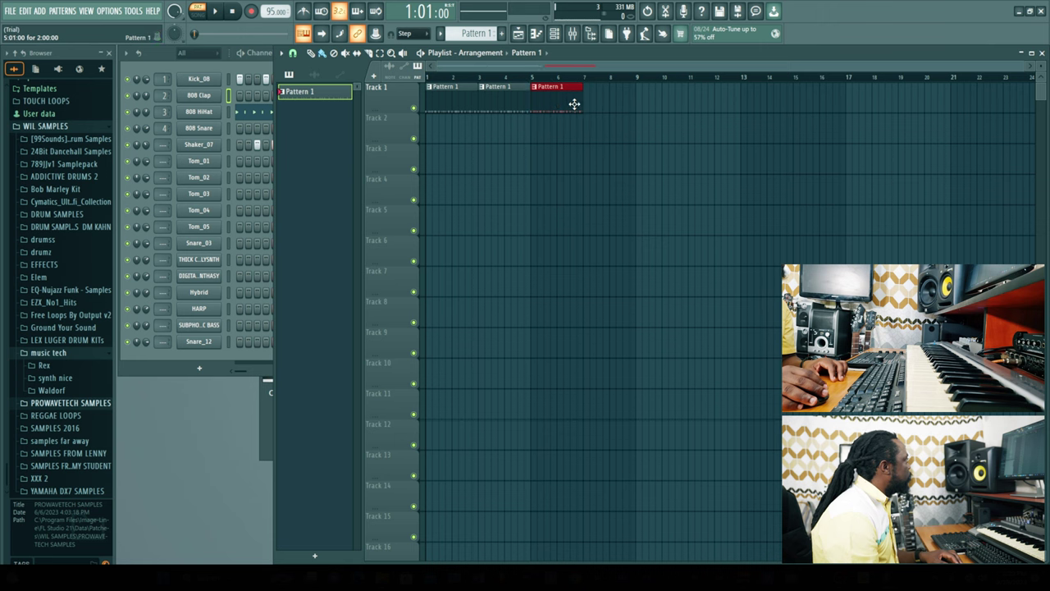
click(592, 100)
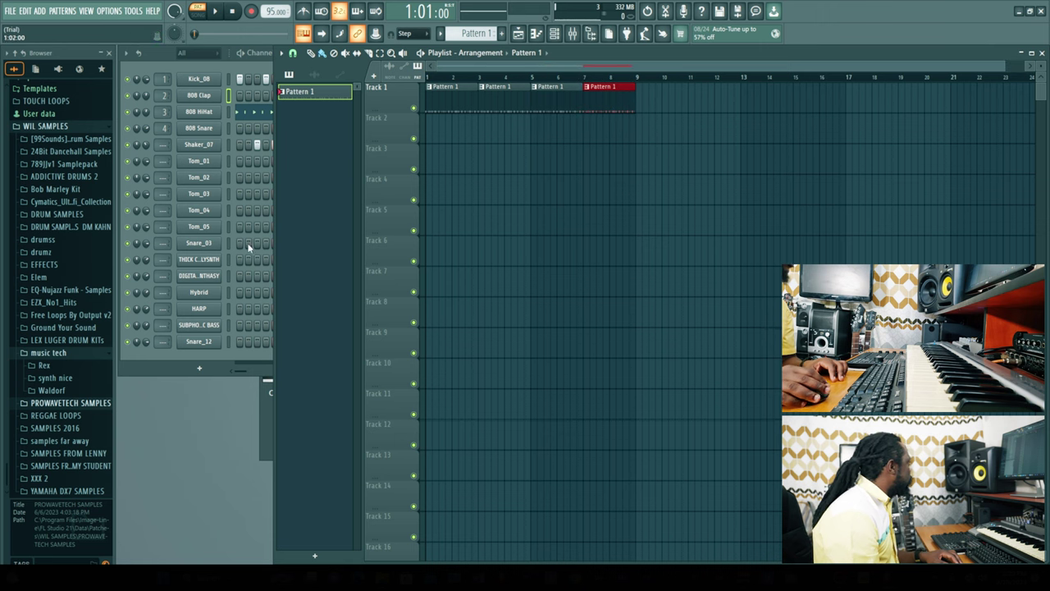
Place a new Pattern 2 on Track 2 at bar 1 and record a chord part into it with the THICK CHORDS POLYSYNTH channel
scroll(476, 34, up, 1)
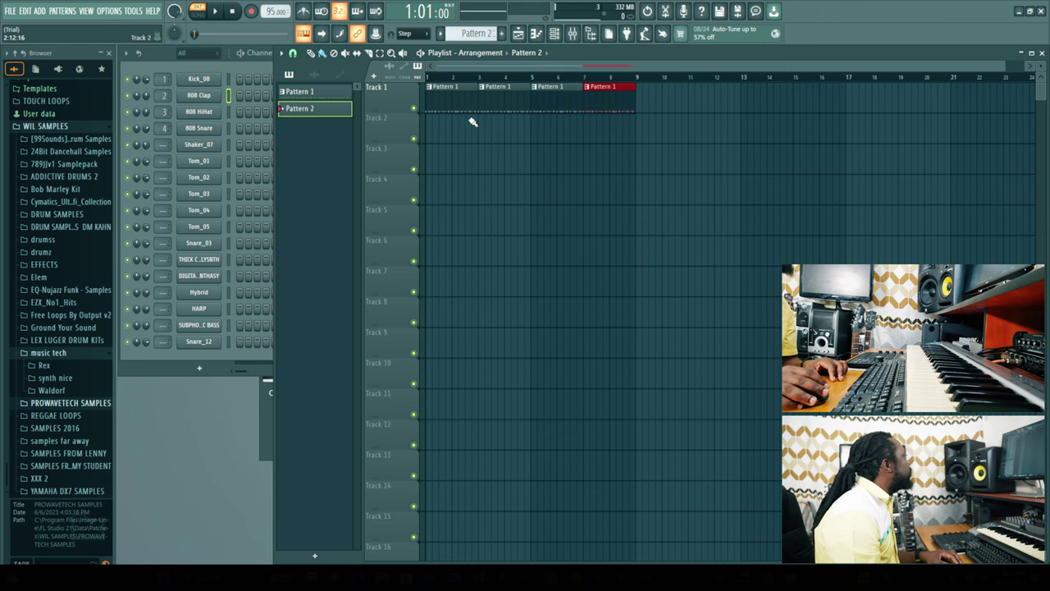
click(437, 127)
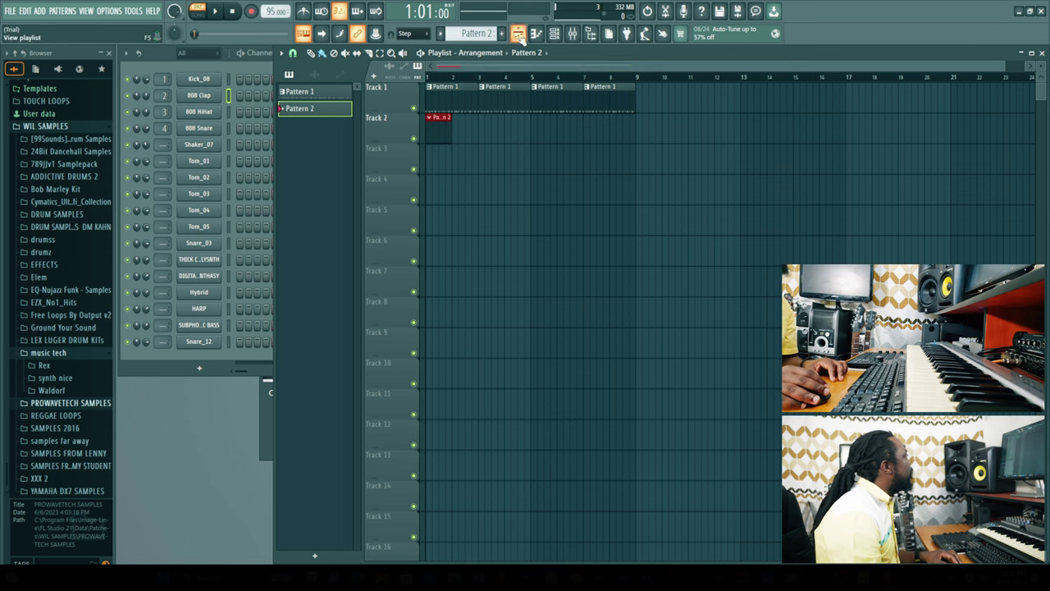
click(228, 258)
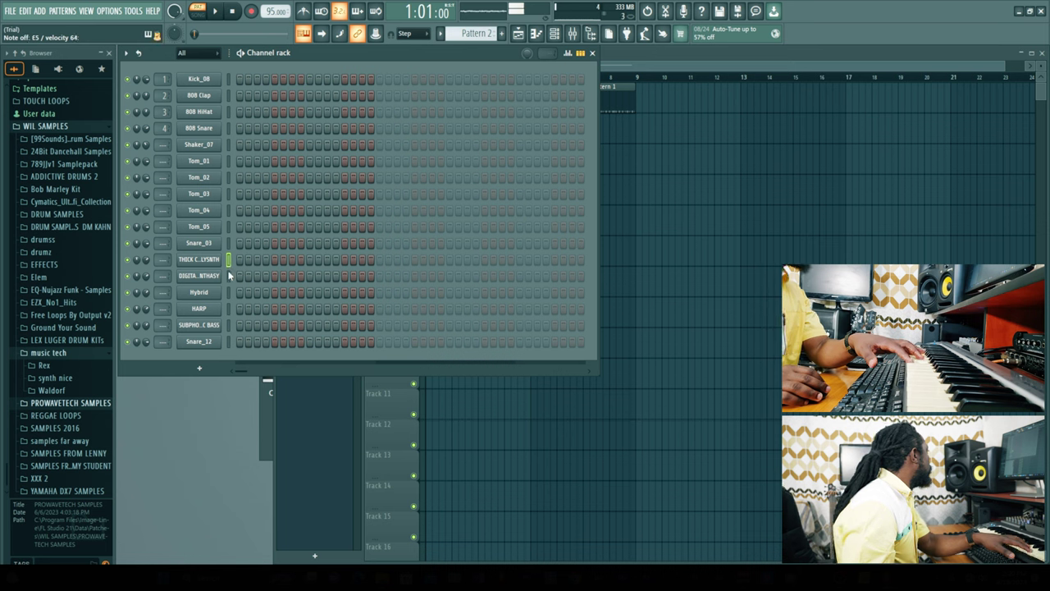
key(space)
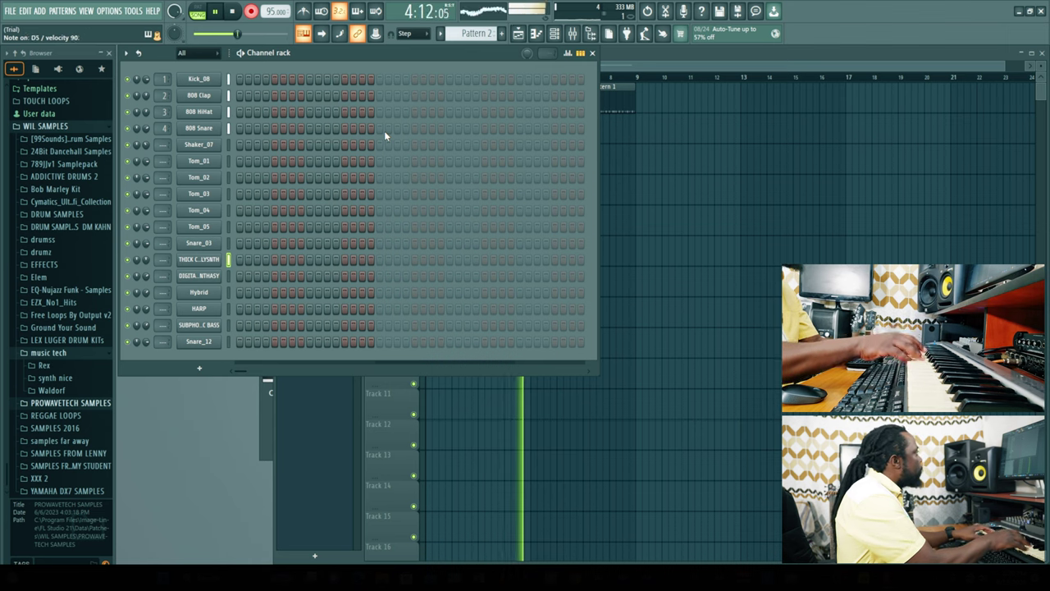
key(space)
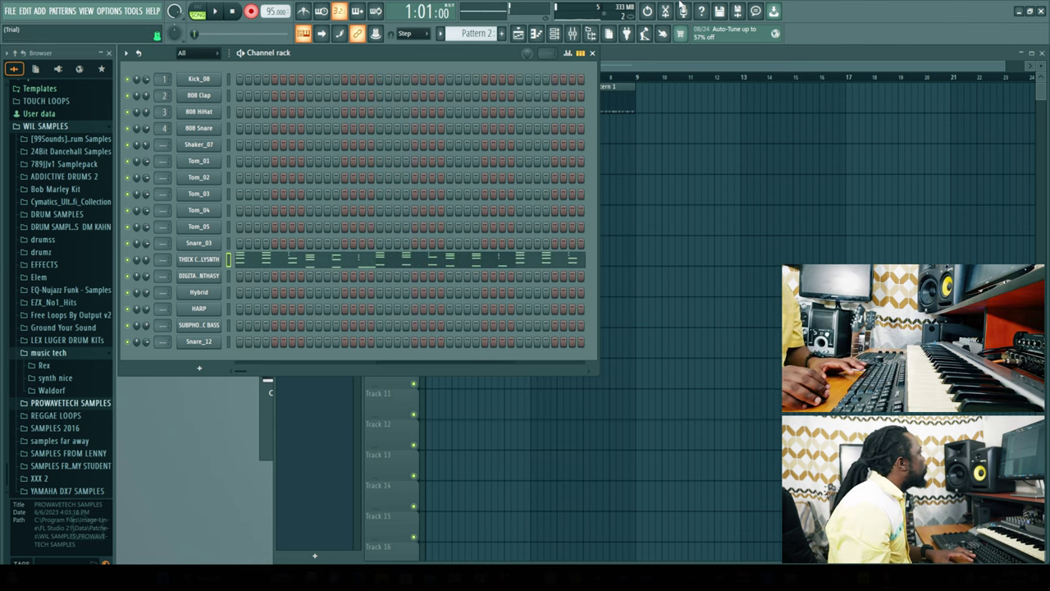
Place a second Pattern 2 clip on Track 2 at bar 5 and set the main snap to Step
click(518, 34)
click(535, 124)
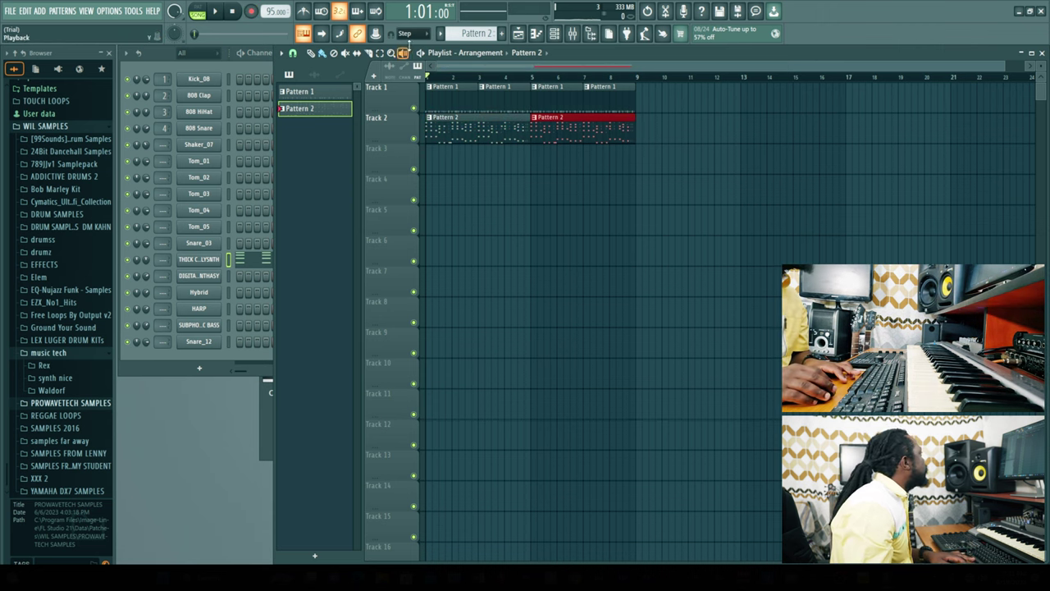
click(408, 33)
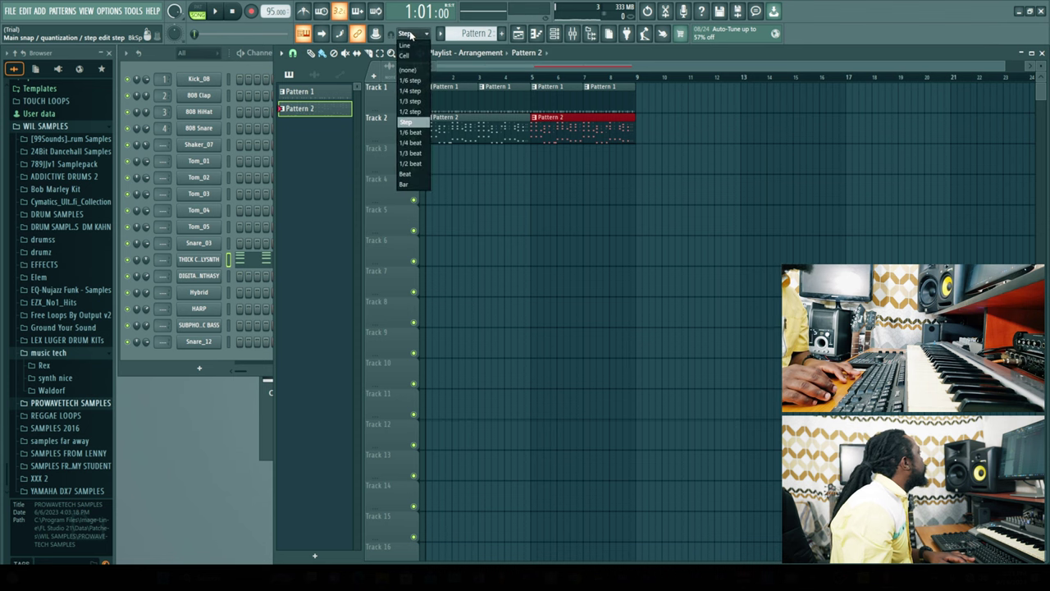
click(406, 121)
Lengthen the overly short chord notes throughout the THICK CHORDS POLYSYNTH piano roll to about one step, and play the pattern
double_click(546, 118)
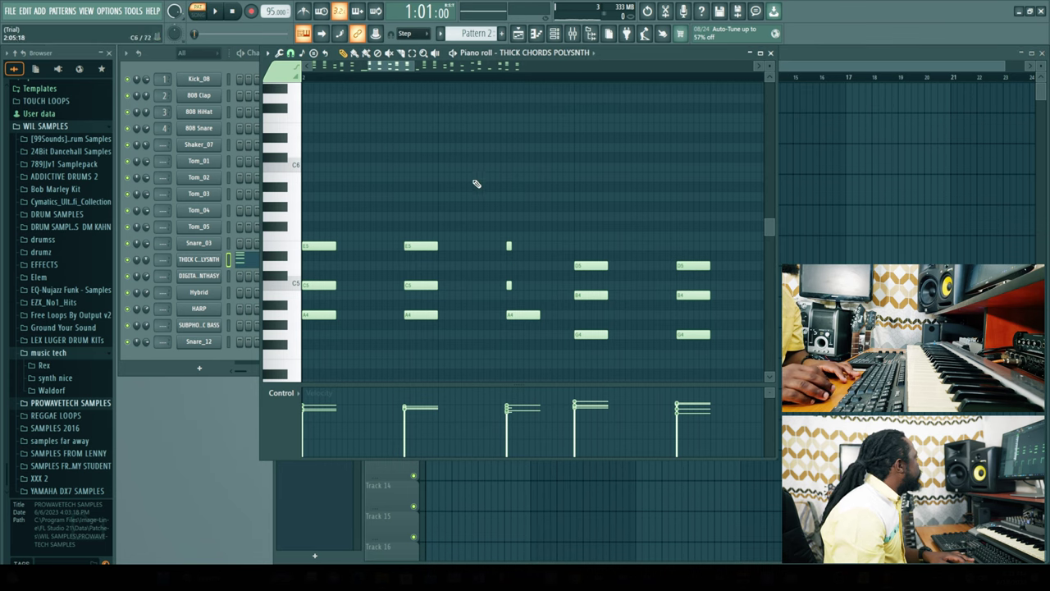
drag(410, 69, 437, 70)
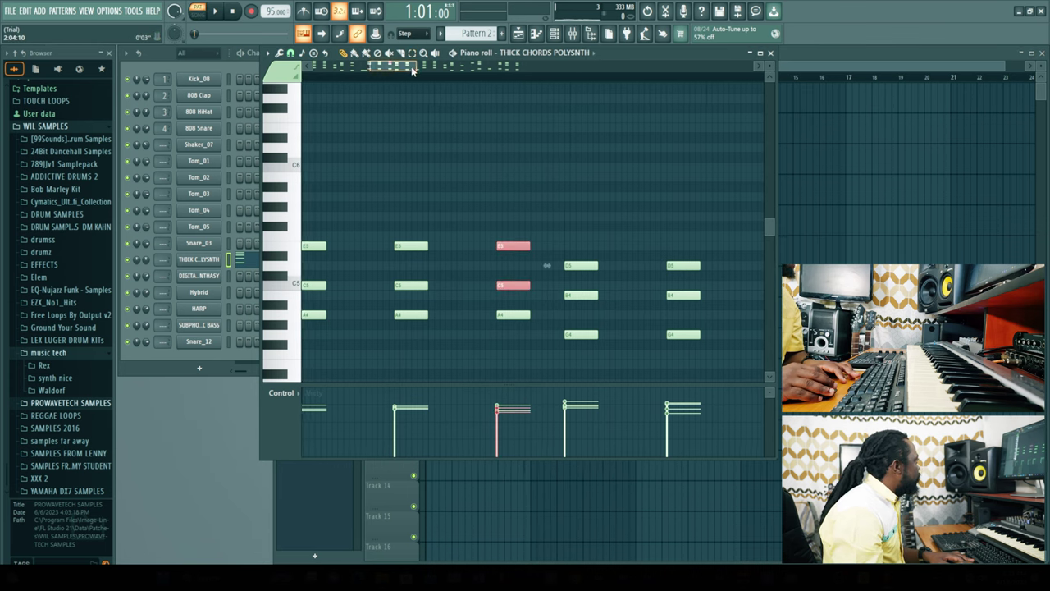
click(414, 53)
drag(476, 356, 547, 216)
drag(416, 70, 427, 73)
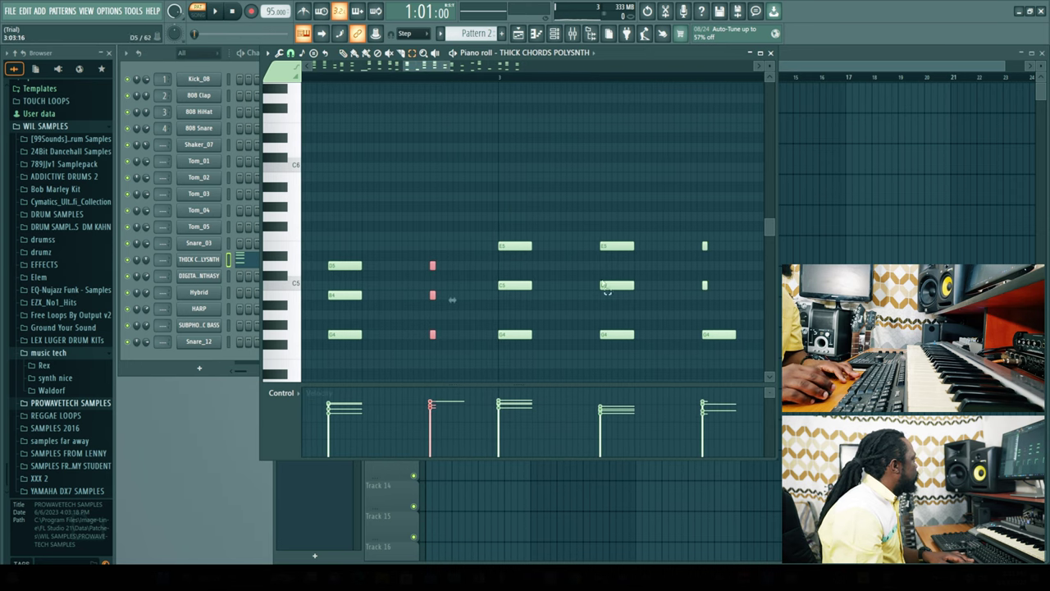
drag(683, 299, 717, 212)
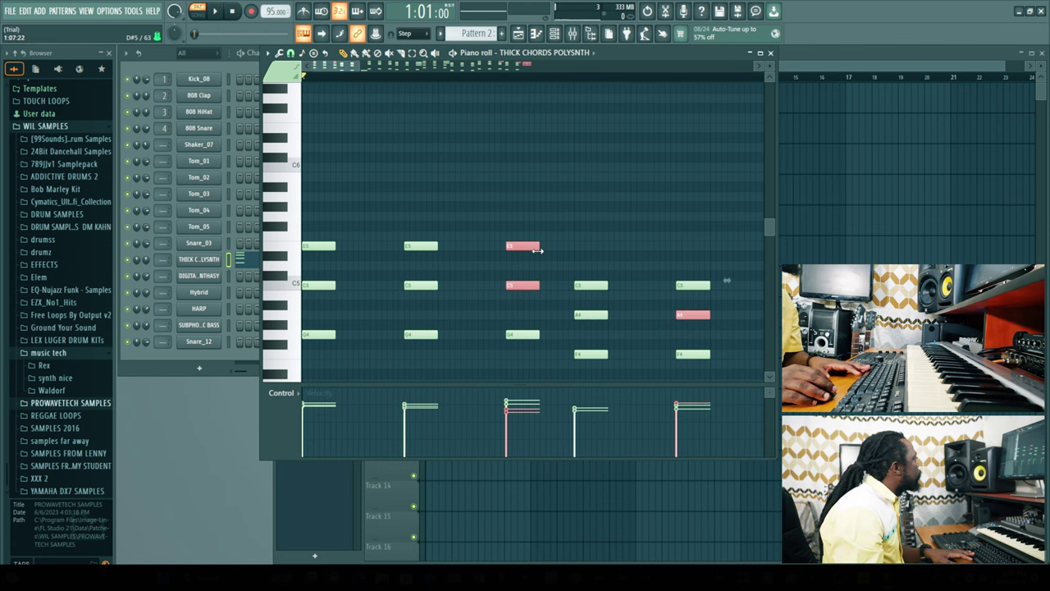
click(546, 183)
right_click(553, 185)
key(space)
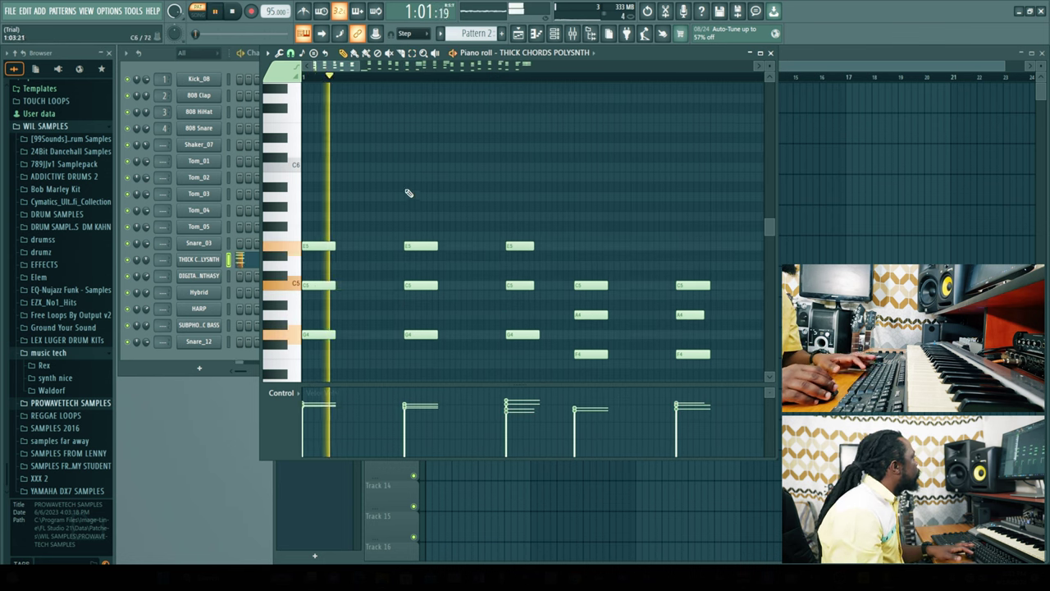
Select all the chord notes across the four bars and level their velocities to one even height
key(ctrl+a)
drag(359, 66, 551, 66)
key(space)
drag(399, 395, 746, 409)
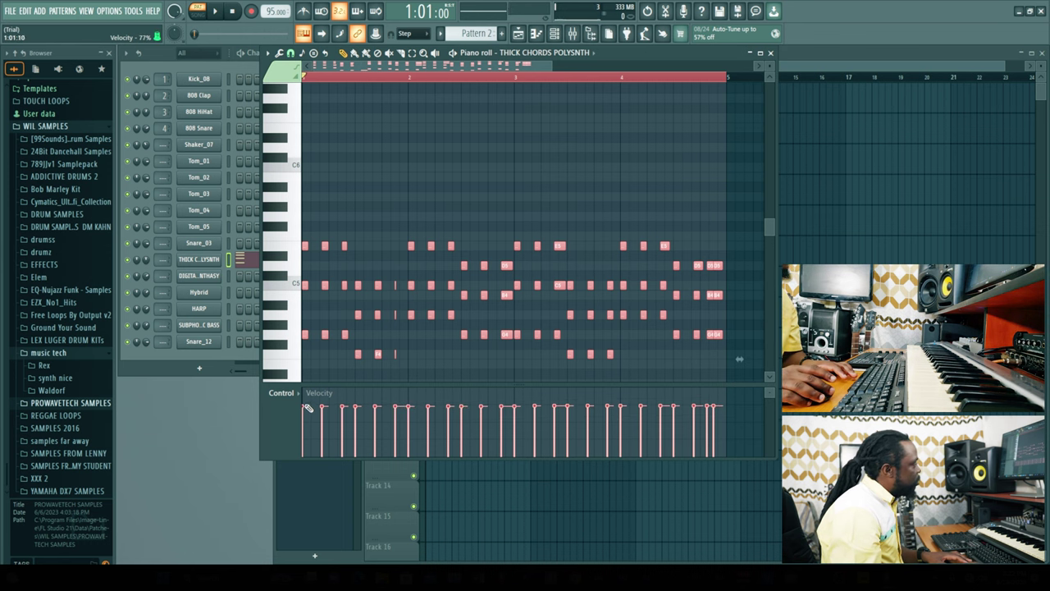
key(space)
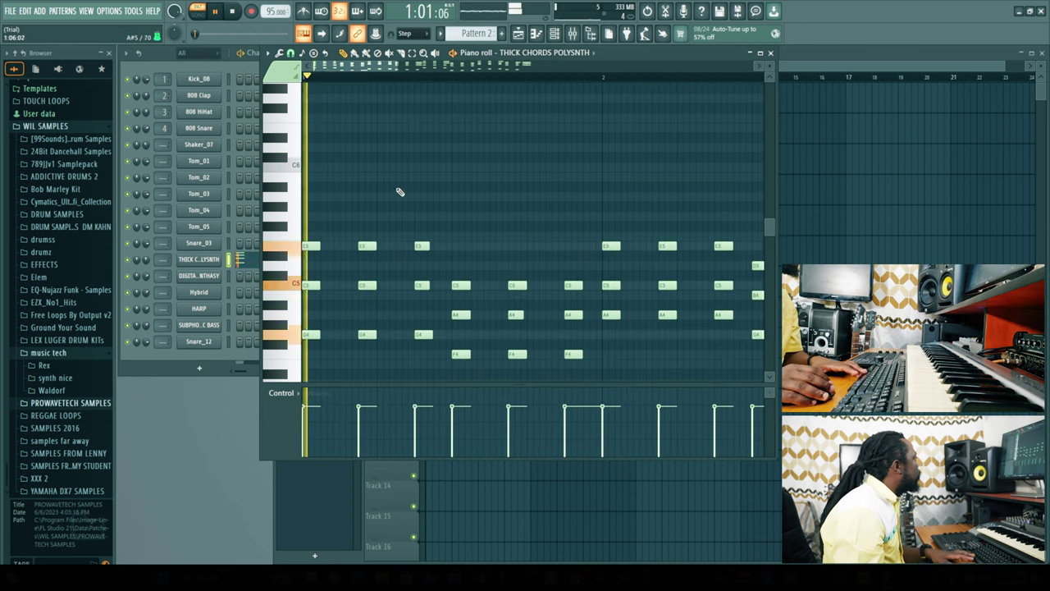
Shorten the long F3 note on step 15 of bar 1 to just under one step, and return to the channel rack
scroll(417, 232, down, 8)
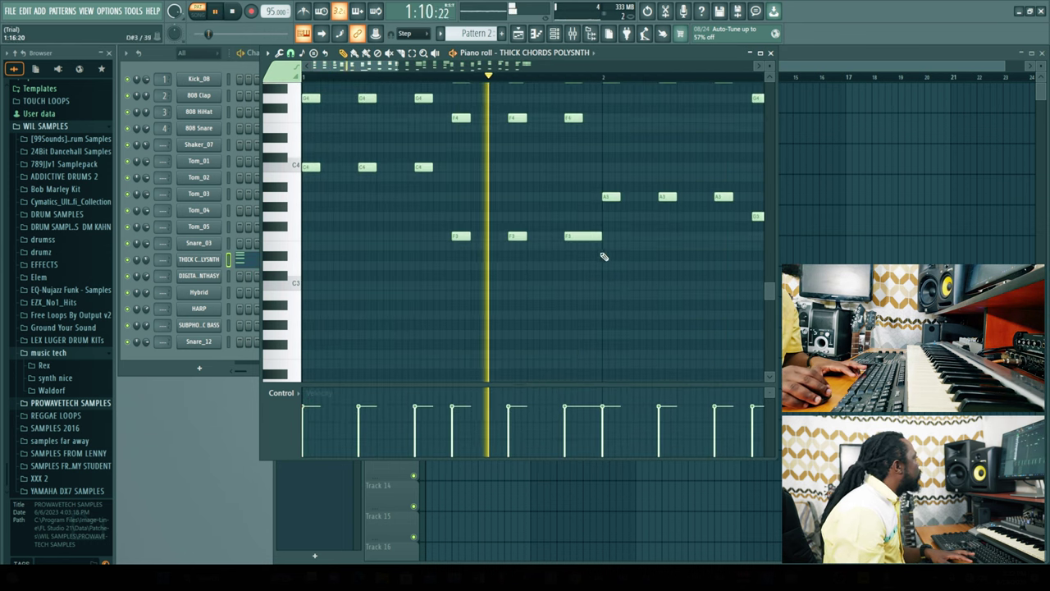
drag(600, 237, 580, 238)
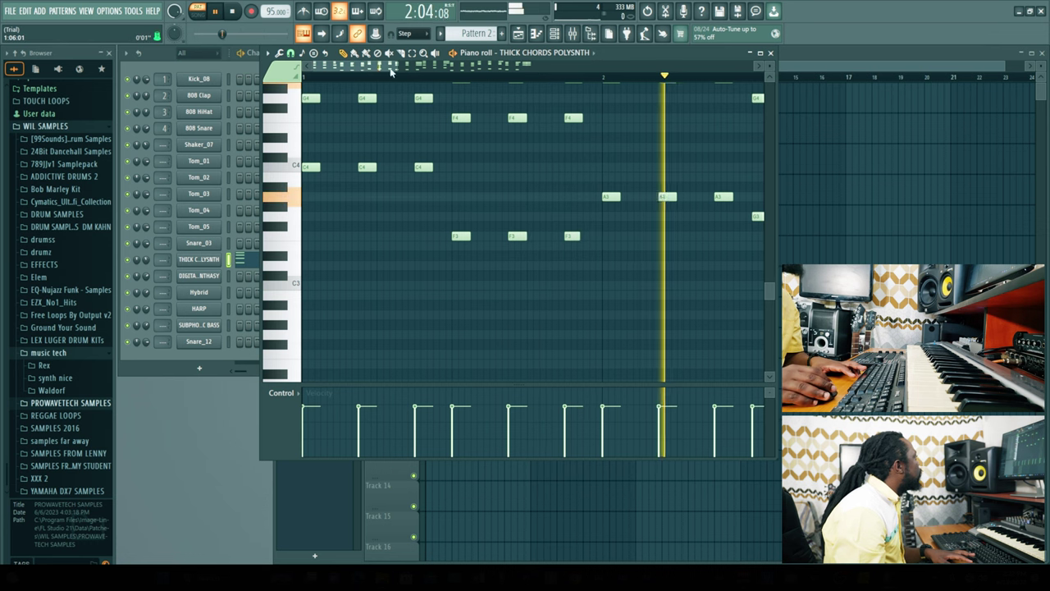
click(238, 209)
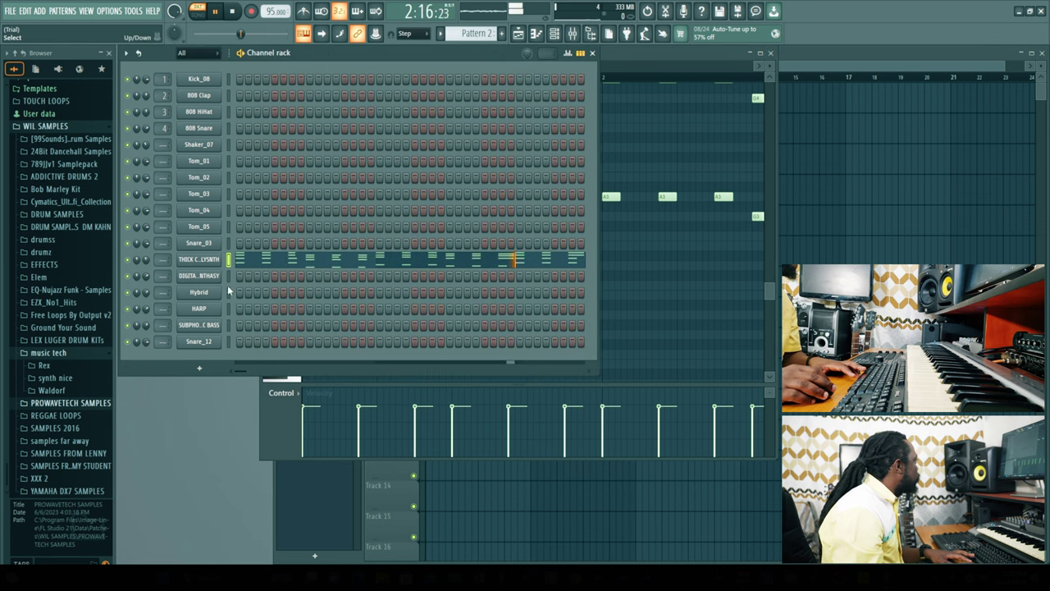
Shorten the long G4, B4 and D5 notes at the end of bar 2 and the long C5 and E5 notes in bar 3 to just over one step
click(501, 264)
scroll(522, 268, up, 5)
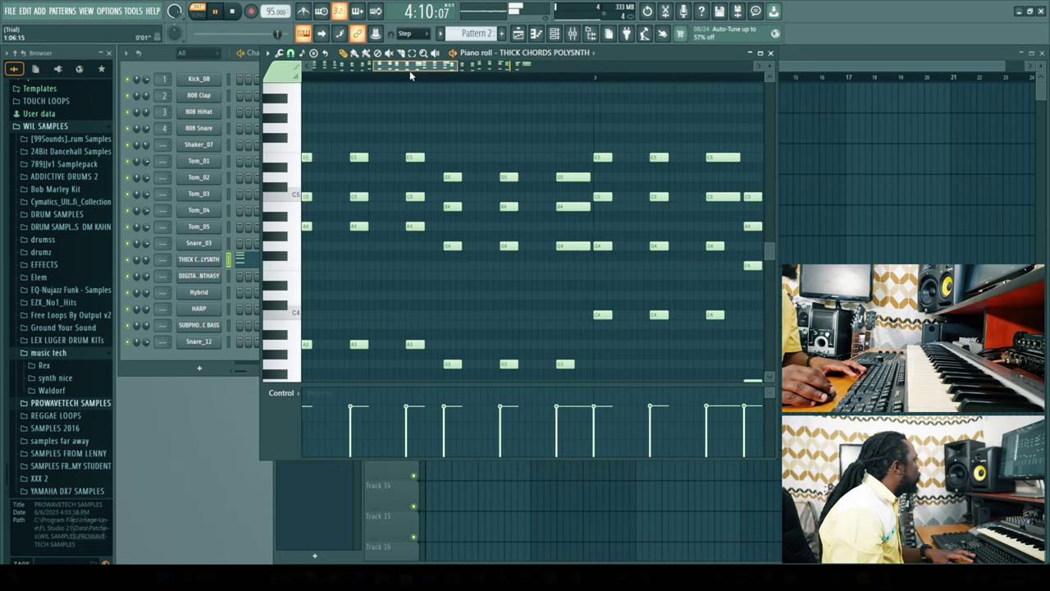
drag(409, 72, 424, 72)
click(414, 55)
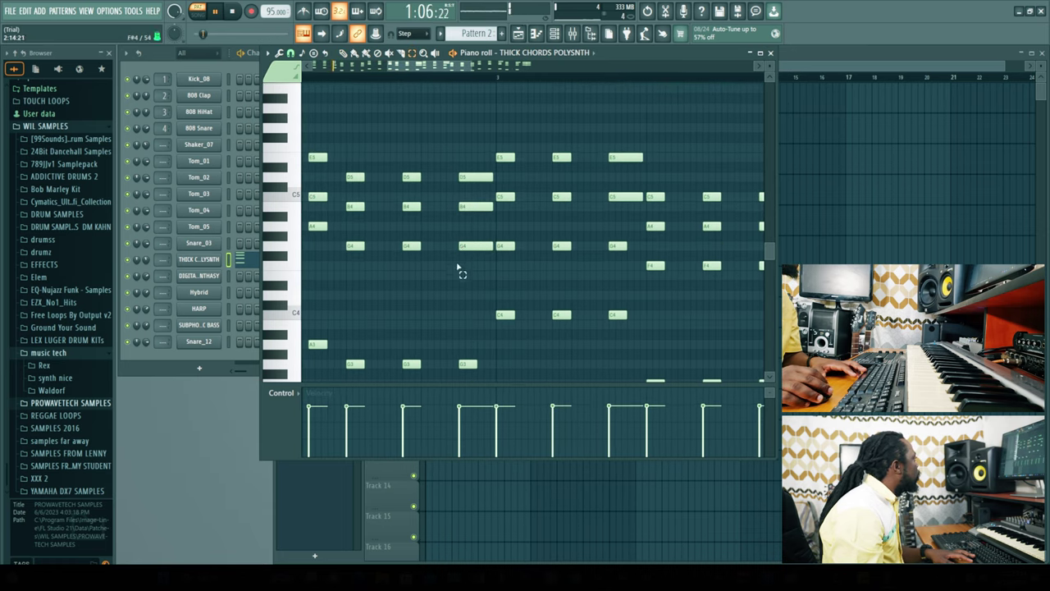
drag(458, 279, 494, 163)
drag(606, 220, 644, 143)
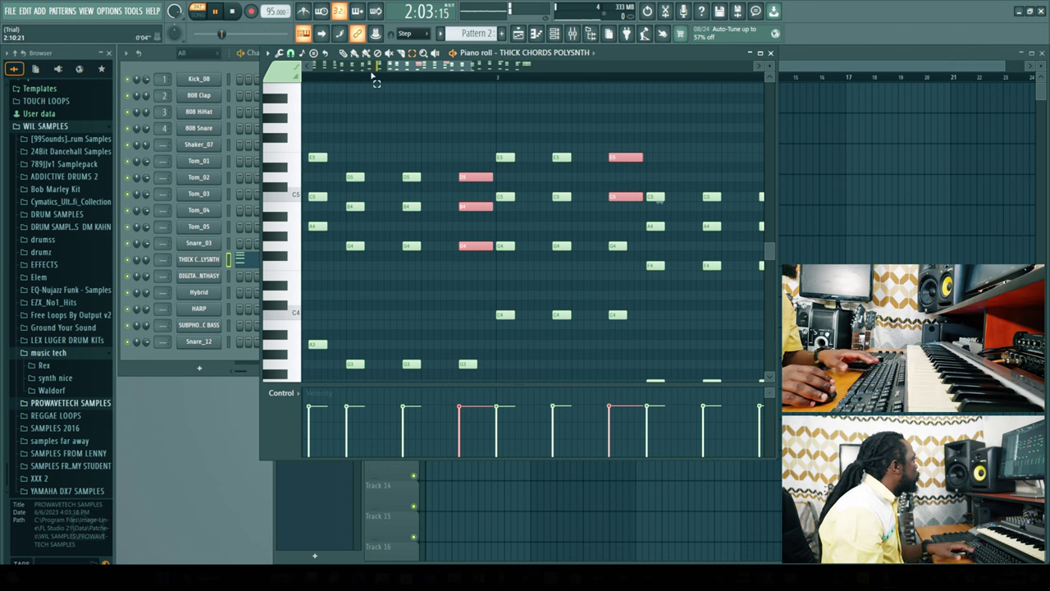
drag(491, 177, 481, 177)
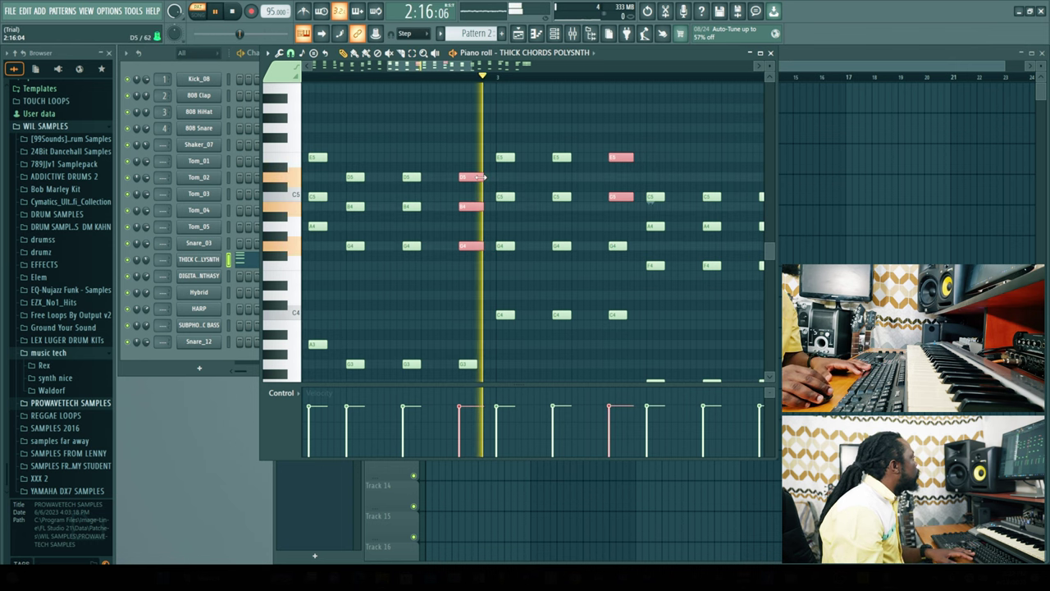
Lengthen the two very short G3 notes on steps 14 and 15 of bar 4 to just under one step
drag(480, 66, 575, 67)
scroll(543, 226, down, 4)
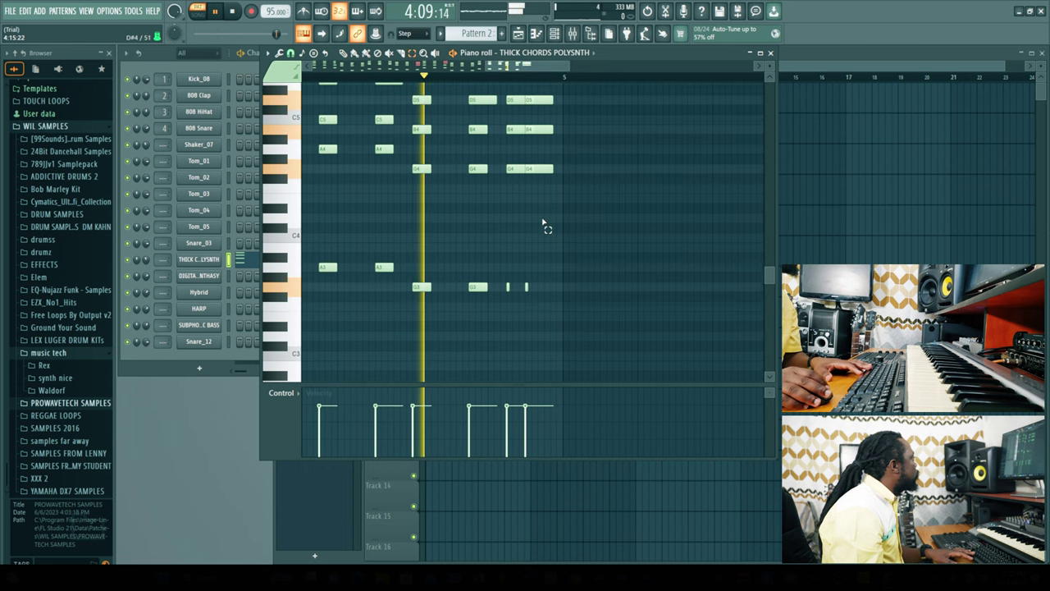
drag(502, 261, 548, 287)
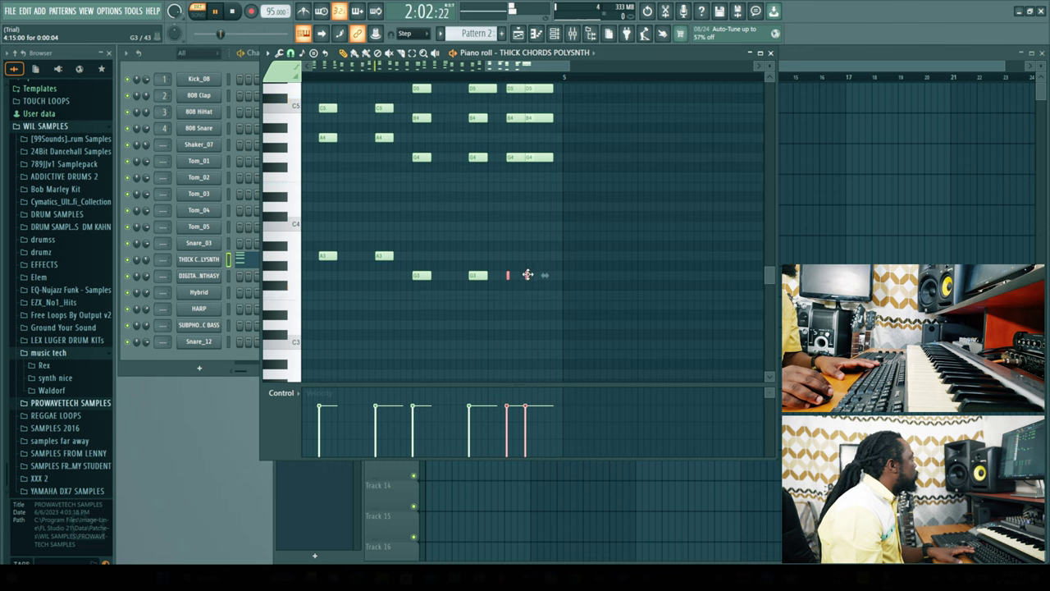
drag(527, 275, 540, 278)
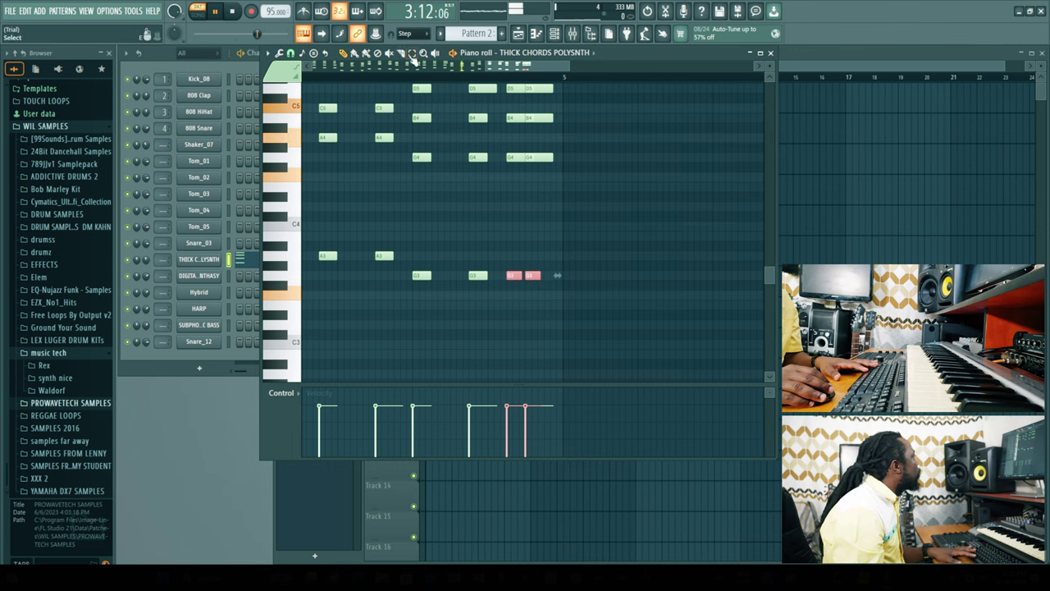
Shorten the overlong G4, B4 and D5 notes of the last two chords on steps 14 and 15 of bar 4
drag(561, 193, 535, 85)
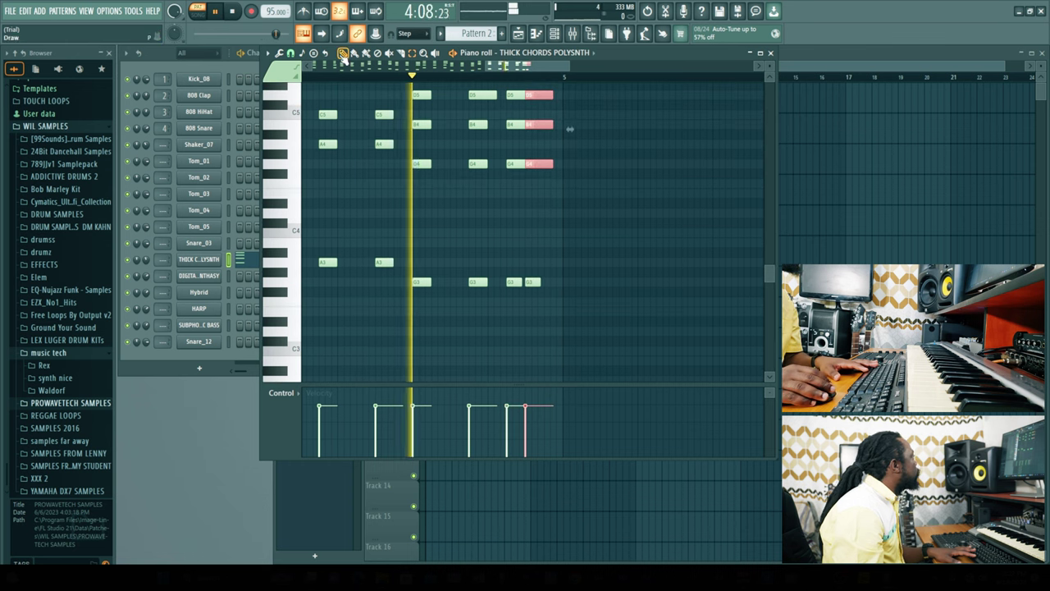
click(343, 55)
drag(555, 164, 512, 91)
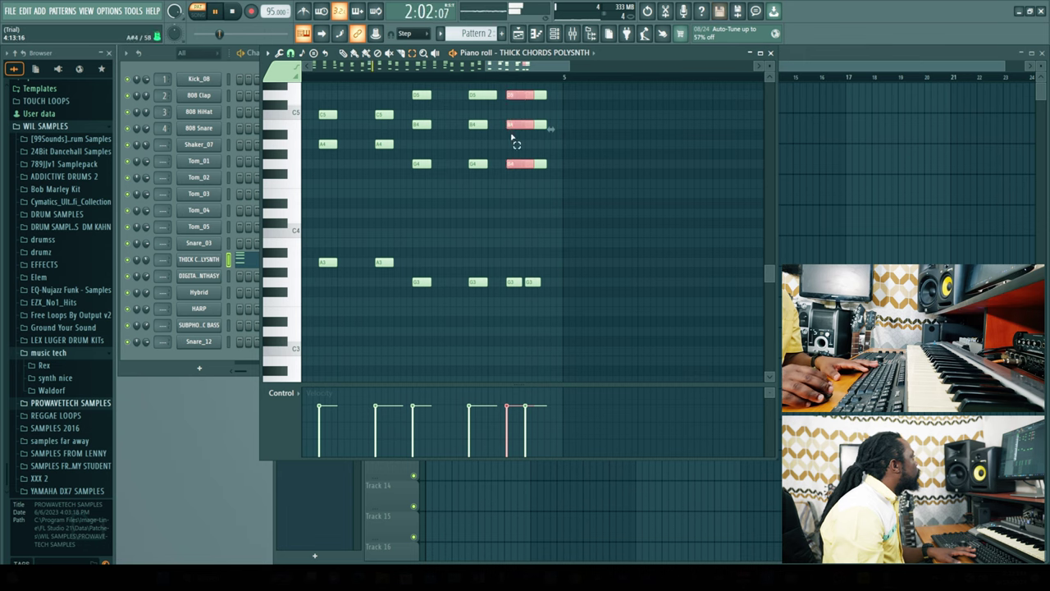
scroll(546, 127, up, 1)
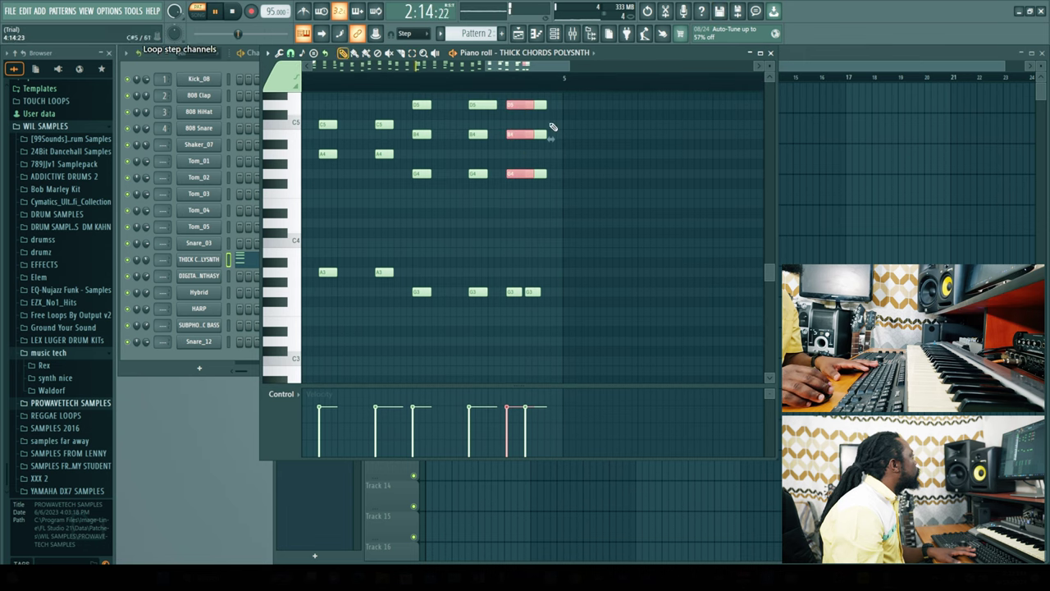
drag(552, 138, 489, 105)
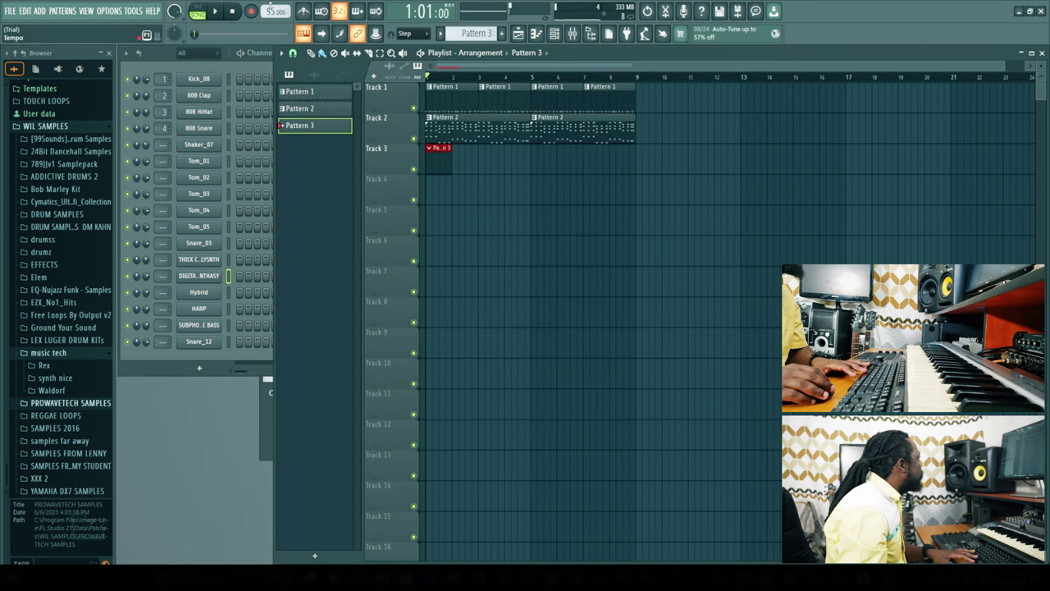
Record a four-bar chord part with the DIGITA..NTHASY channel into Pattern 3 on Track 3
key(space)
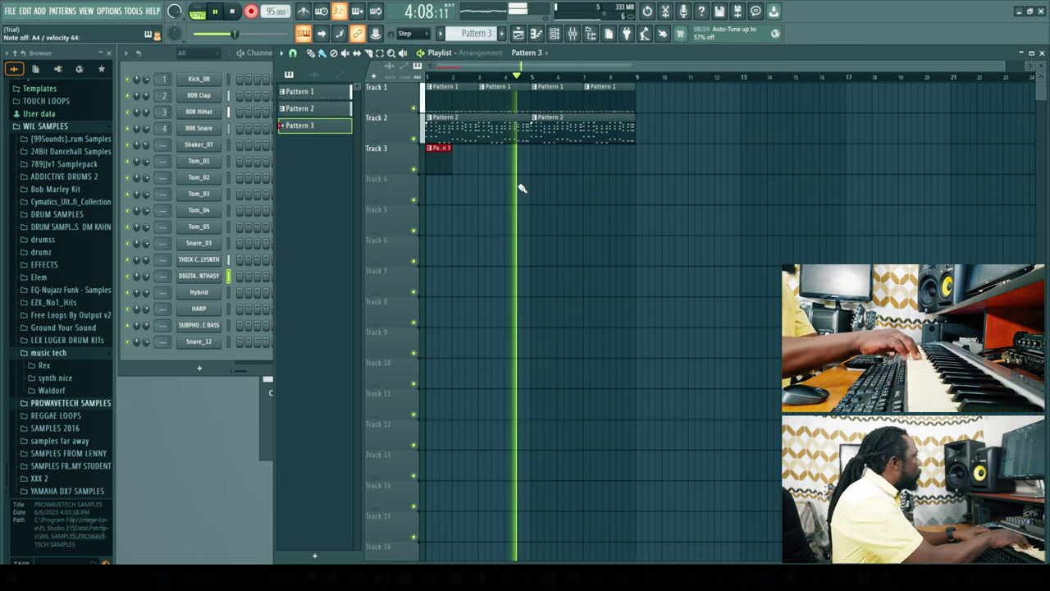
key(space)
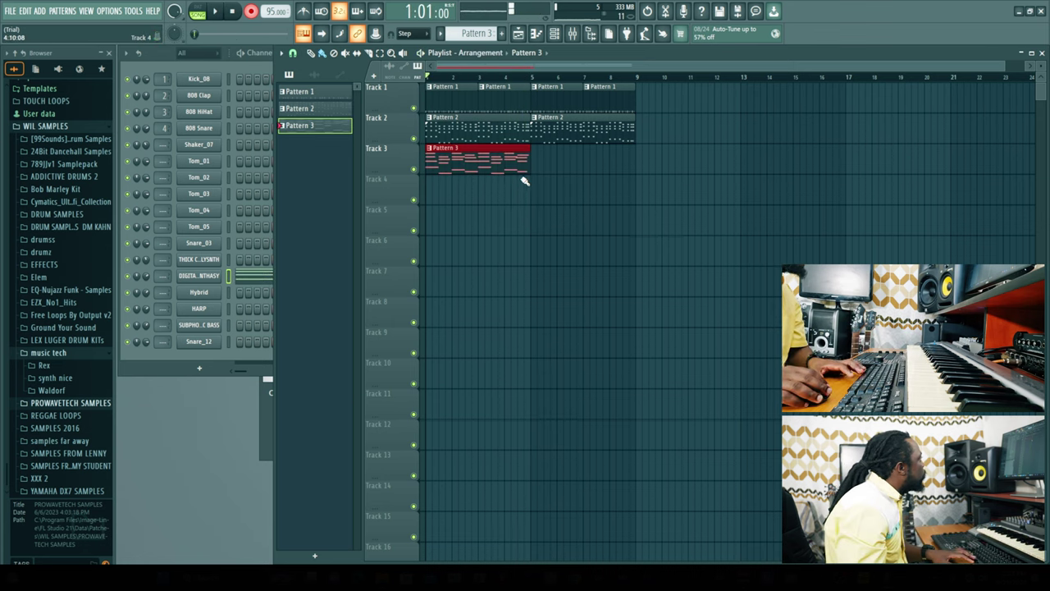
Select the Hybrid channel for Pattern 4, check its instrument, and place a Pattern 4 clip on Track 4 at bar 1
click(228, 287)
scroll(475, 33, down, 1)
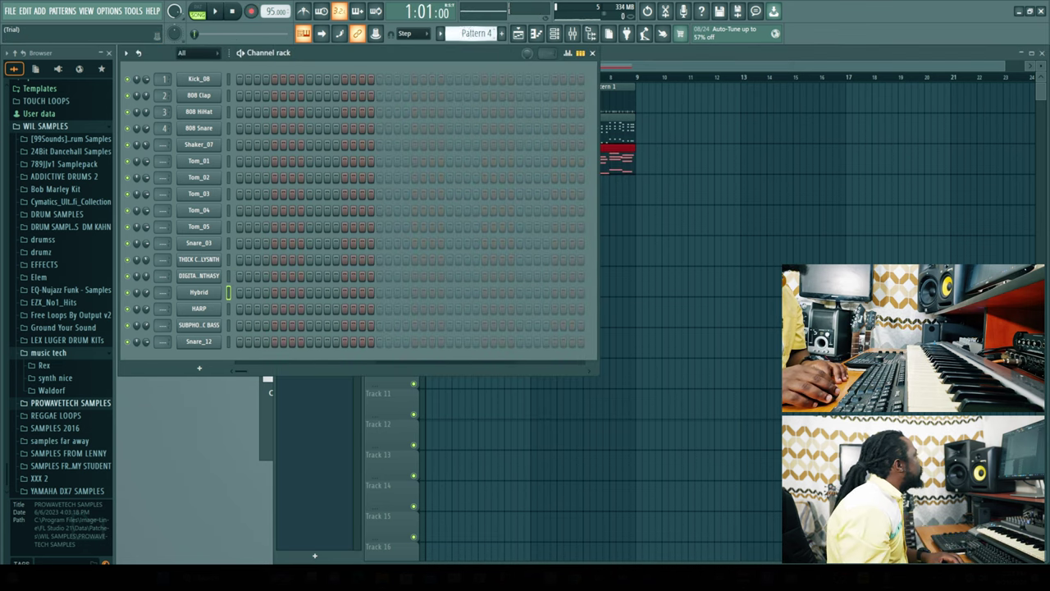
click(200, 294)
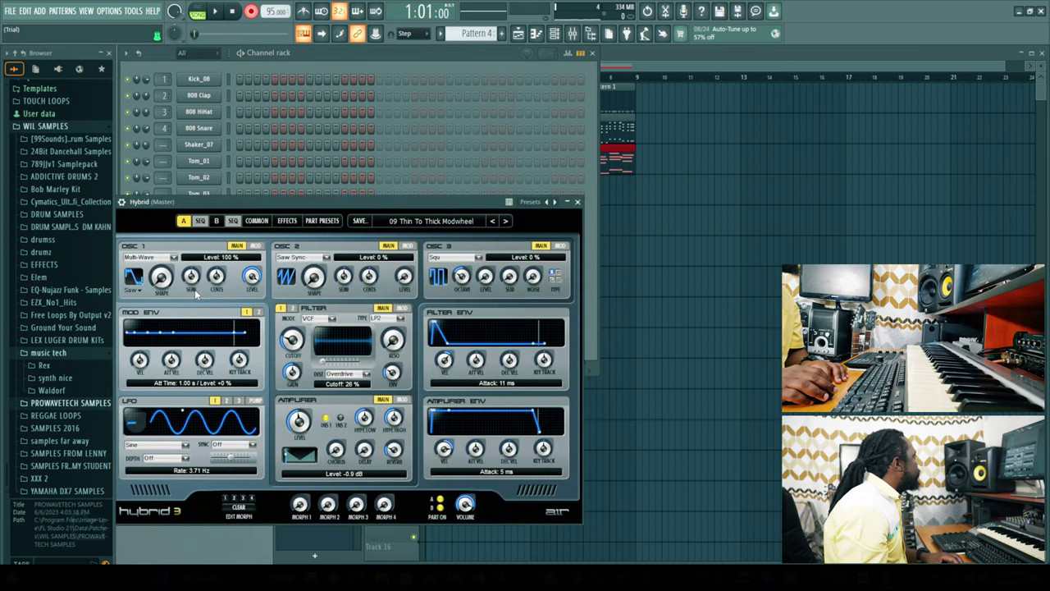
click(579, 203)
drag(611, 190, 422, 180)
Record a four-bar Hybrid part into Pattern 4 and duplicate its clip on Track 4 to bar 5
key(space)
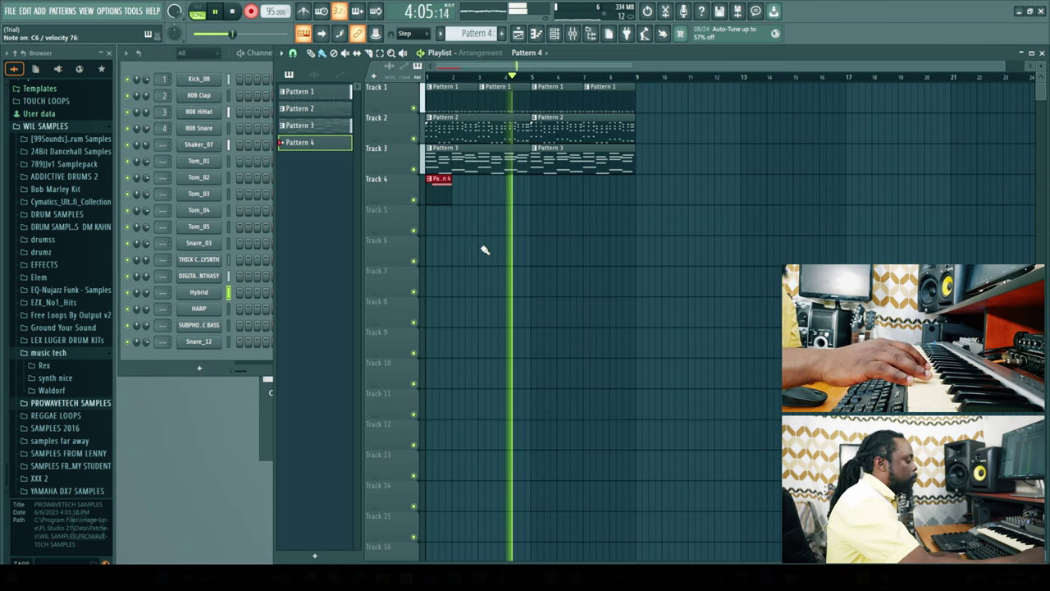
key(space)
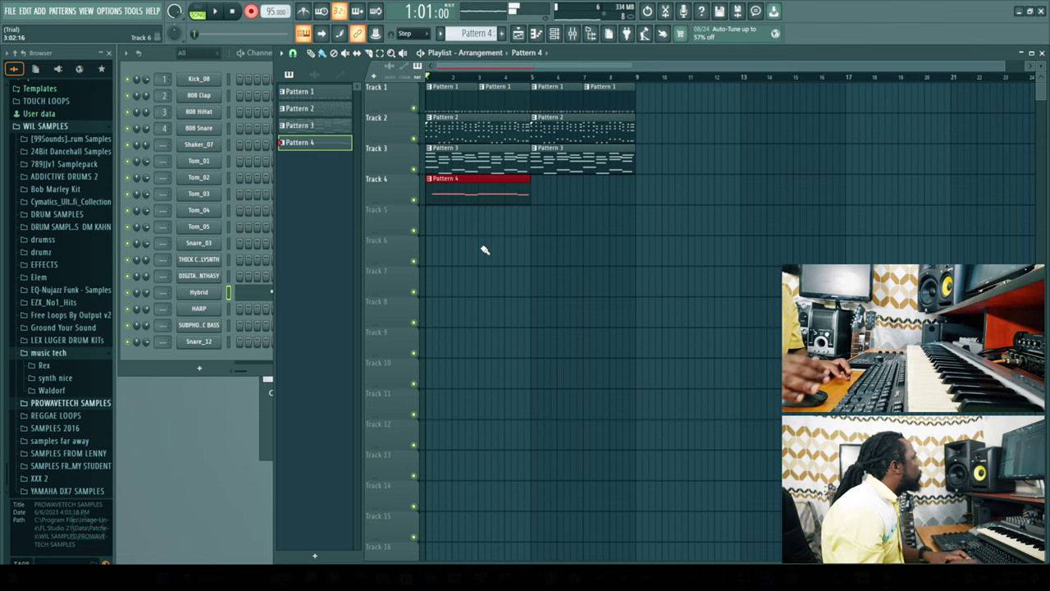
key(ctrl+b)
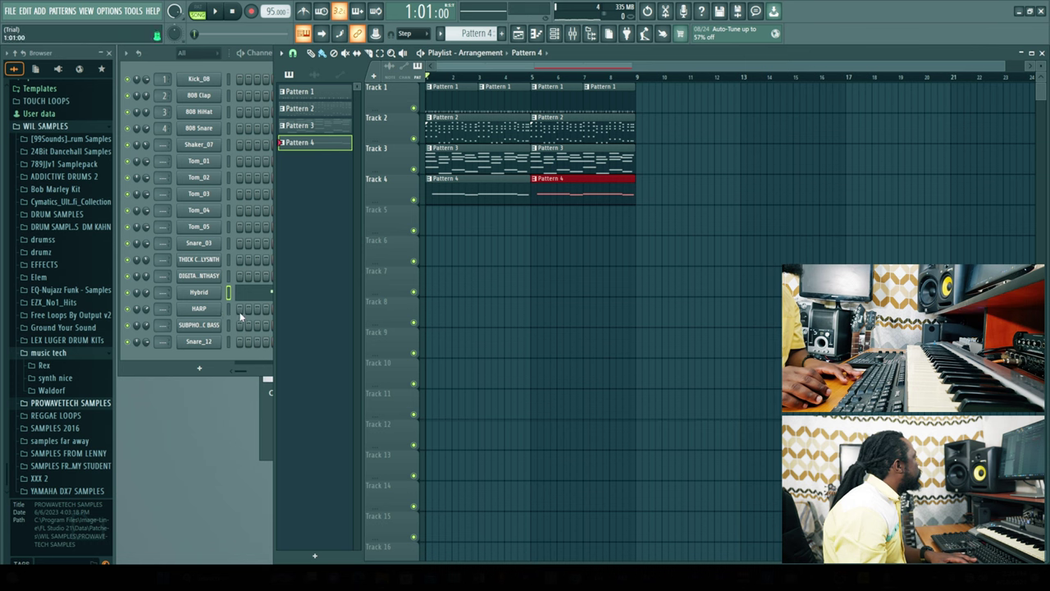
Record a HARP chord part over four bars into a new Pattern 5, placed on Track 5 at bar 1
click(503, 34)
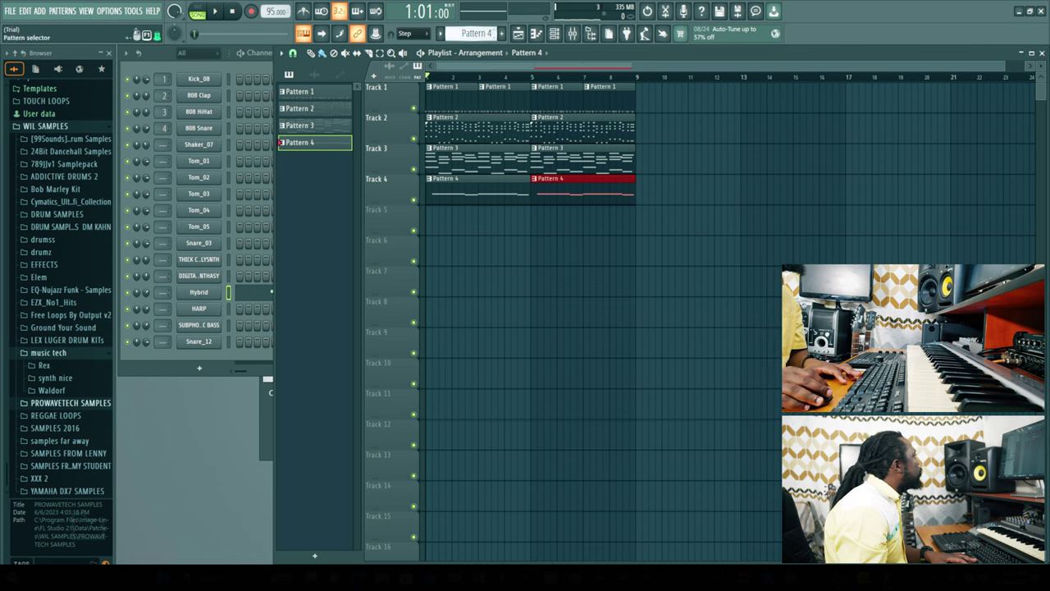
click(439, 212)
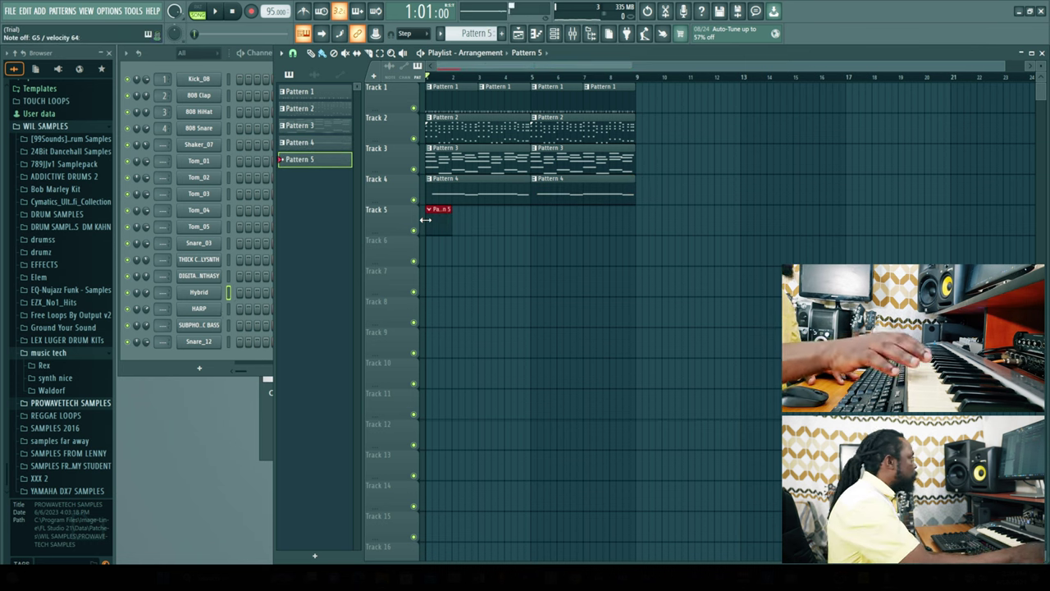
click(230, 308)
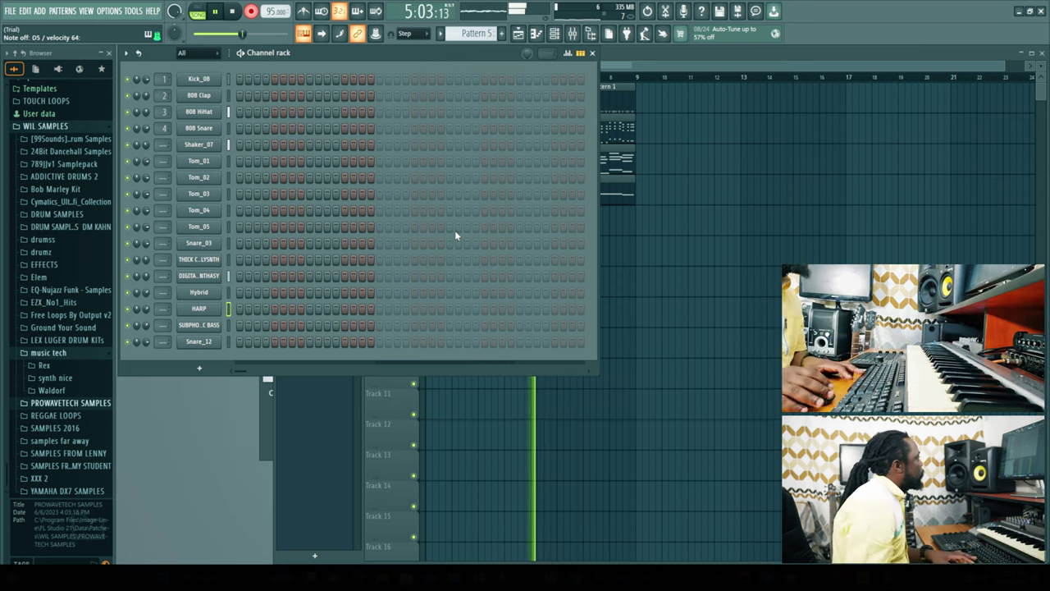
key(space)
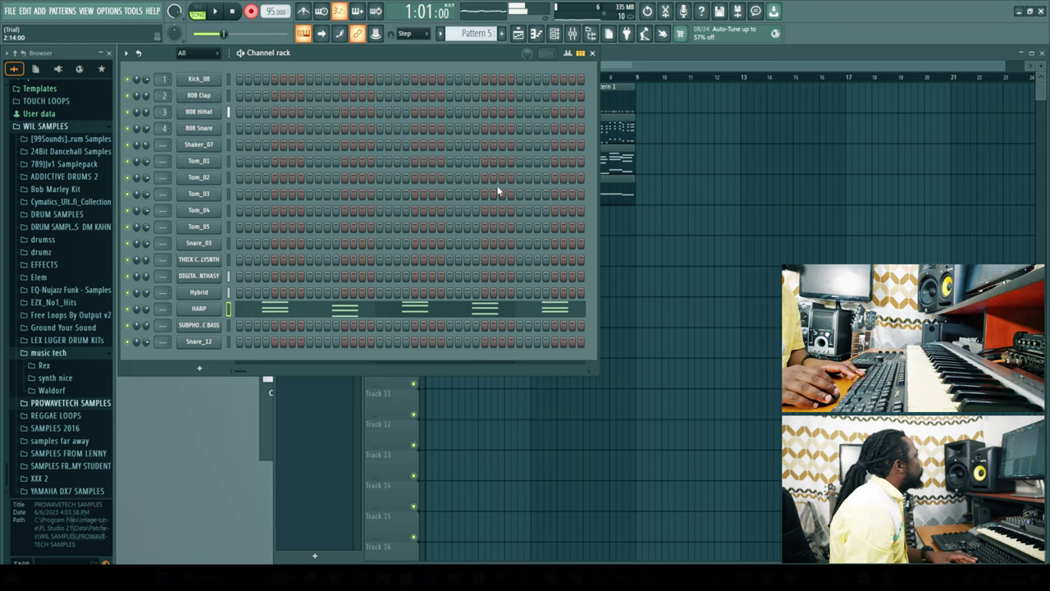
Check the HARP channel's instrument and play the song back to review the recorded part
click(200, 310)
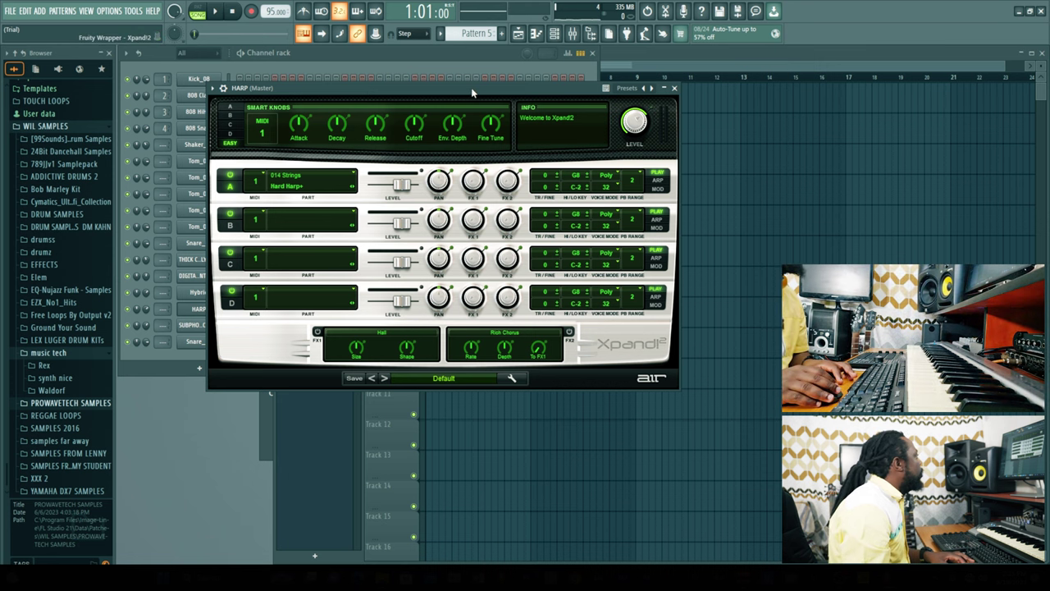
click(674, 89)
key(space)
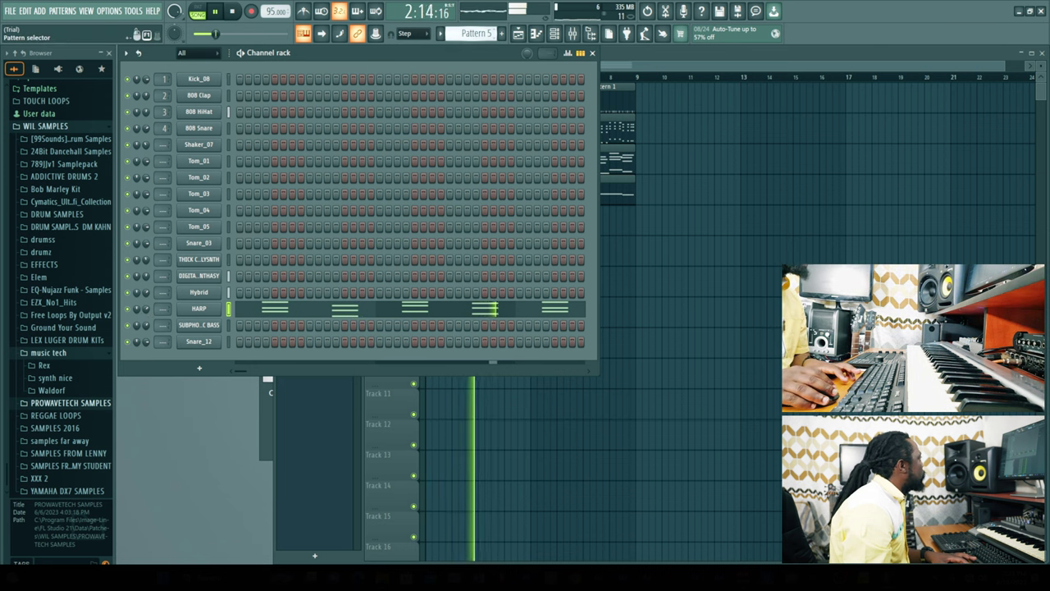
Stop playback, return to the playlist and place a second Pattern 5 clip on Track 5 at bar 5
click(503, 34)
key(space)
click(639, 62)
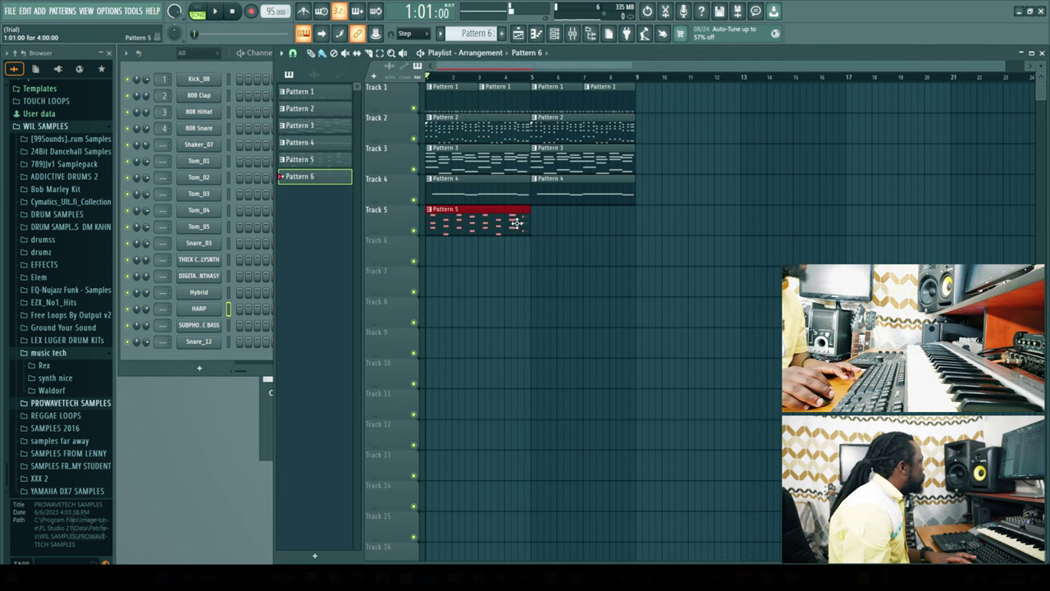
click(511, 223)
click(535, 222)
Record a four-bar bass line with the SUBPHO..C BASS channel into a new Pattern 7, placed on Track 6 at bar 1
click(502, 34)
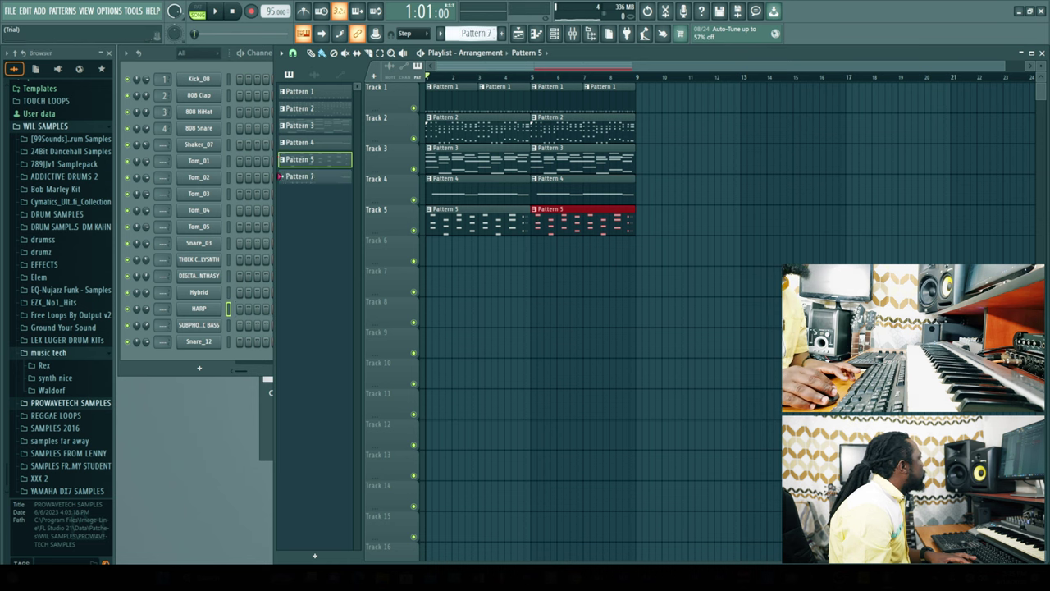
click(450, 258)
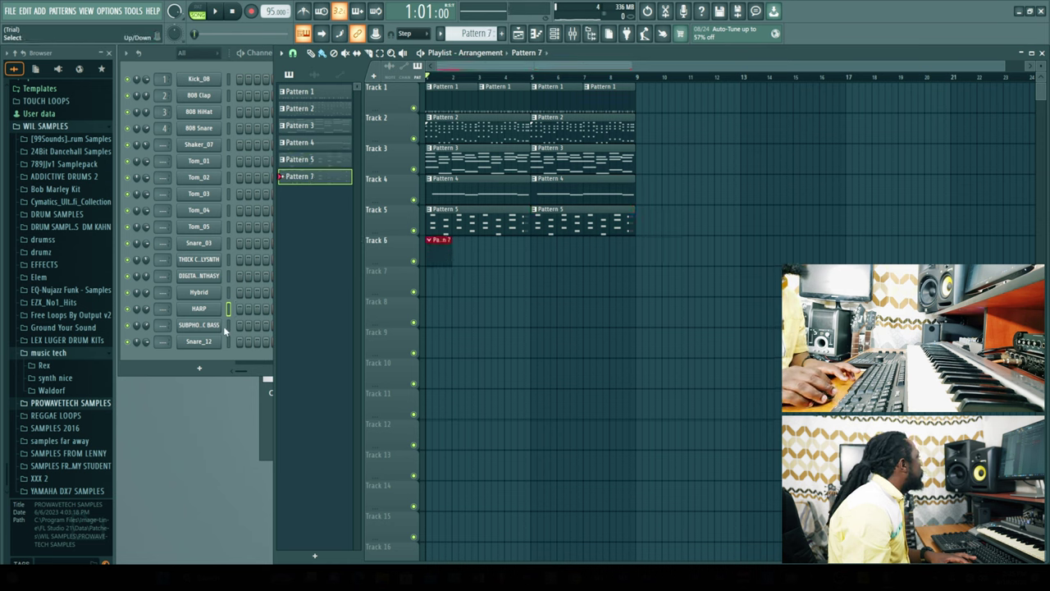
click(226, 326)
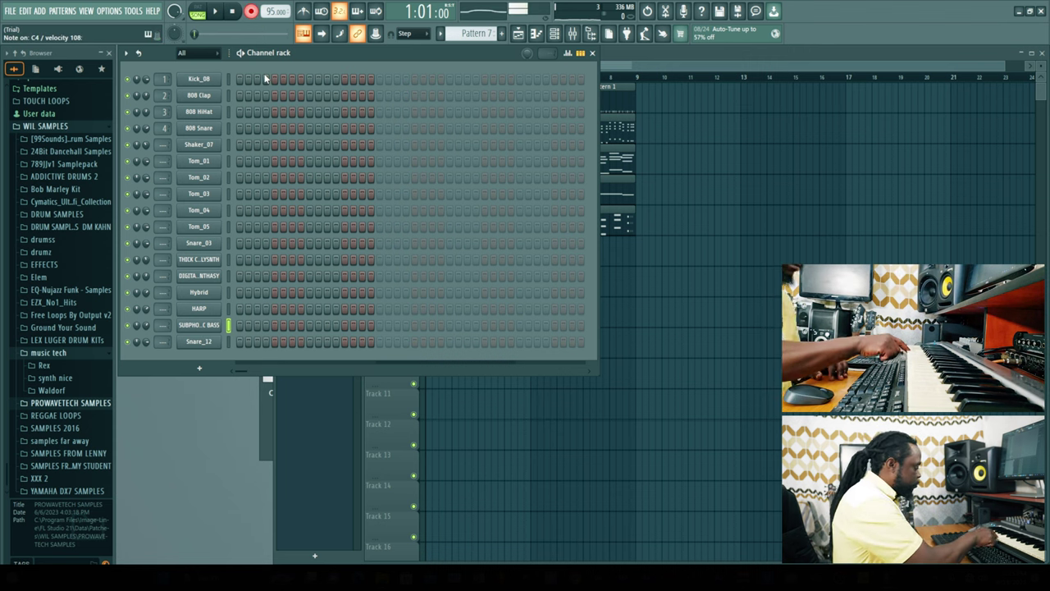
key(space)
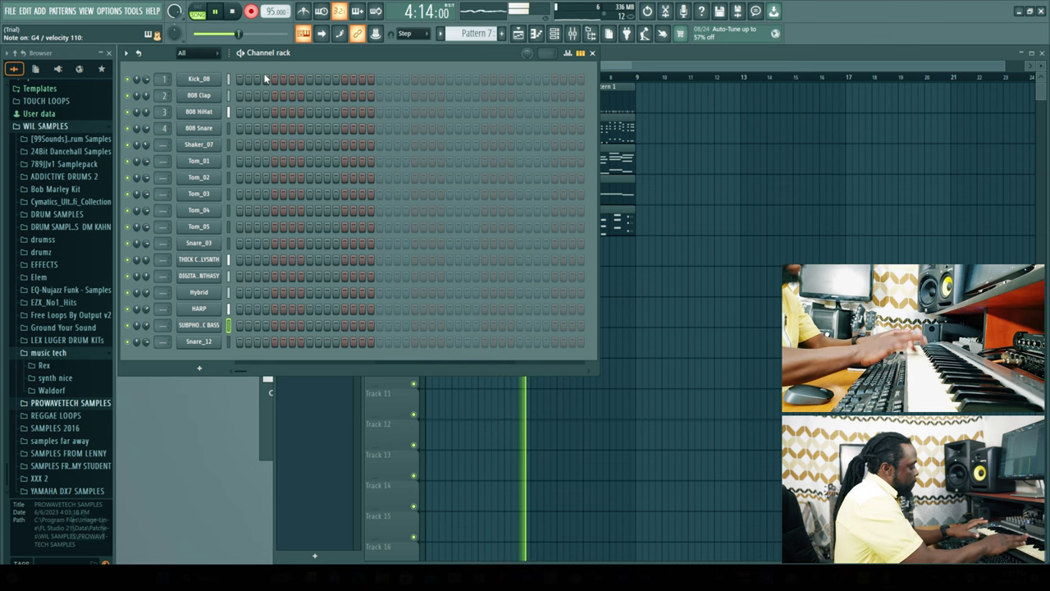
key(space)
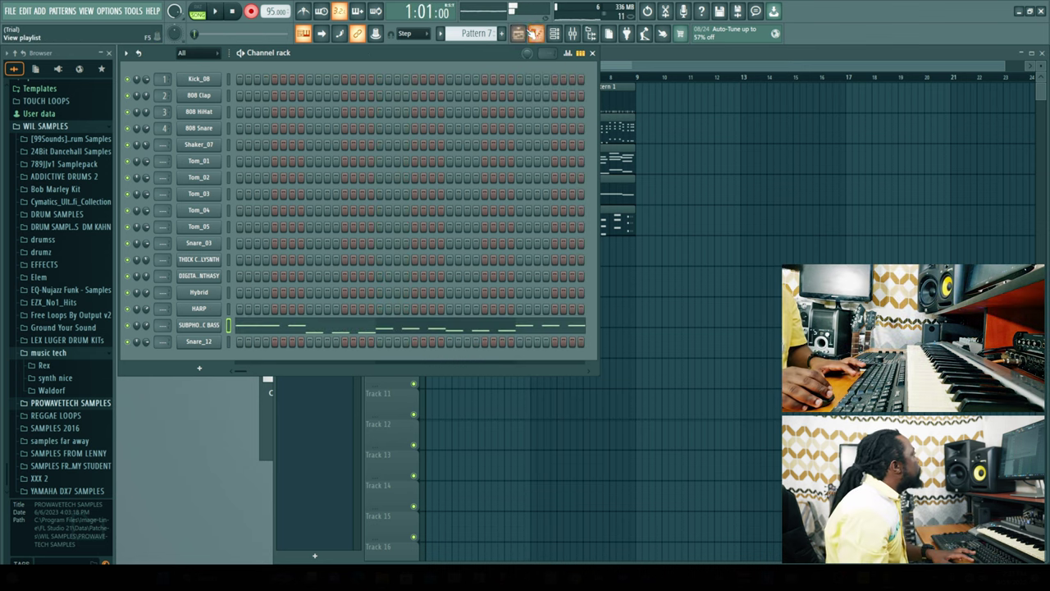
Place a second Pattern 7 clip on Track 6 at bar 5 and play the whole arrangement
click(518, 33)
click(540, 254)
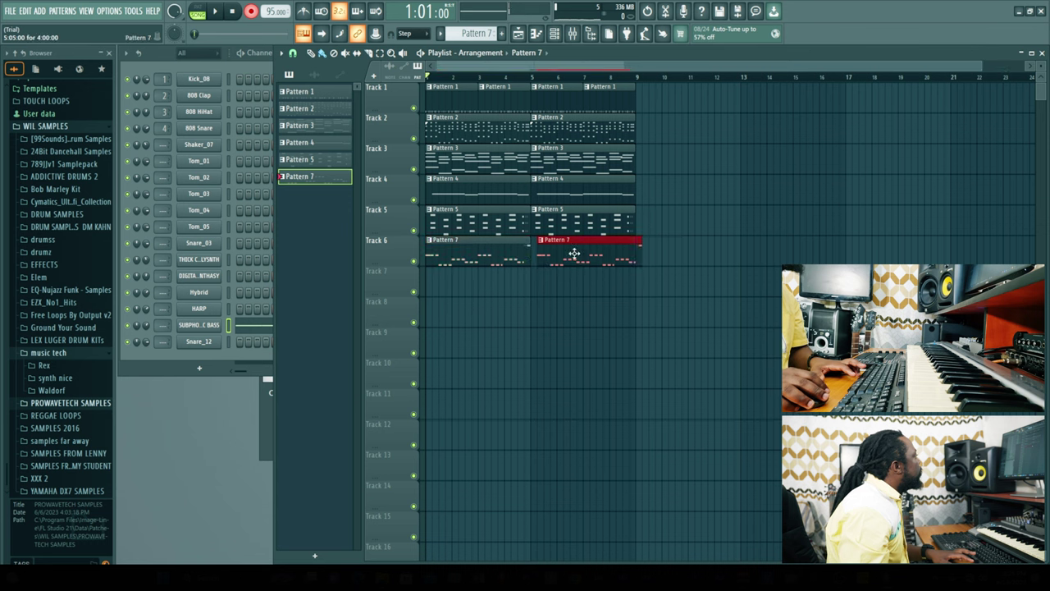
key(space)
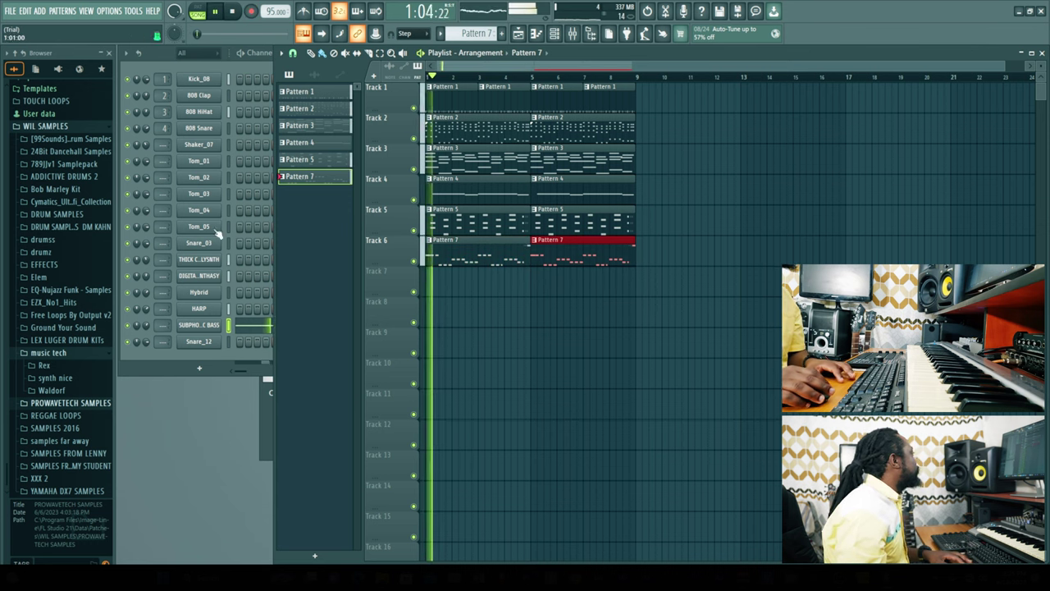
click(150, 324)
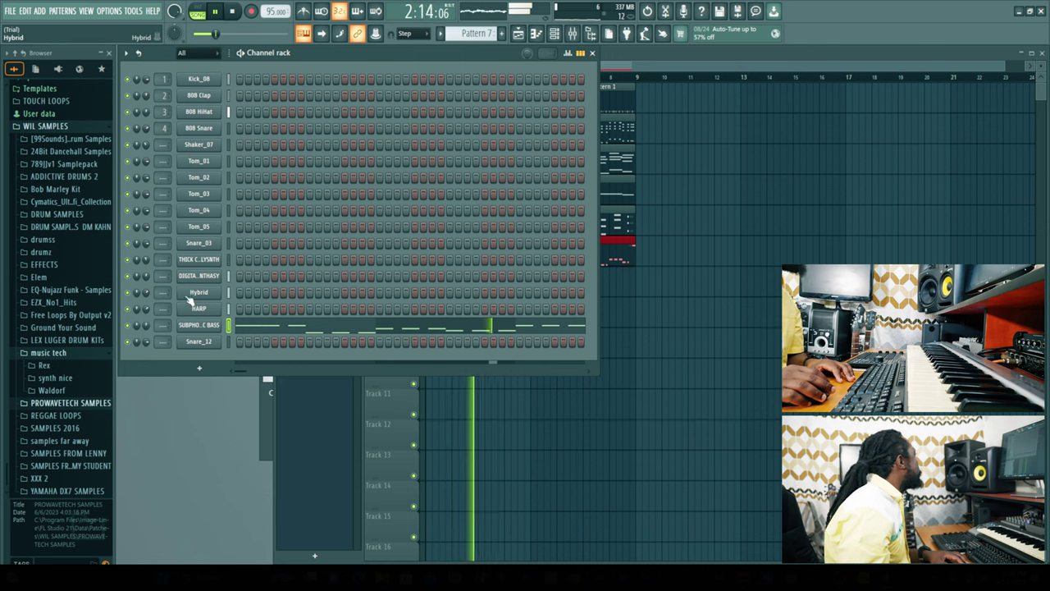
click(666, 57)
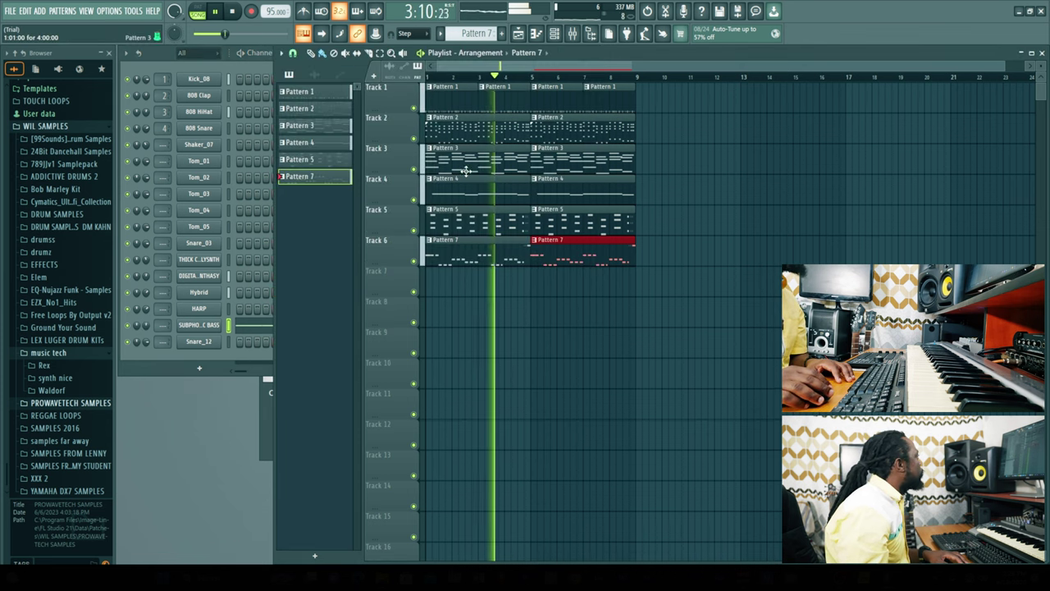
Duplicate all eight bars of clips on Tracks 1 to 6 to bars 9 to 16 and select the full 16-bar range
key(ctrl+a)
key(space)
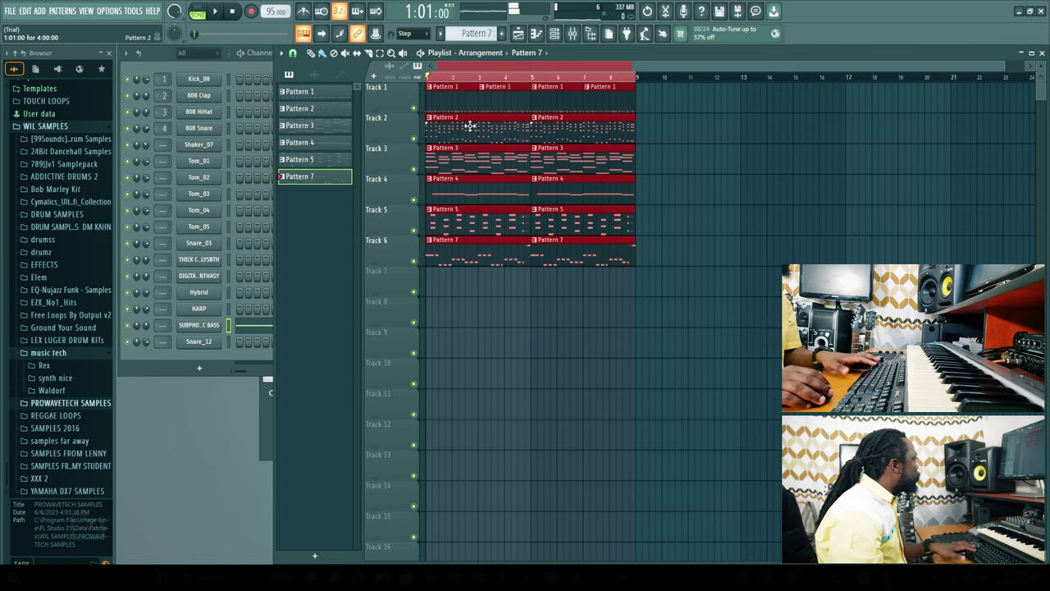
key(ctrl+b)
drag(663, 121, 670, 120)
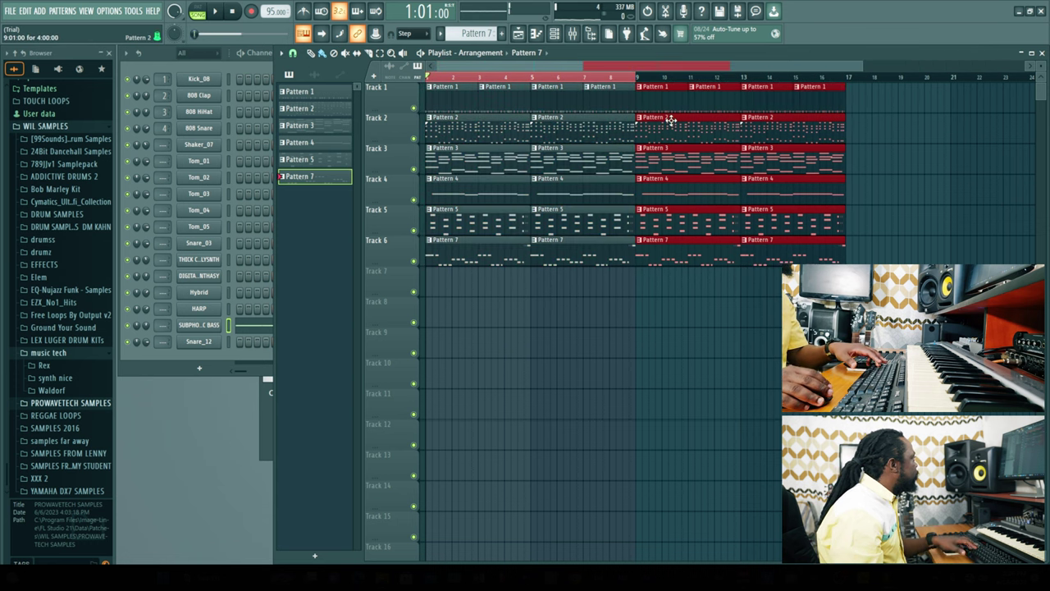
key(ctrl+a)
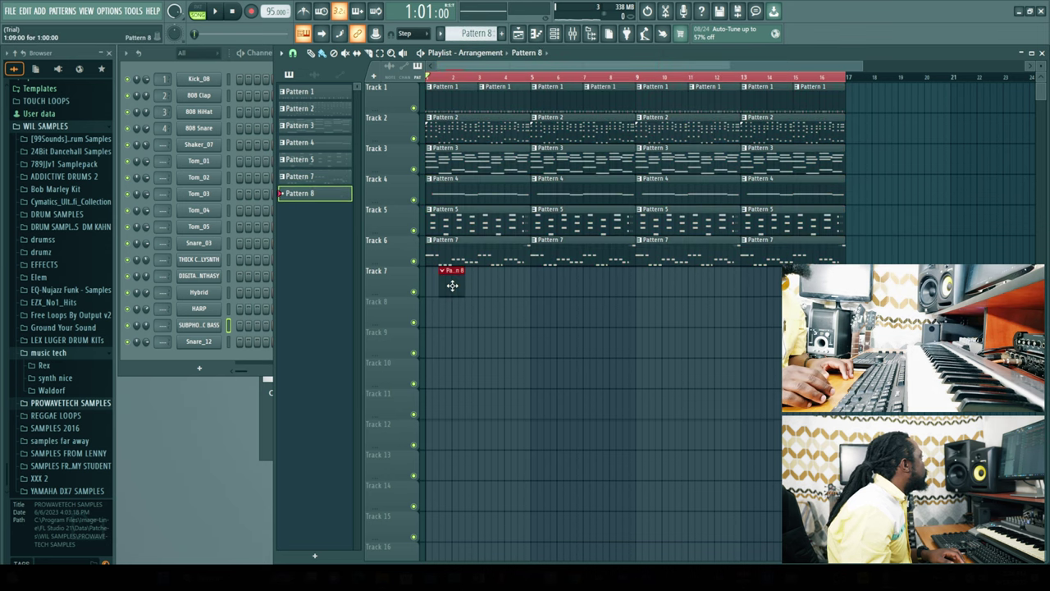
Record a four-bar melody with a new Xpand!2 channel into Pattern 8 and repeat it along Track 7 through bar 16
click(437, 278)
right_click(217, 340)
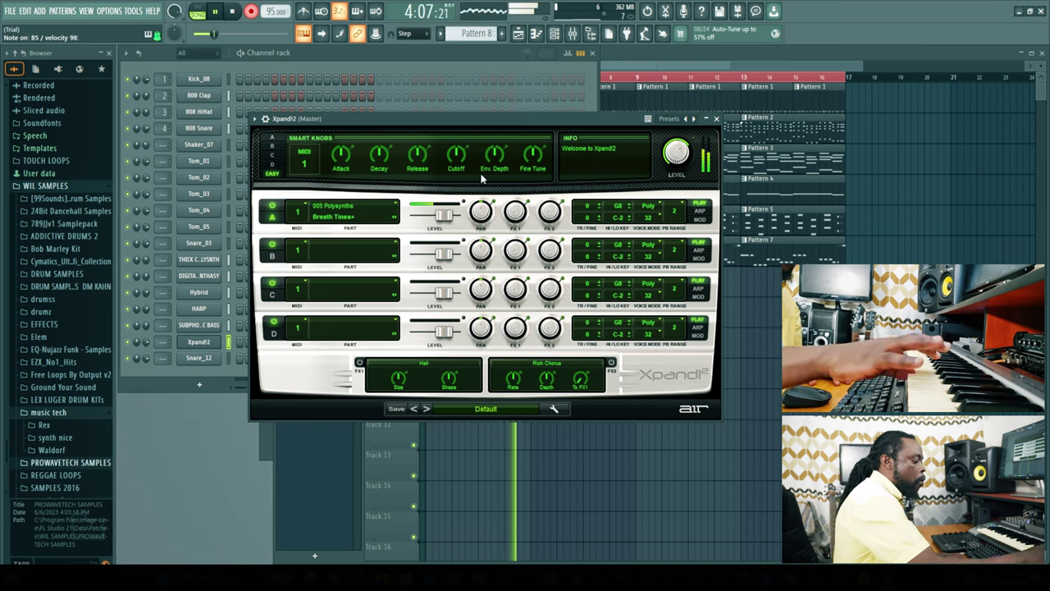
key(space)
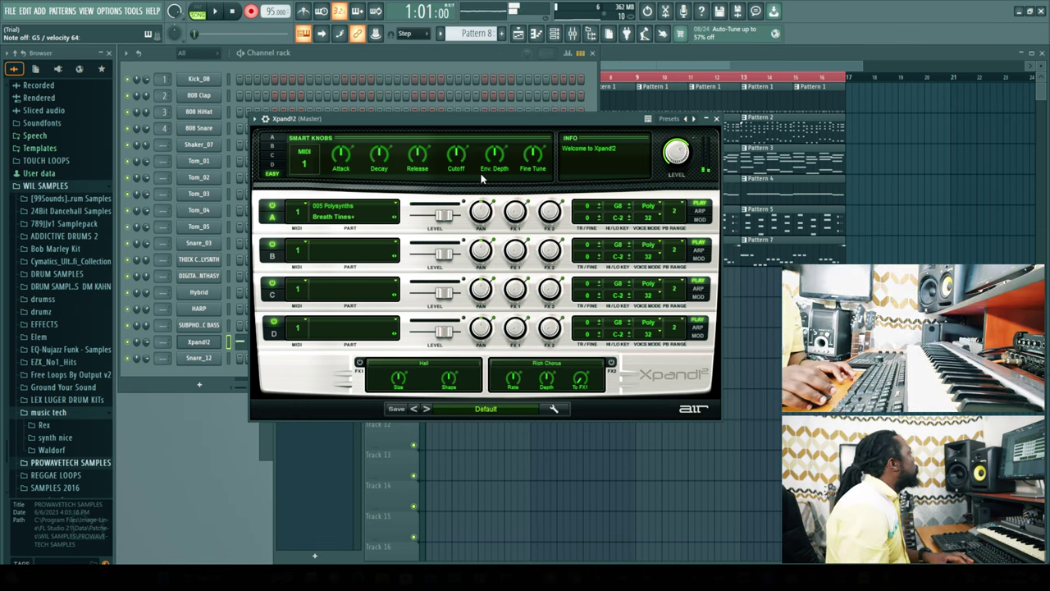
click(619, 86)
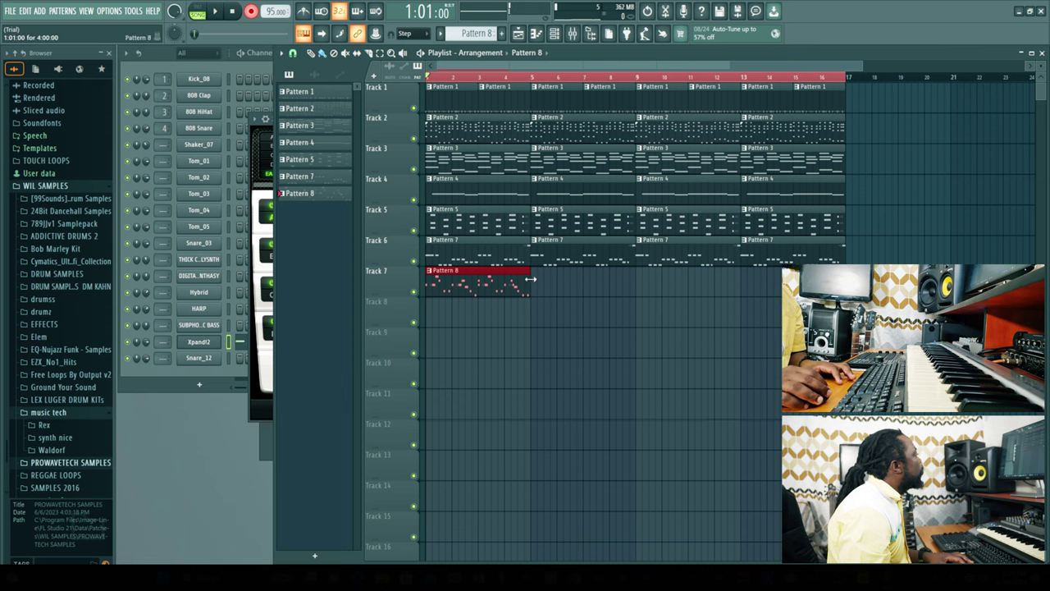
click(616, 287)
key(ctrl+b)
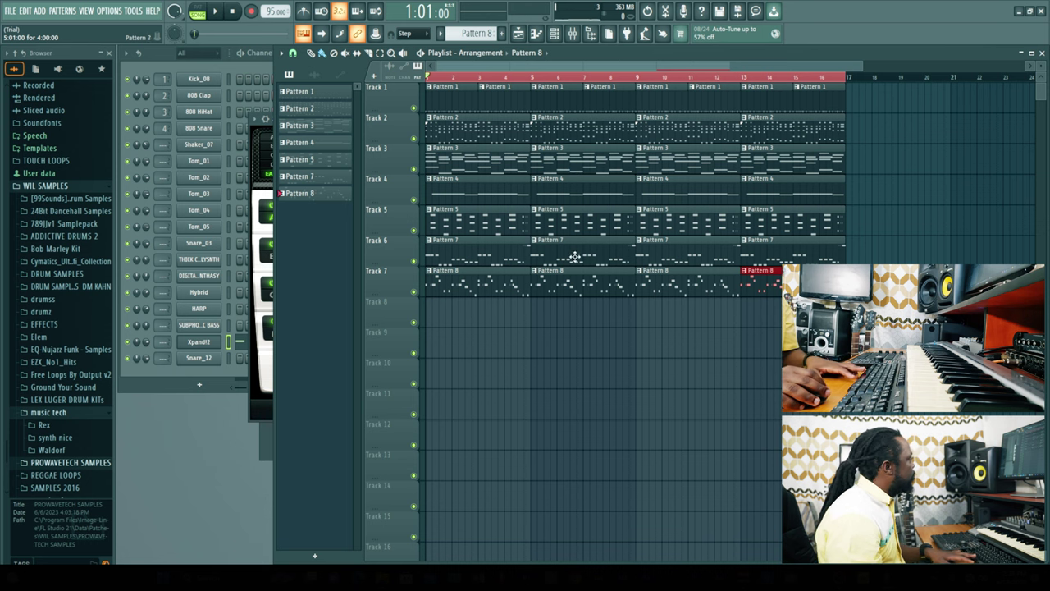
Open Pattern 8's Xpand!2 notes and play the pattern to review the recorded melody
double_click(488, 279)
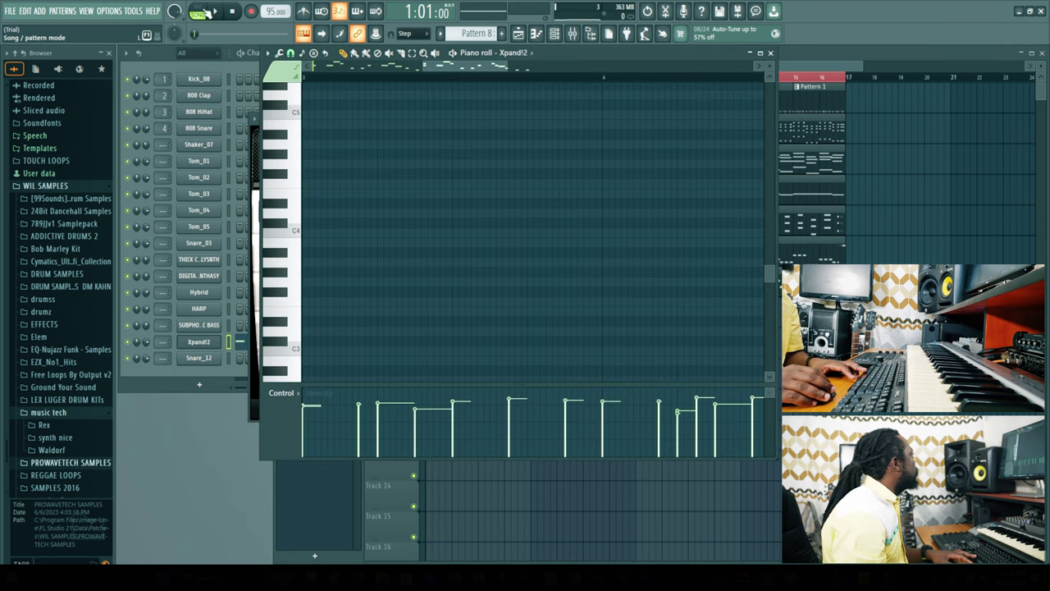
drag(467, 69, 351, 69)
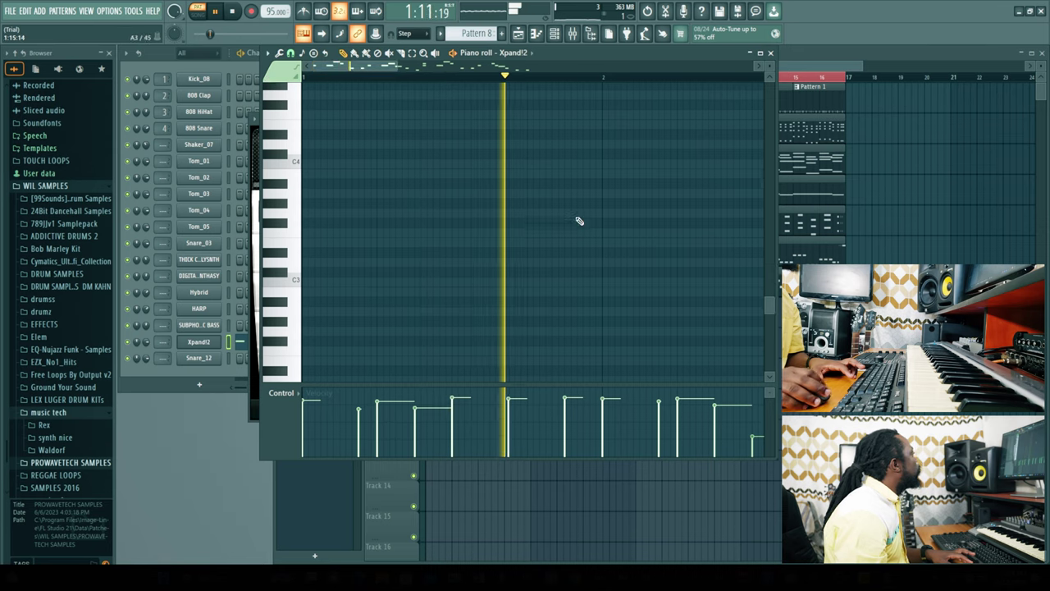
scroll(581, 204, up, 3)
scroll(581, 204, up, 3)
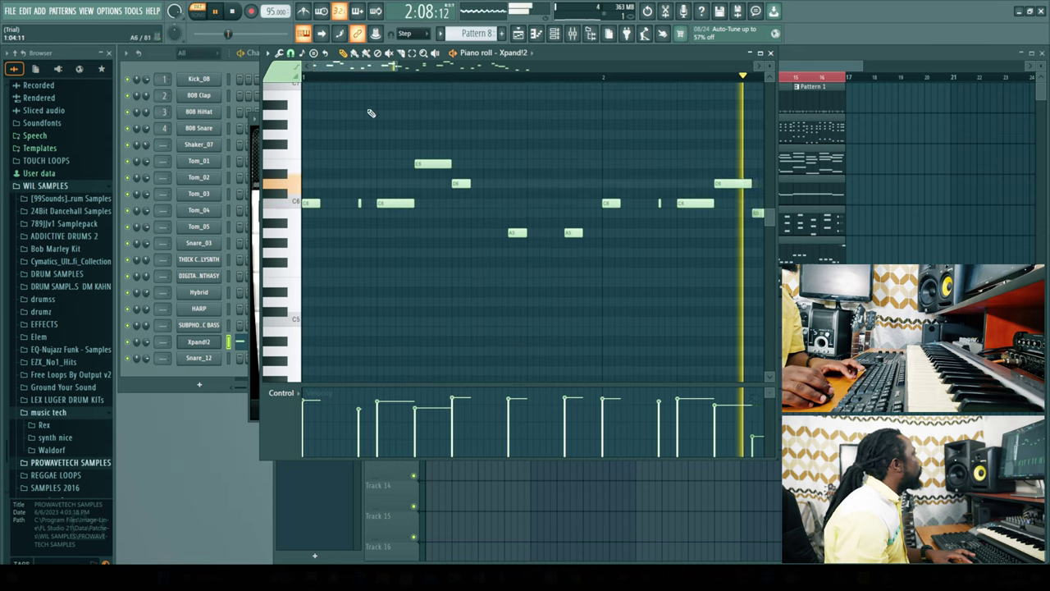
key(space)
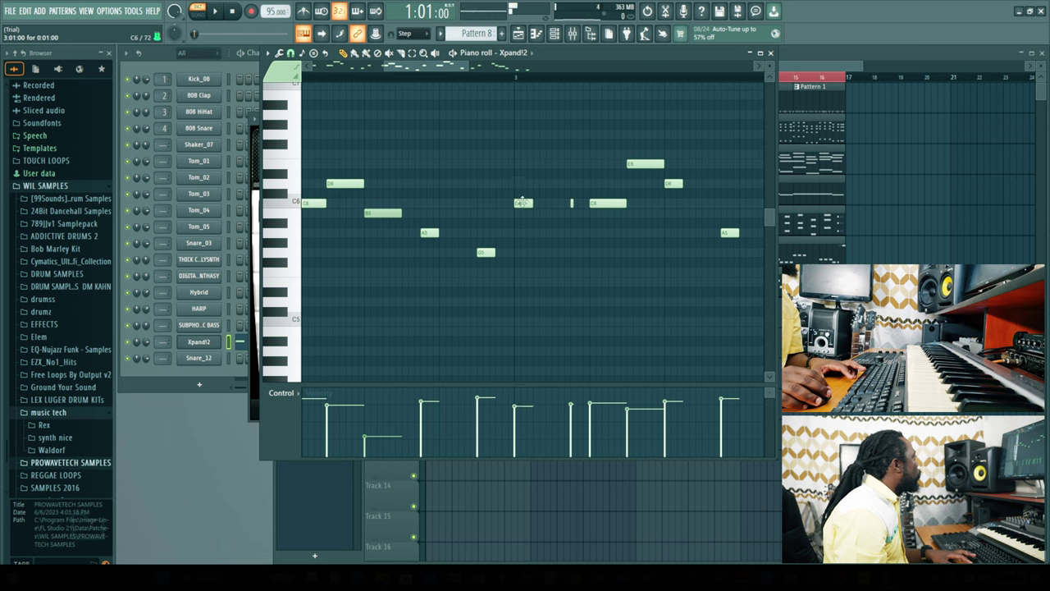
key(space)
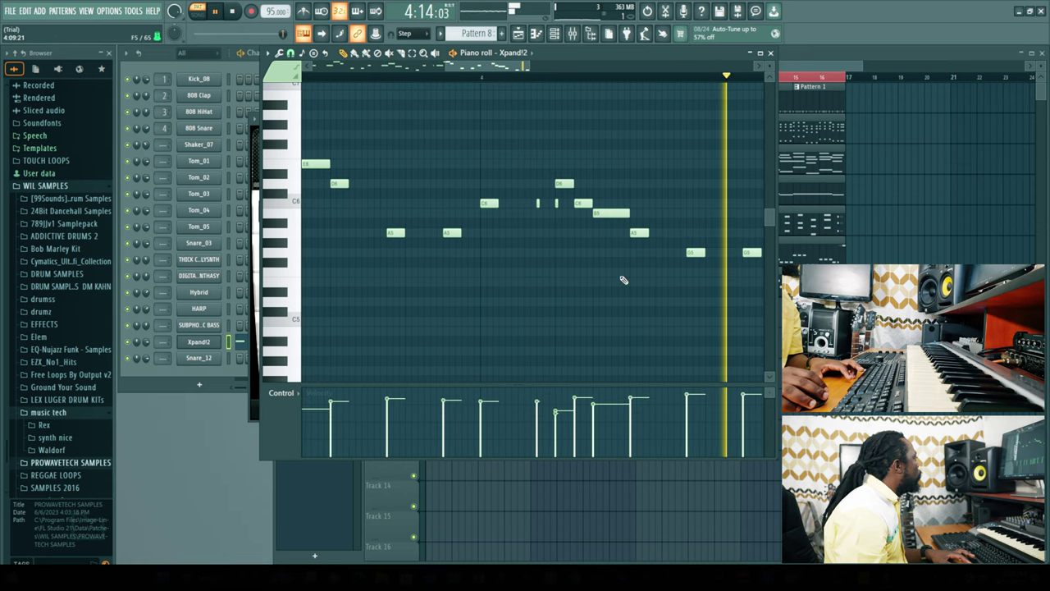
Lower the Xpand!2 channel's volume and play the song to check the balance
drag(149, 341, 149, 361)
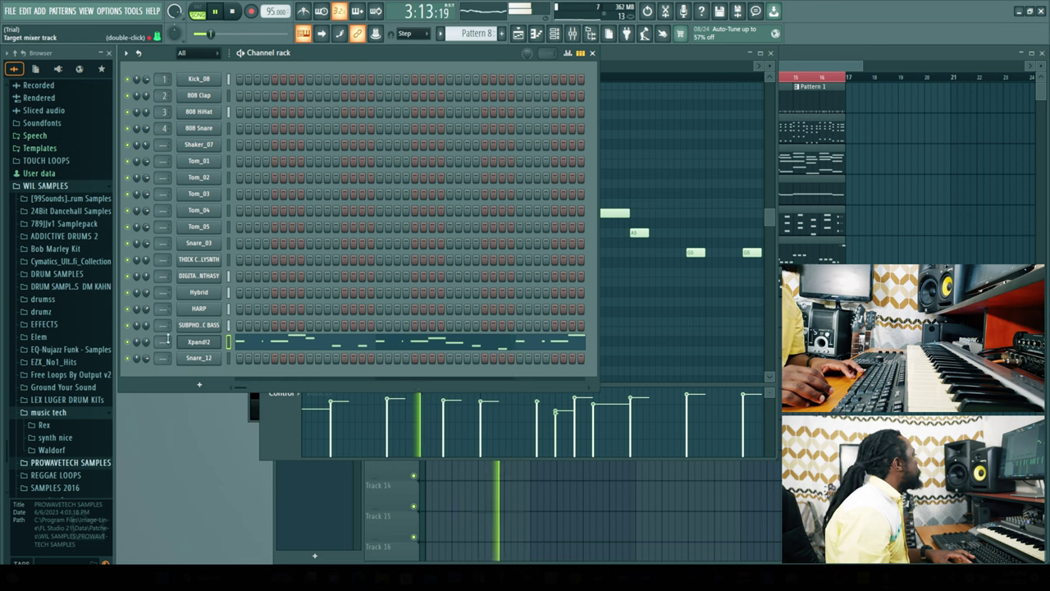
scroll(148, 338, down, 5)
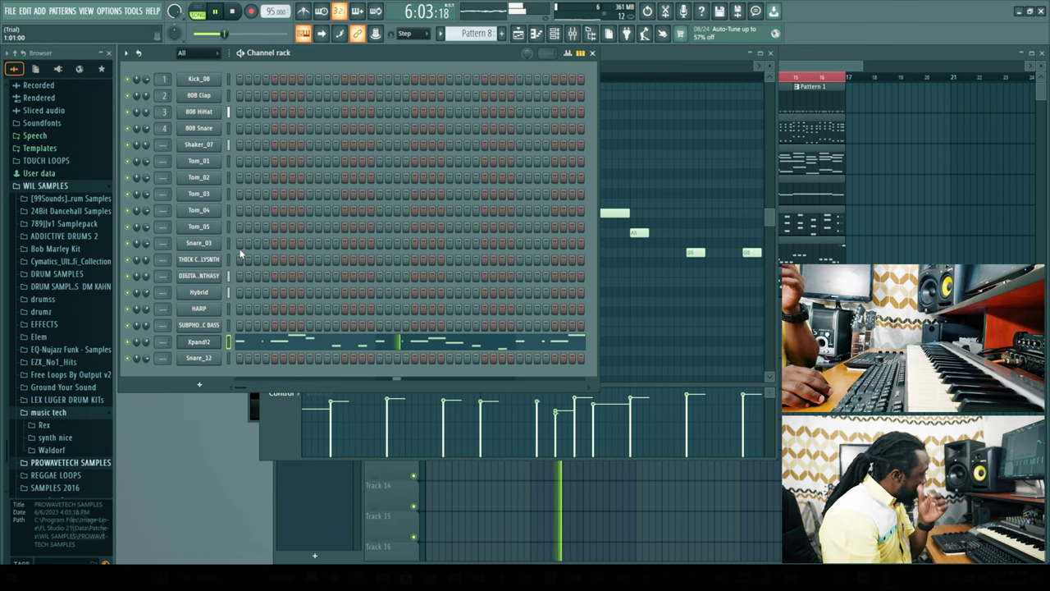
key(space)
Delete the Pattern 1 clip at bar 1 on Track 1 and copy Pattern 1's channel steps
click(522, 36)
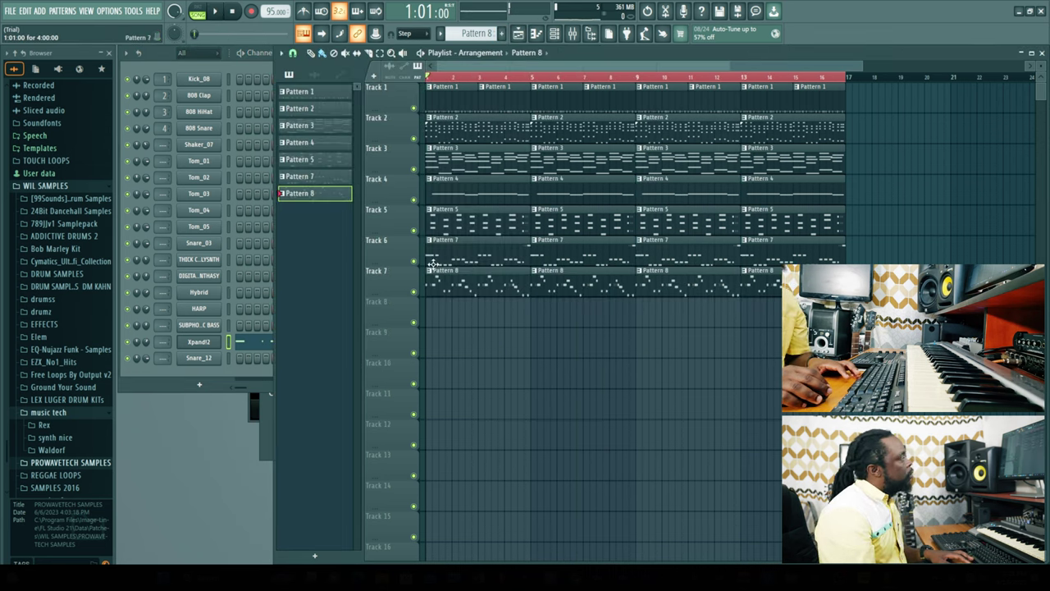
right_click(454, 100)
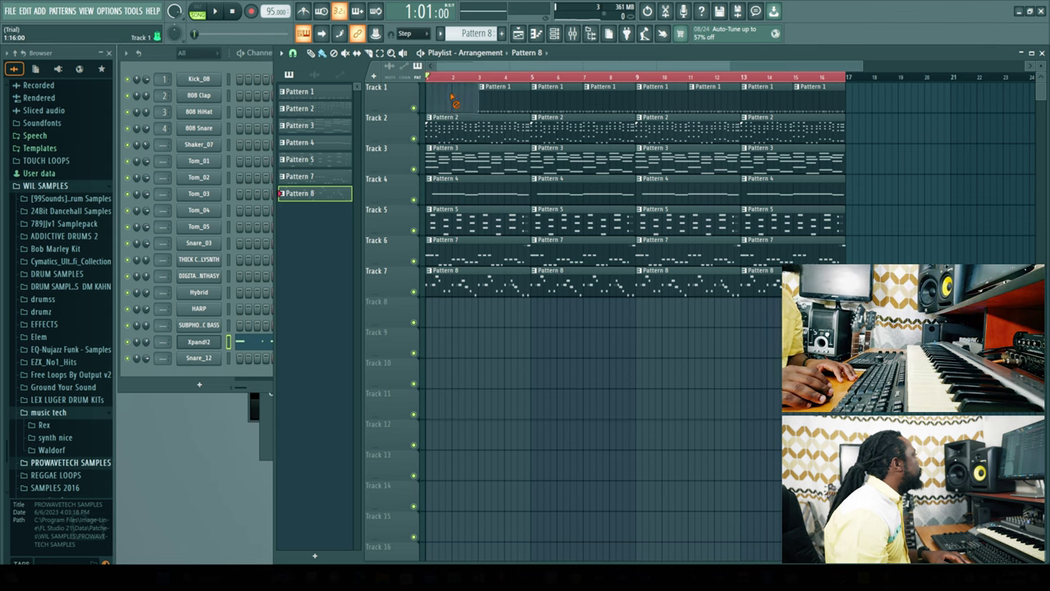
double_click(496, 101)
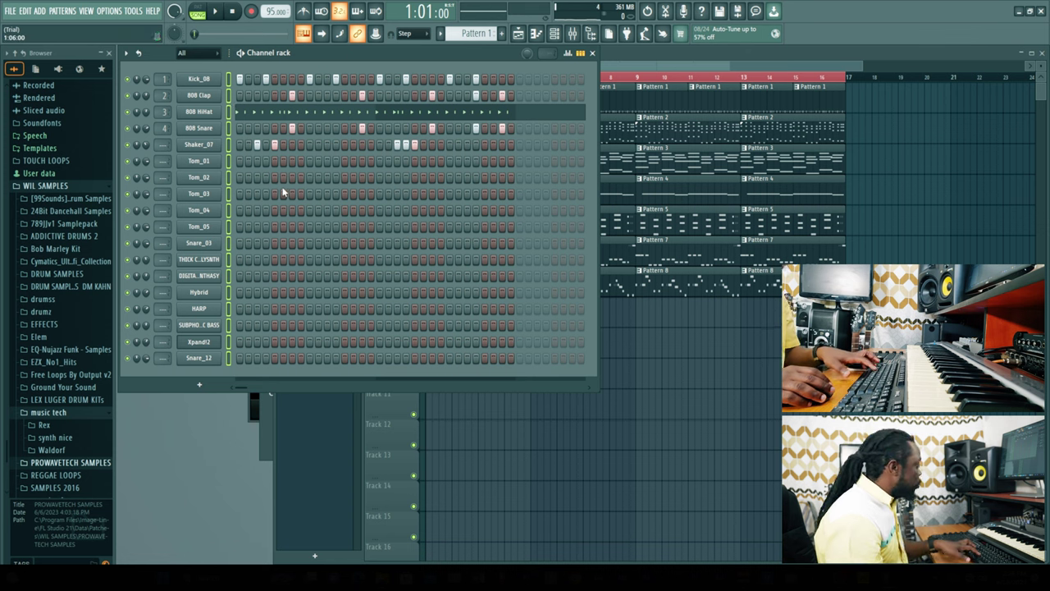
click(518, 34)
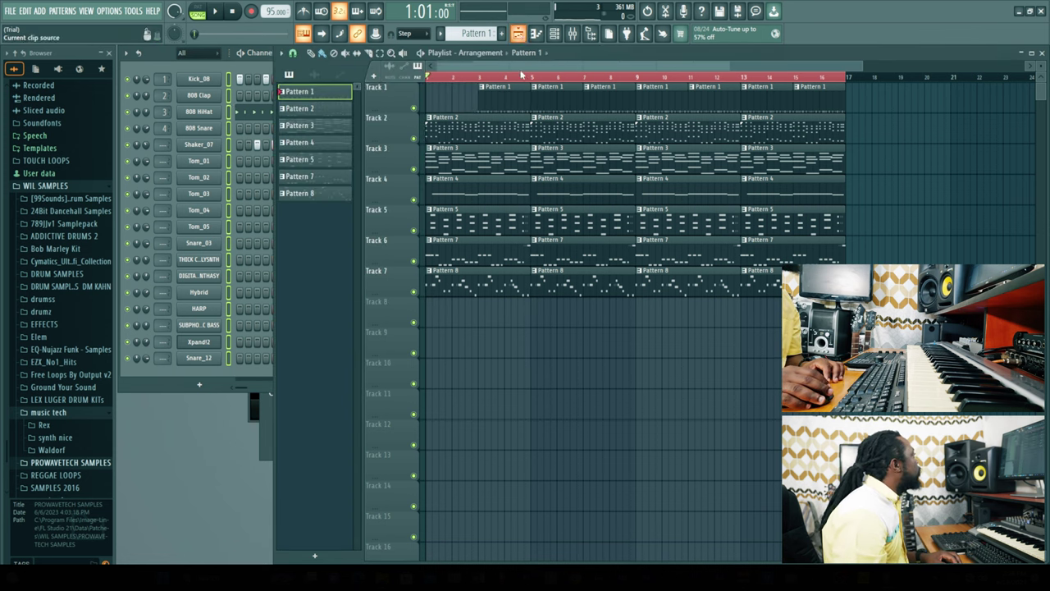
Insert an empty track below Track 1 and paste the copied drum steps, without the kick, into a new Pattern 9
right_click(417, 129)
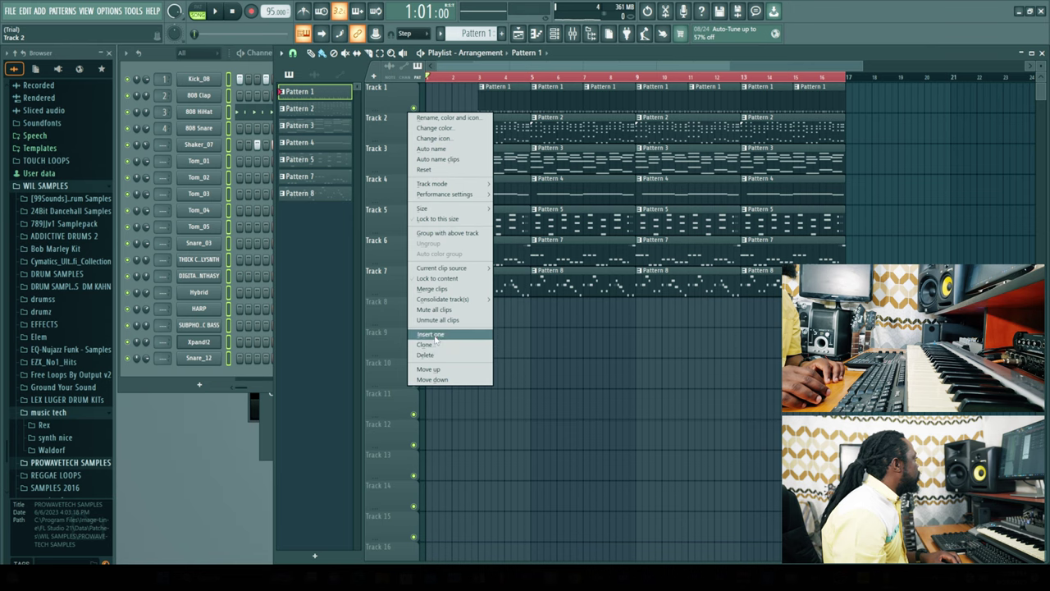
click(435, 337)
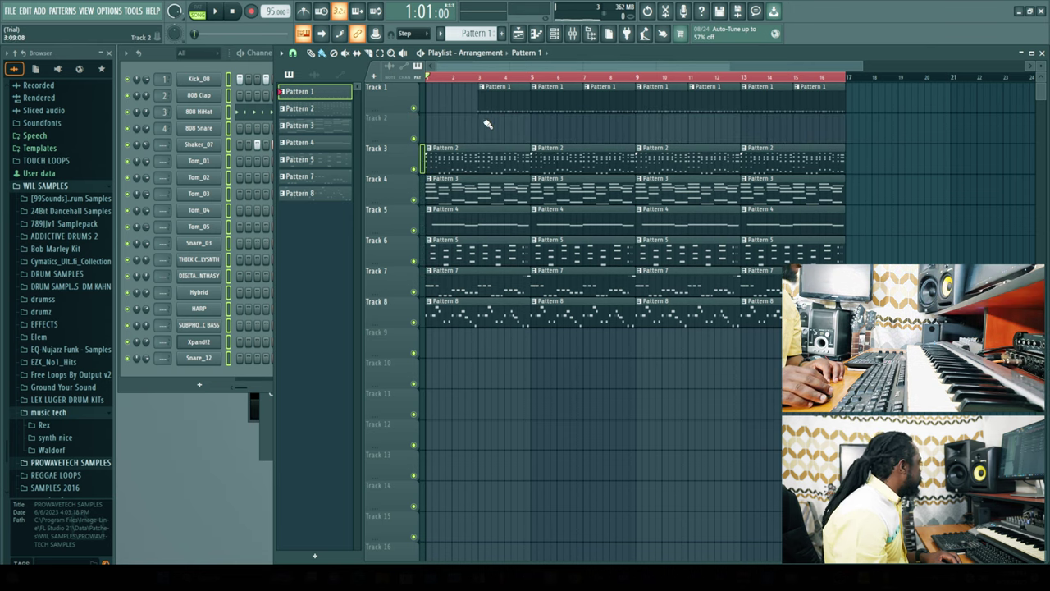
click(325, 195)
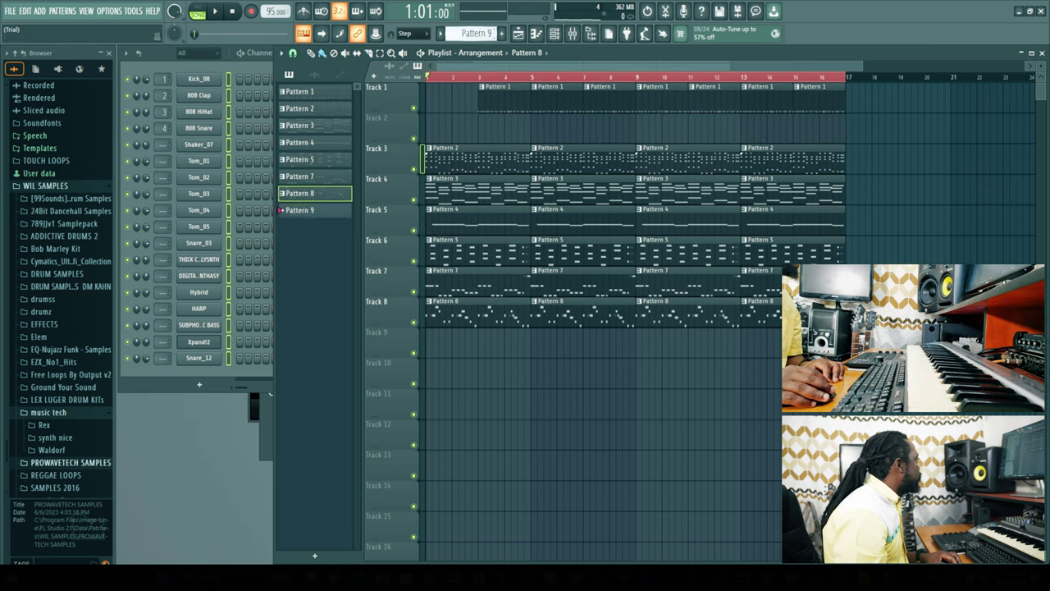
click(230, 61)
key(ctrl+v)
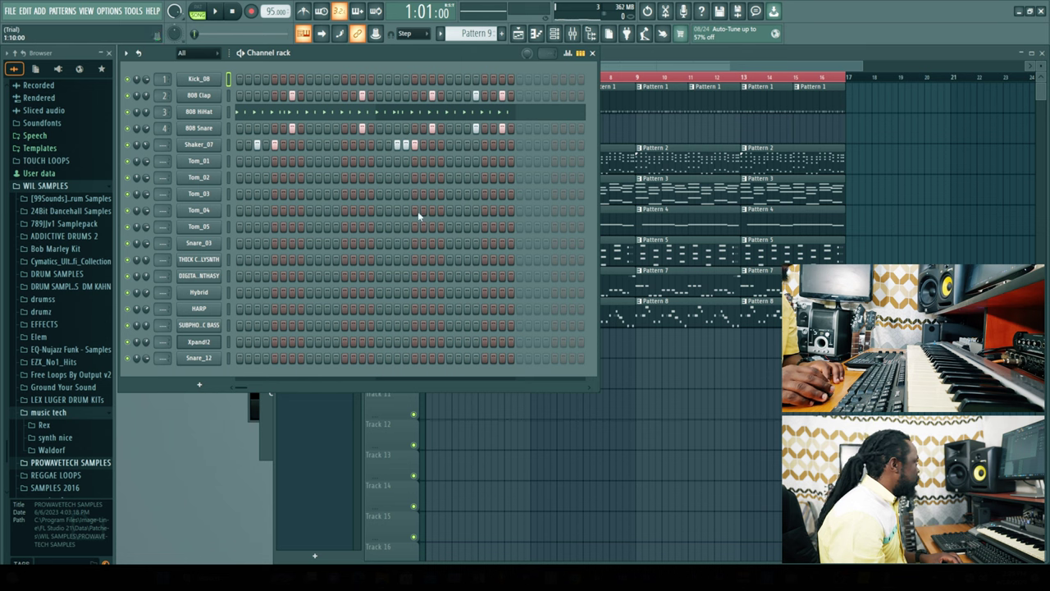
Place Pattern 9 on Track 2 at bars 1 and 3, and delete the Pattern 1 clip at bar 3
click(517, 33)
key(space)
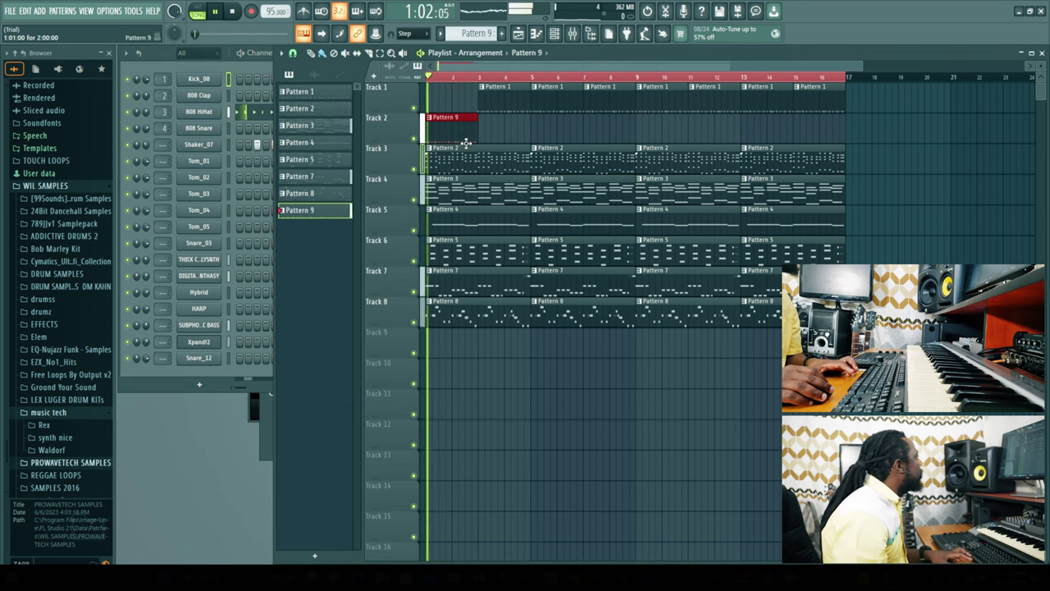
right_click(504, 105)
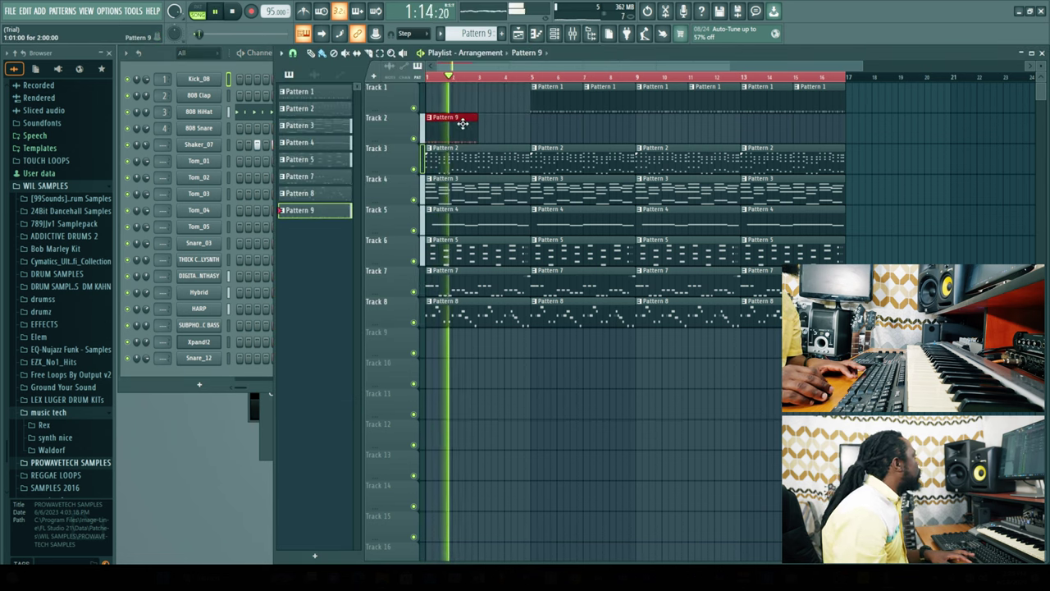
click(487, 132)
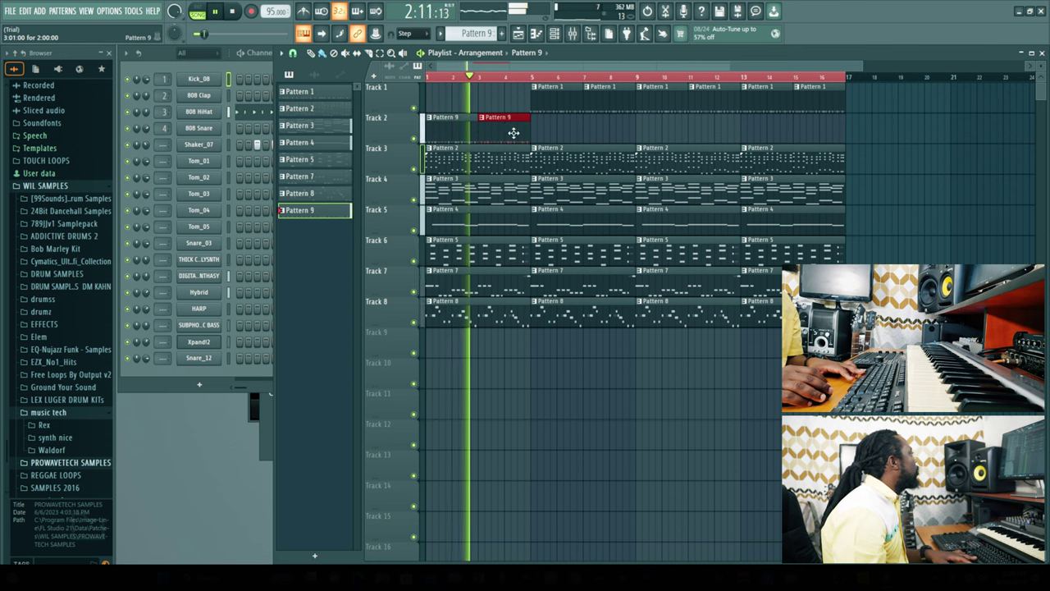
Trim the first Pattern 7 clip on Track 7 to start at bar 3 and play the intro
key(space)
key(space)
key(space)
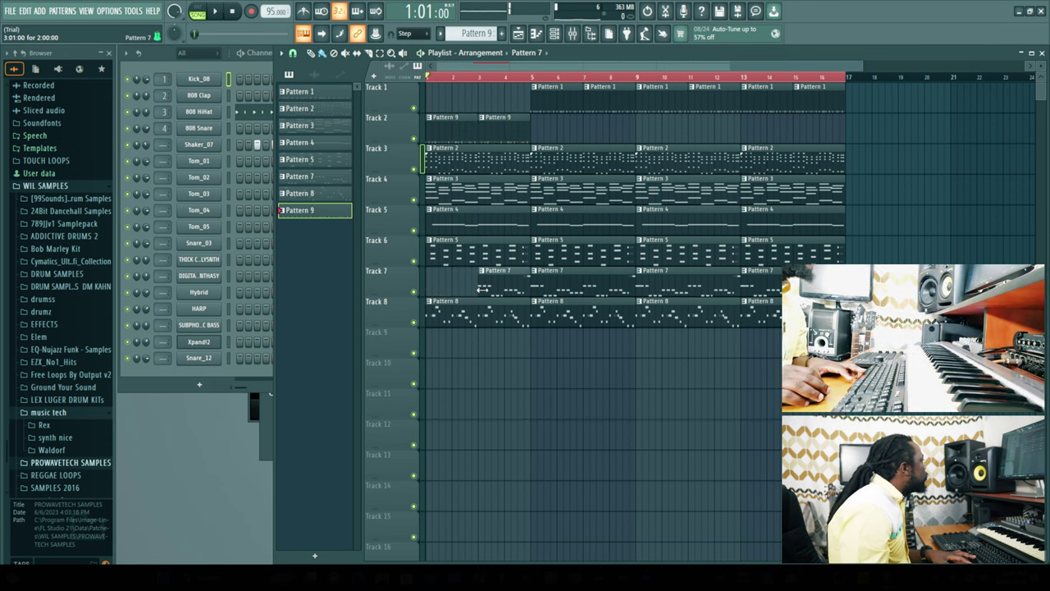
key(space)
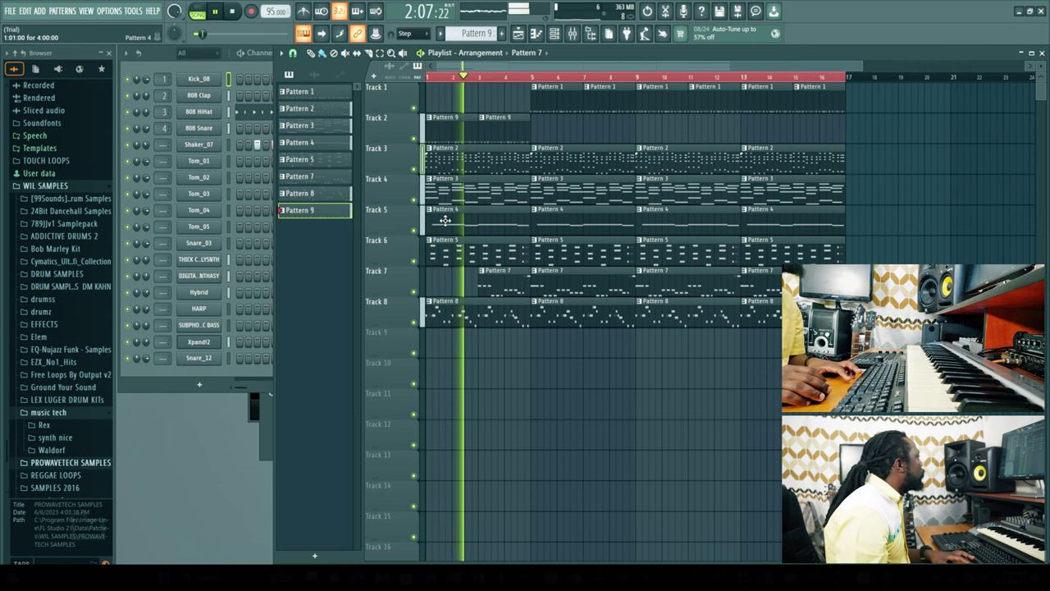
Remove the first Pattern 8 clip from Track 8 and shorten the second Pattern 9 clip to end about midway through bar 4
key(space)
key(space)
drag(429, 315, 481, 313)
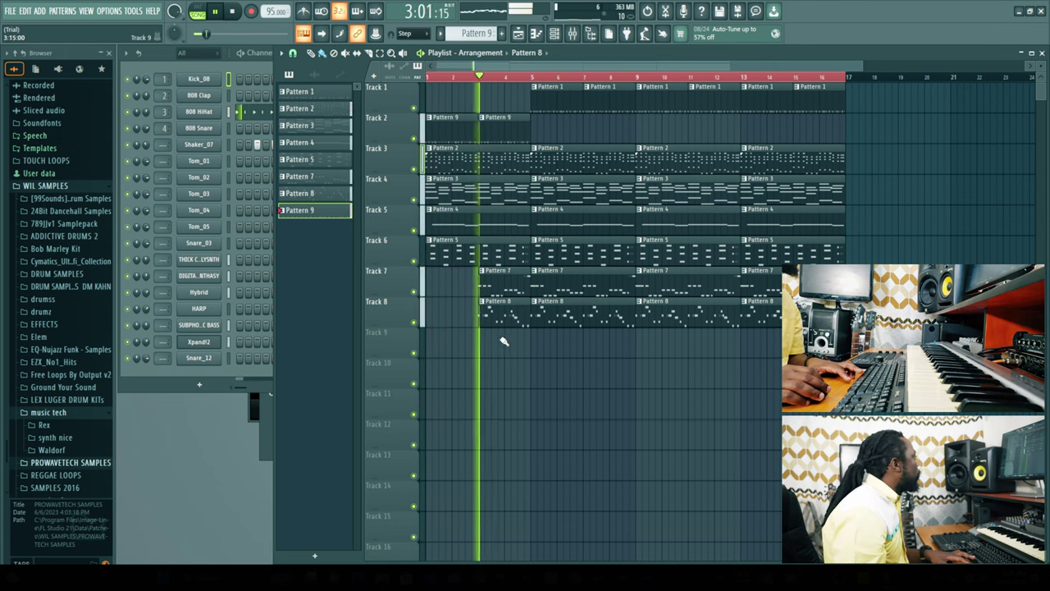
right_click(497, 313)
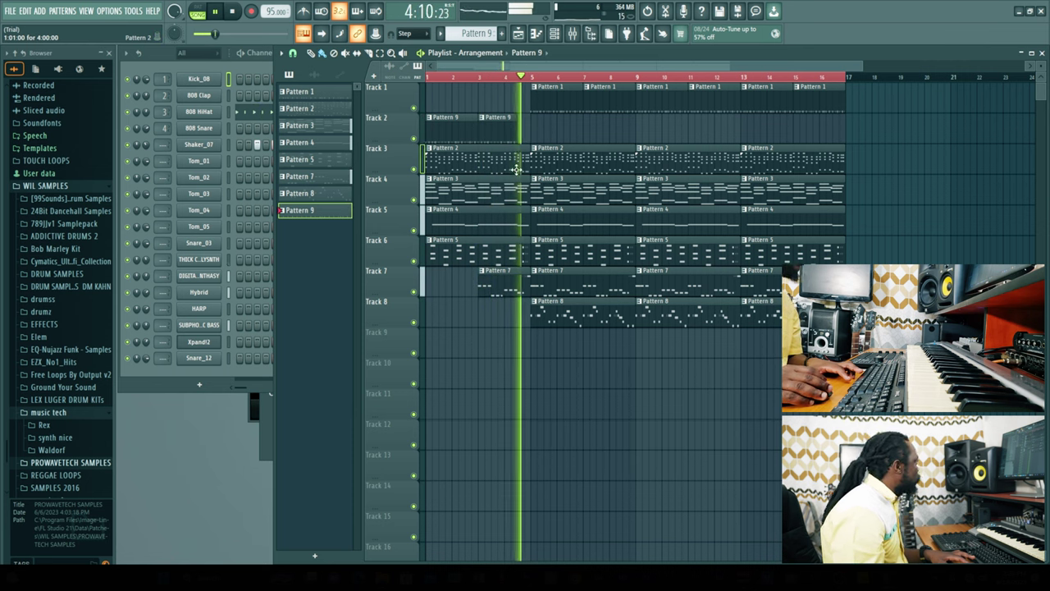
key(space)
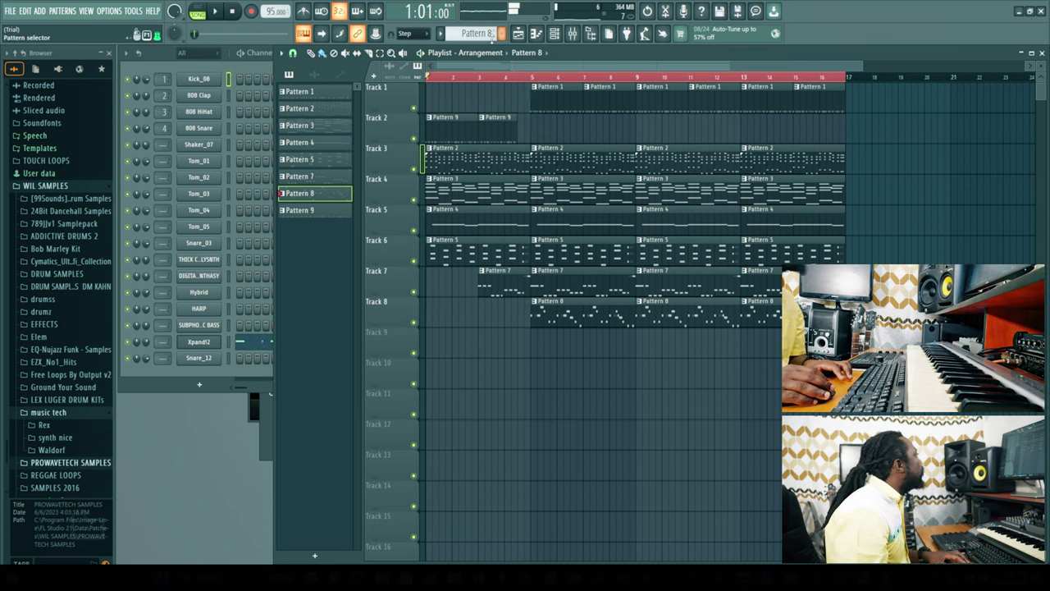
Program a tom fill in Pattern 10 with Tom_02 on steps 1–3, Tom_03 on steps 5–7 and Tom_04 on steps 9 and 12
click(323, 211)
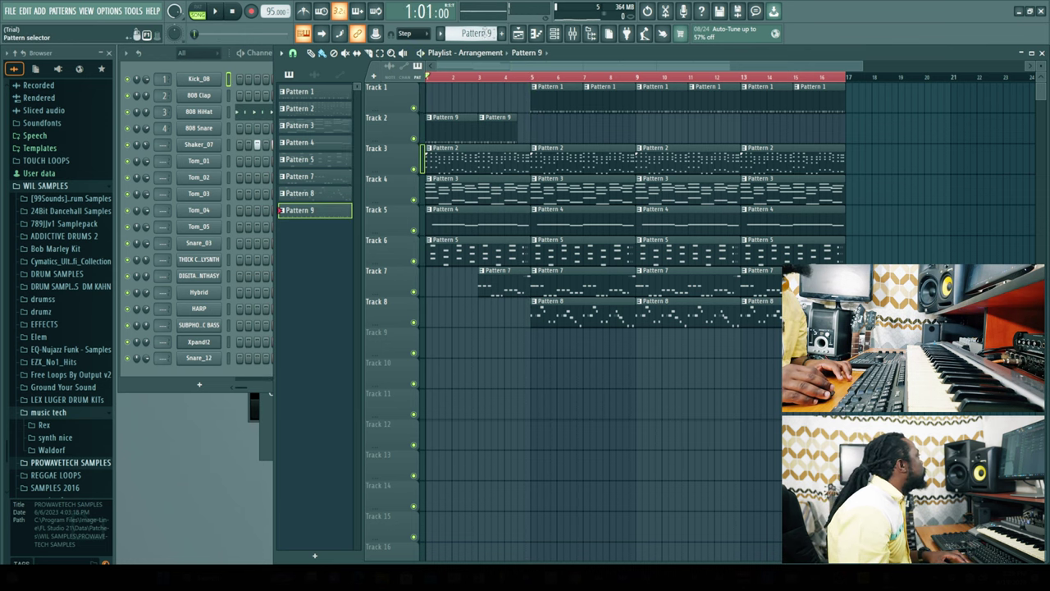
click(511, 345)
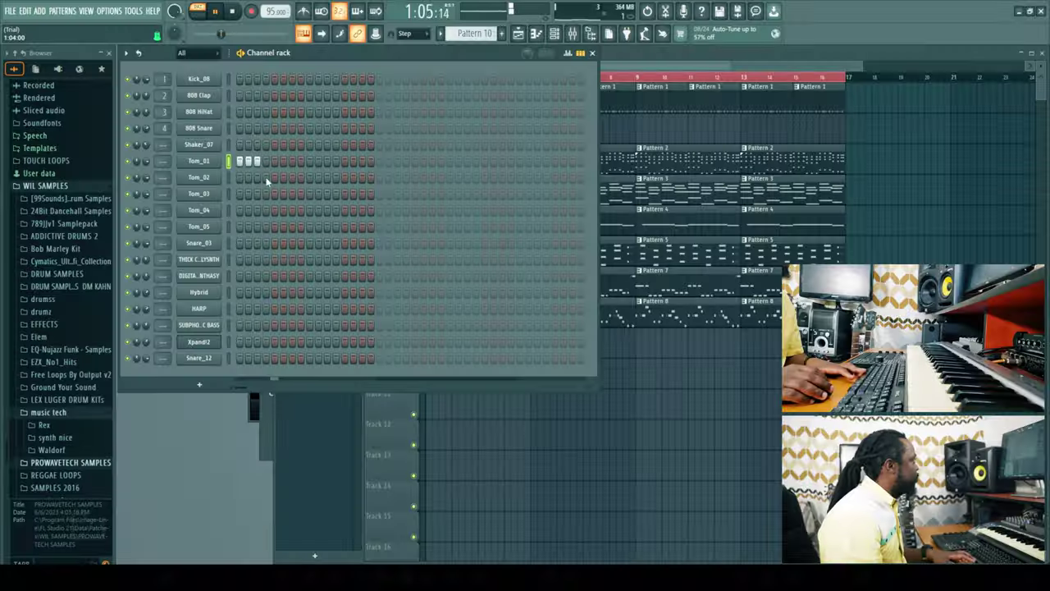
key(space)
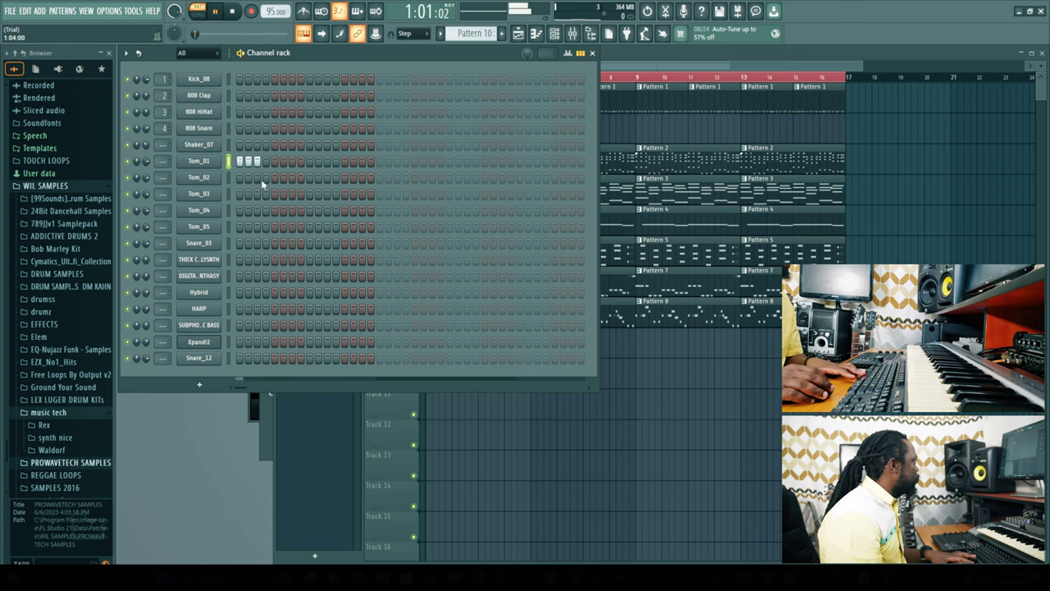
drag(242, 161, 258, 162)
click(235, 176)
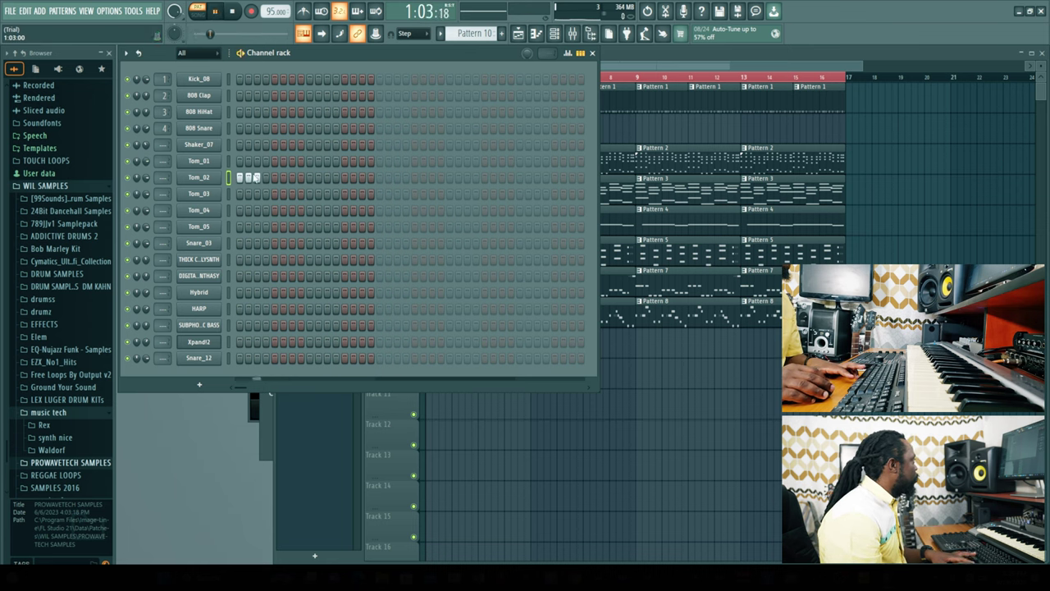
drag(274, 193, 292, 194)
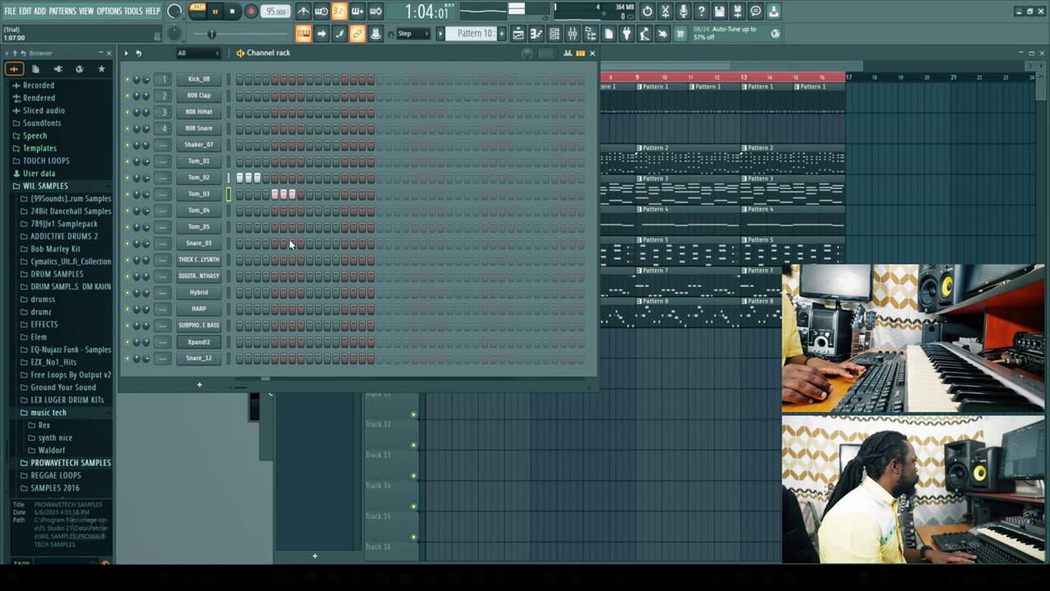
click(310, 212)
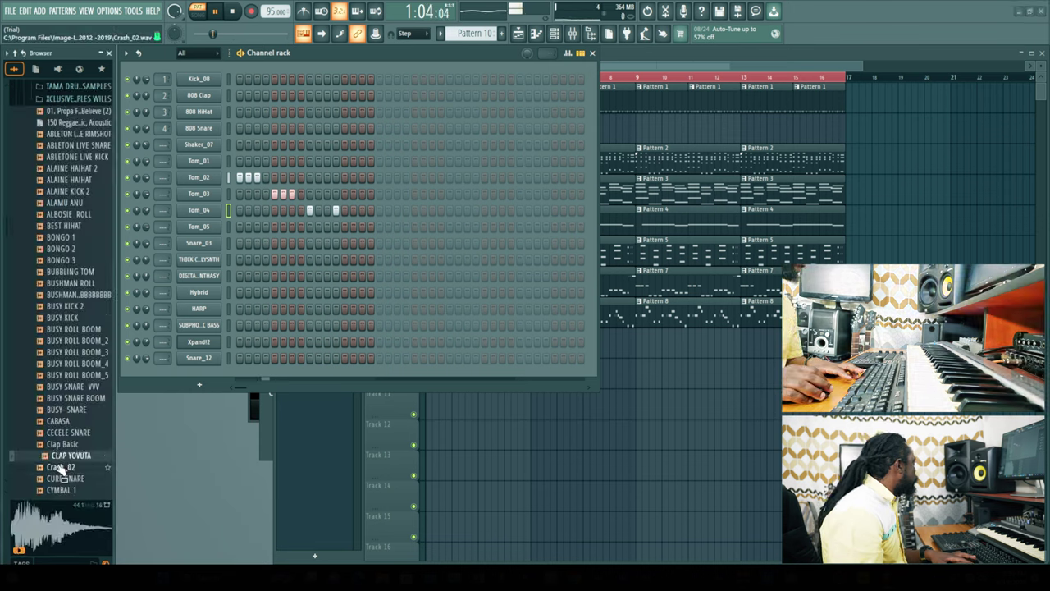
Add the Crash_02 sample as a new channel and place Pattern 10 on Track 9 at bar 4
drag(66, 478, 201, 381)
click(362, 375)
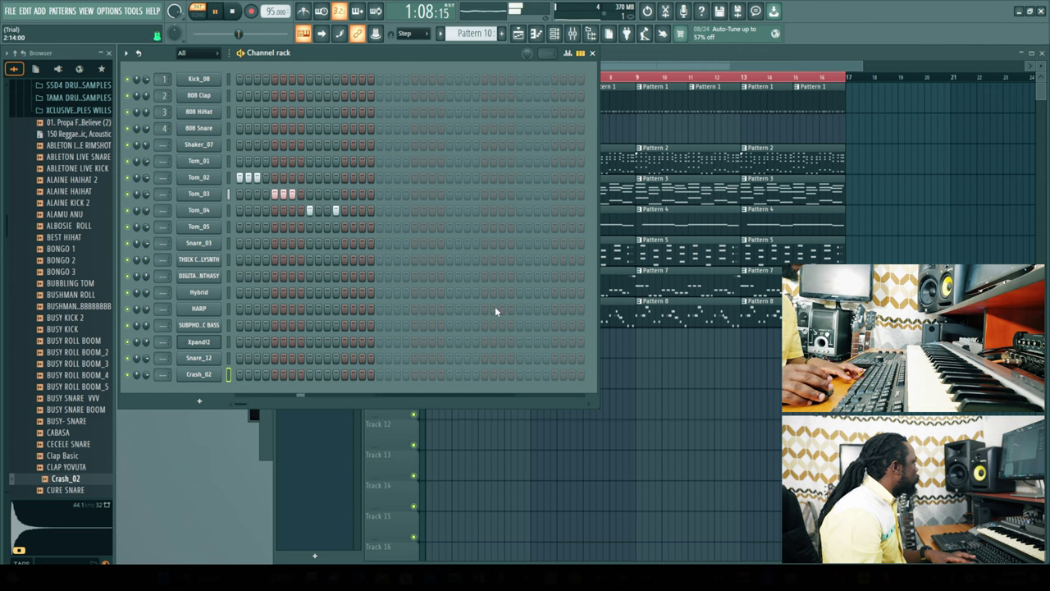
click(633, 57)
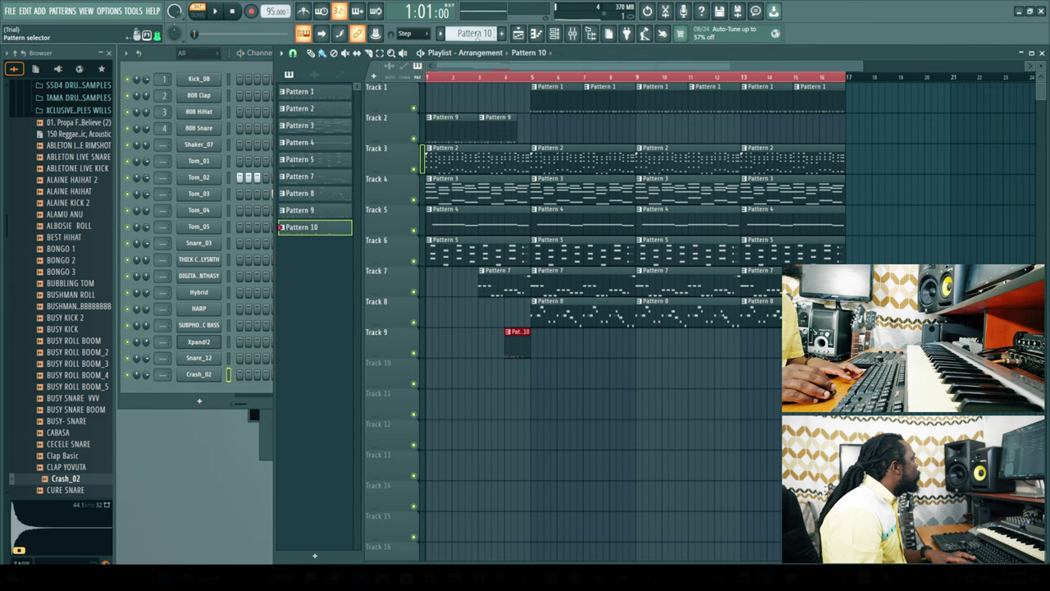
Put a Crash_02 hit on step 1 of the new Pattern 11 and give the sample a quick fade-out
click(239, 376)
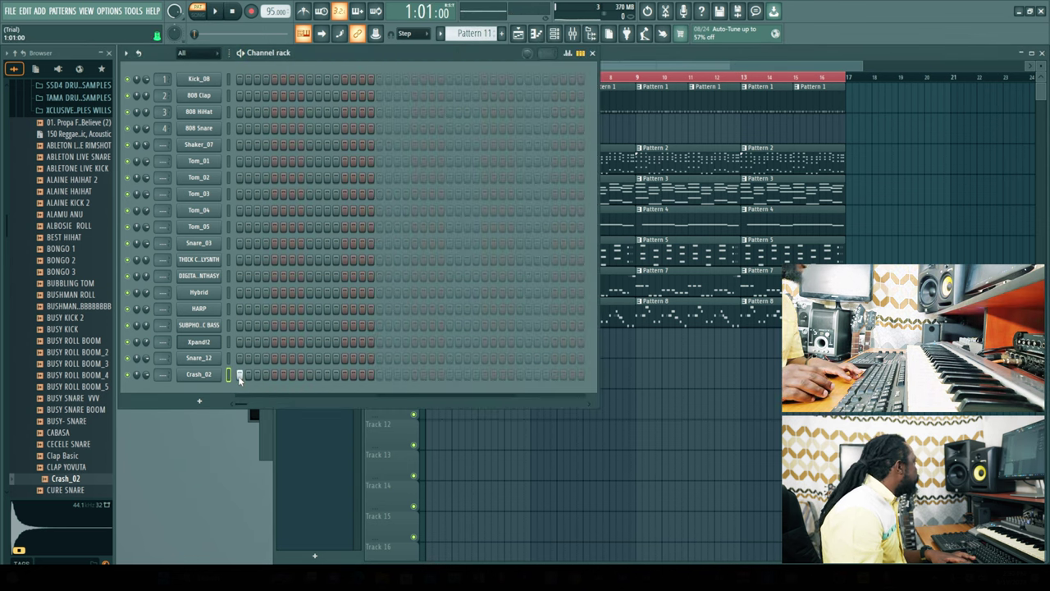
click(196, 375)
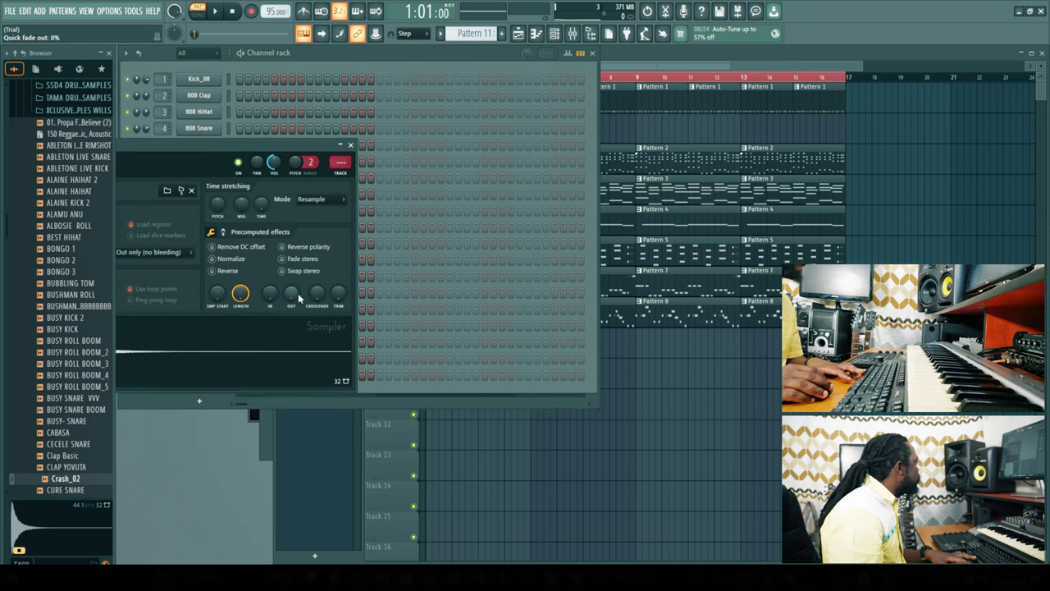
drag(299, 297, 300, 261)
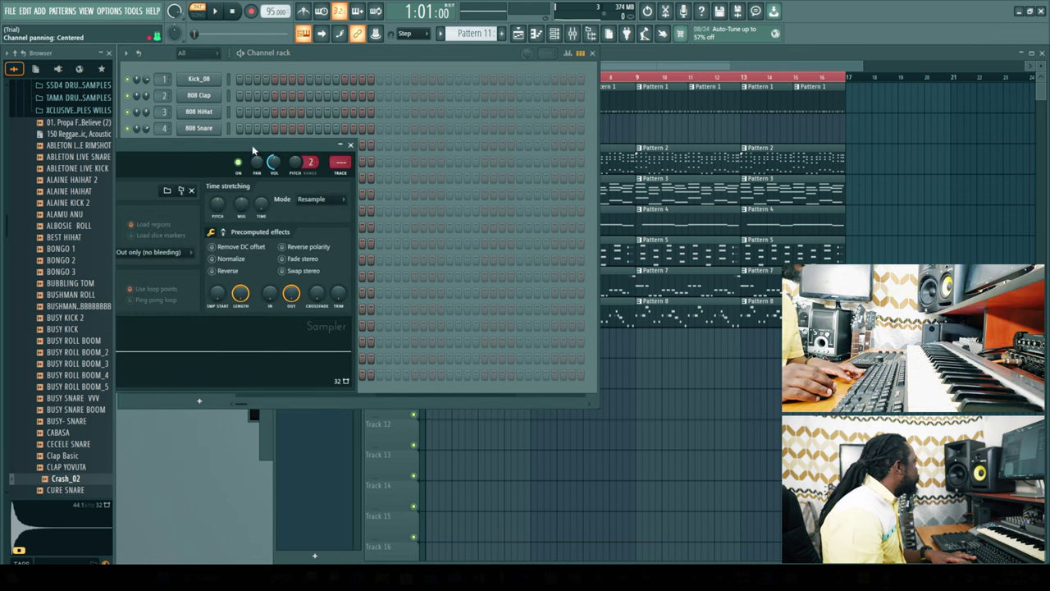
drag(253, 150, 543, 117)
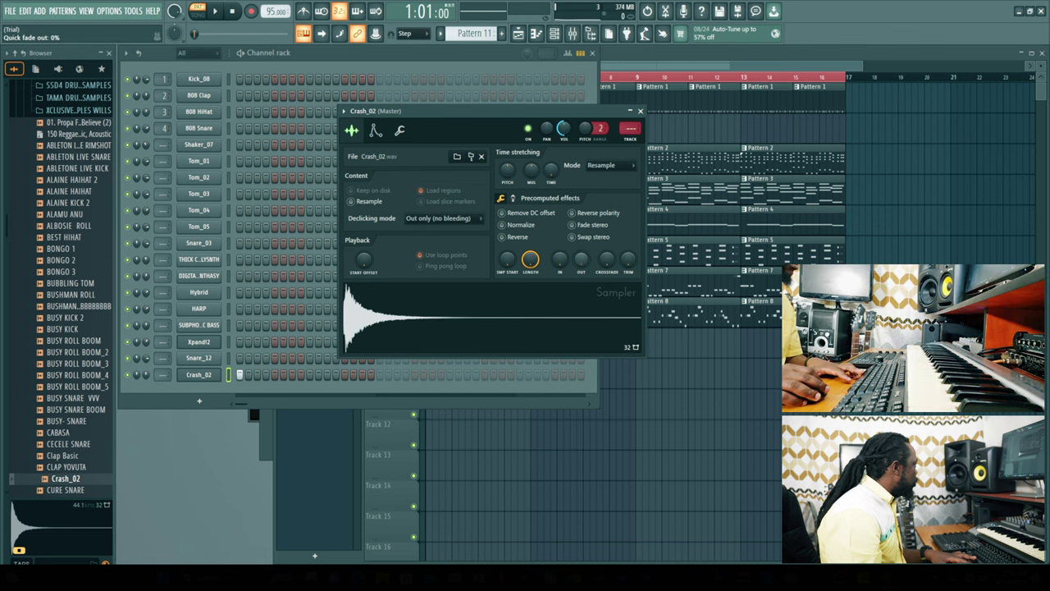
drag(581, 259, 581, 229)
click(375, 331)
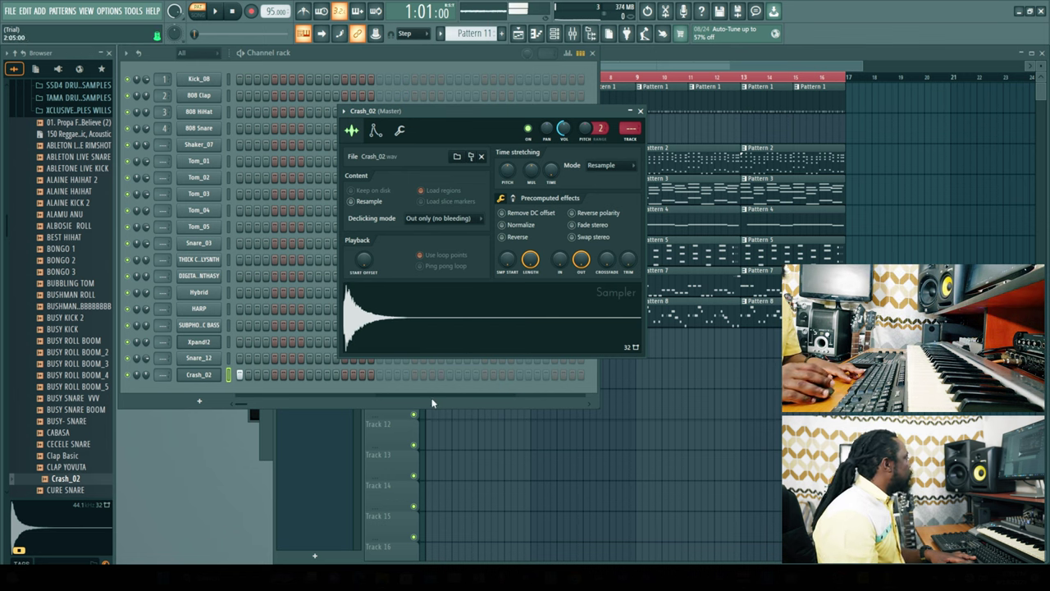
click(182, 401)
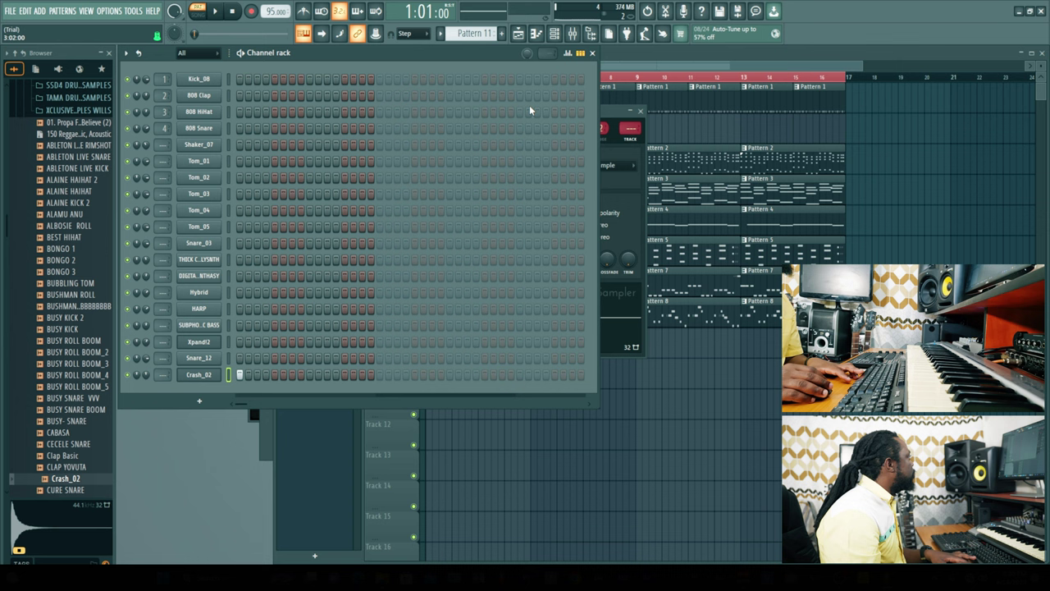
click(606, 122)
click(641, 111)
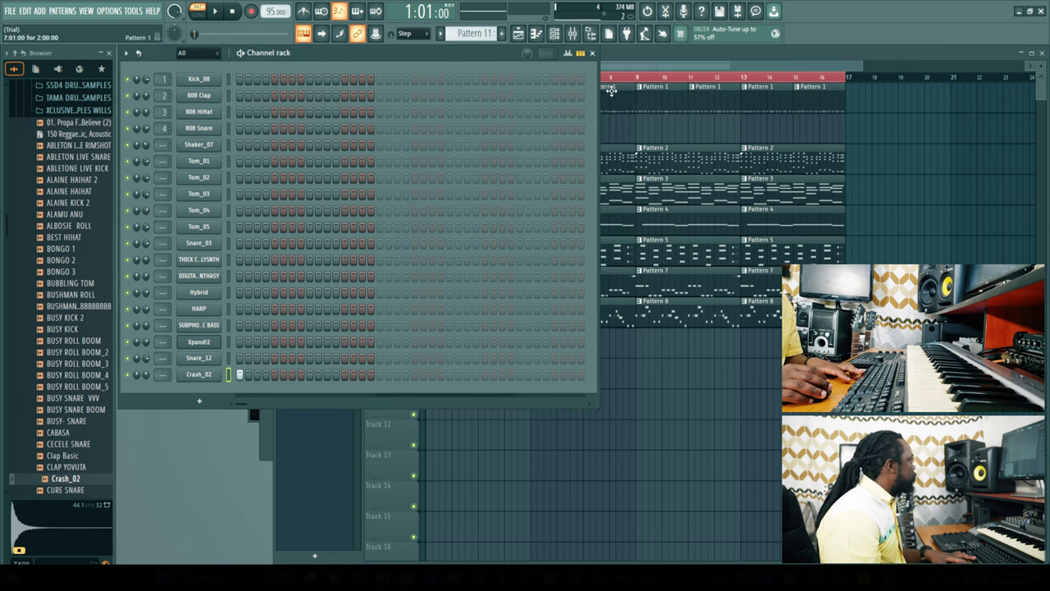
Place Pattern 11 on Track 10 at bar 5 and play the transition from within bar 3
click(520, 35)
key(space)
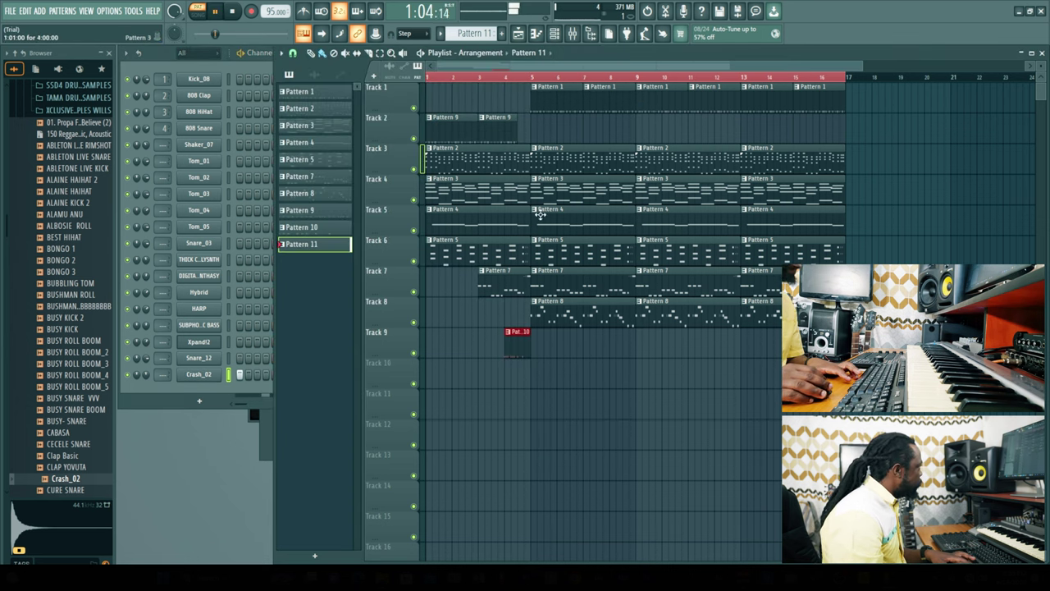
click(497, 79)
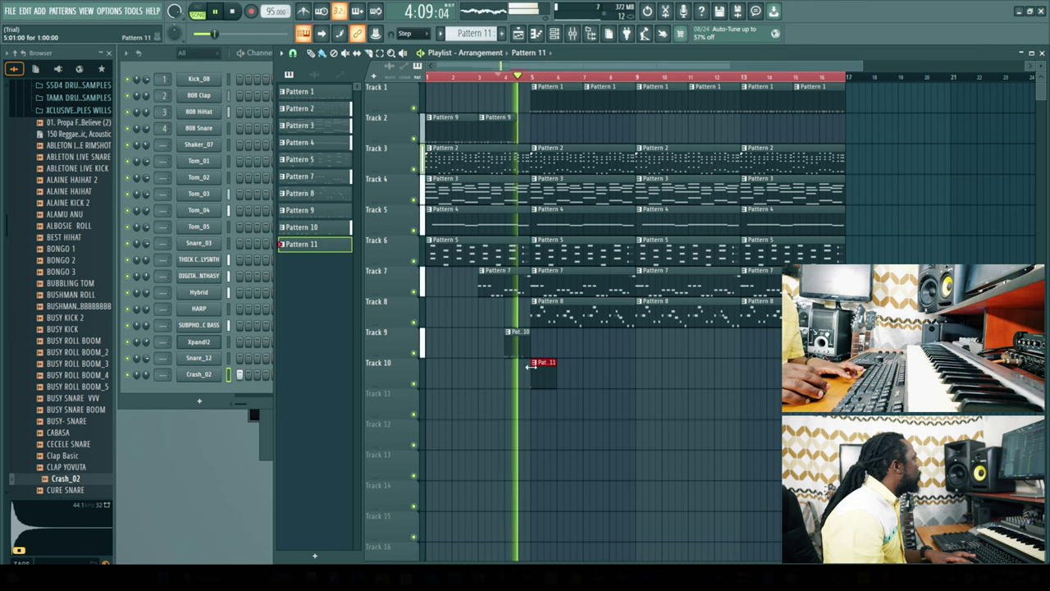
key(space)
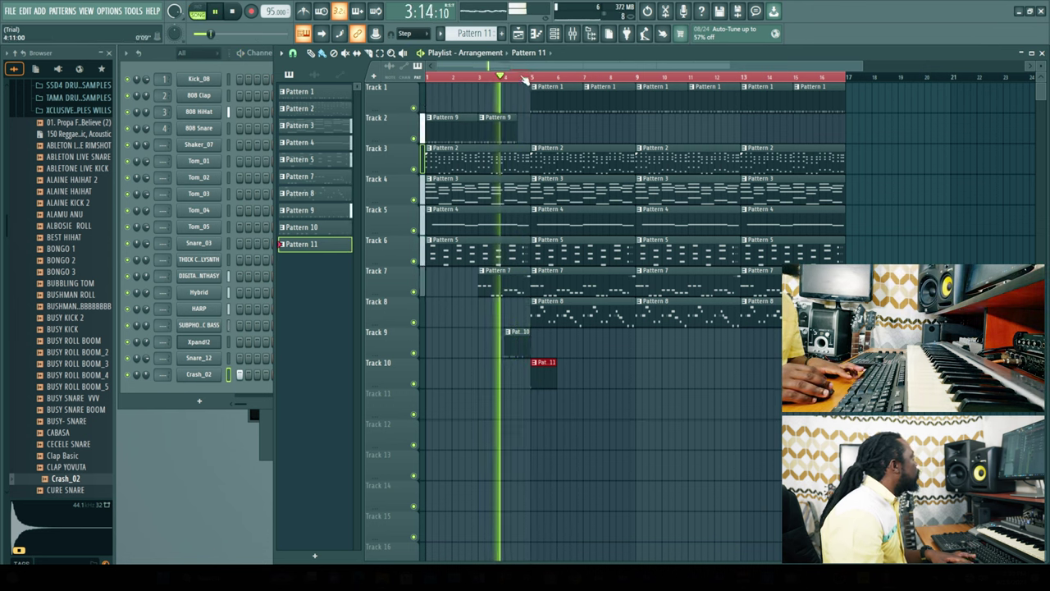
Add 808 Snare hits on steps 14, 15 and 16 of Pattern 10 while the pattern loops
click(252, 69)
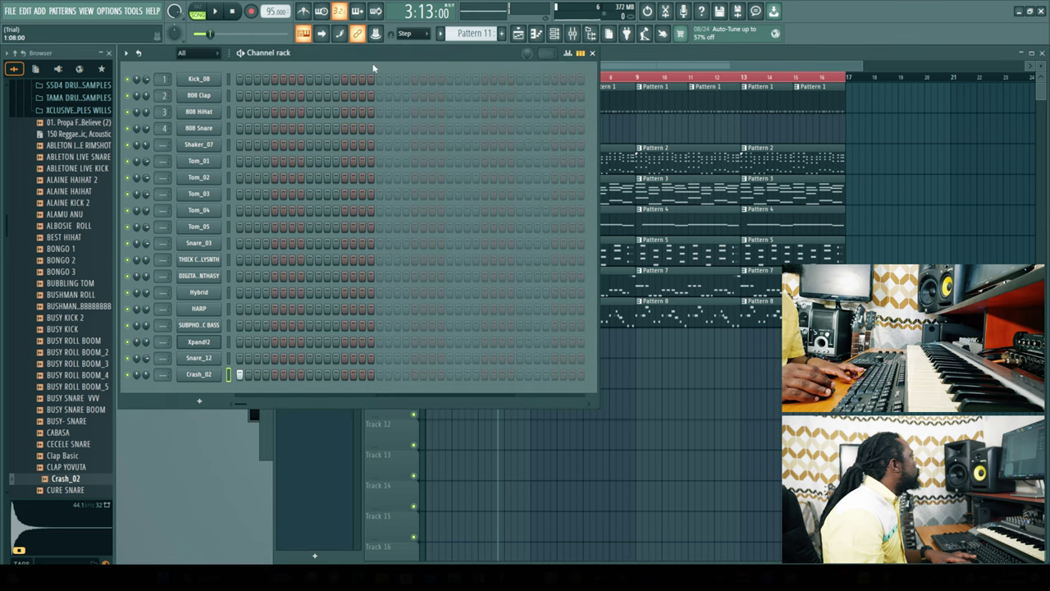
click(519, 37)
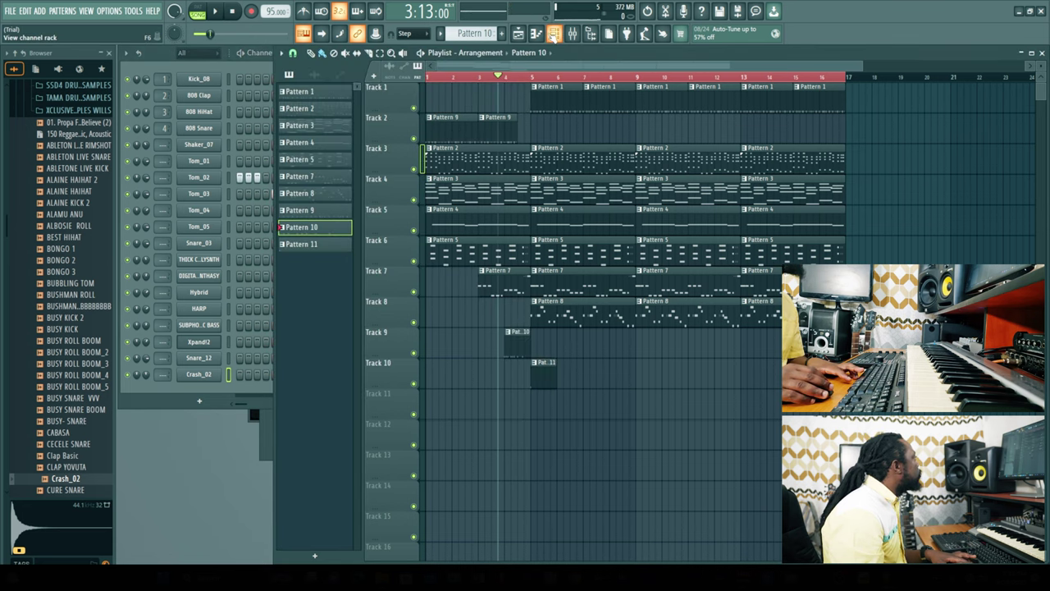
click(553, 35)
key(space)
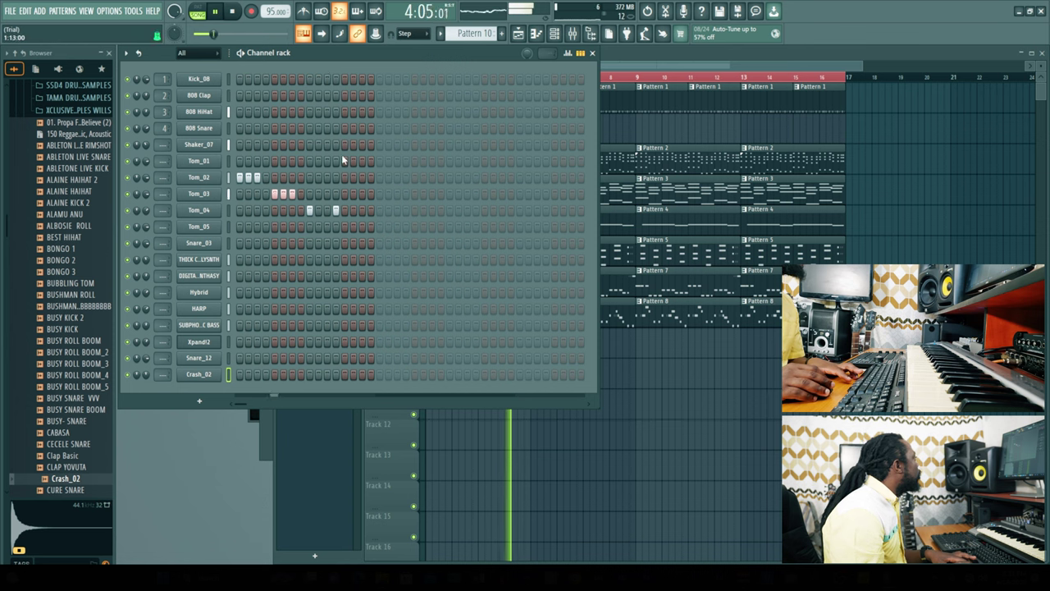
click(345, 128)
click(362, 128)
key(l)
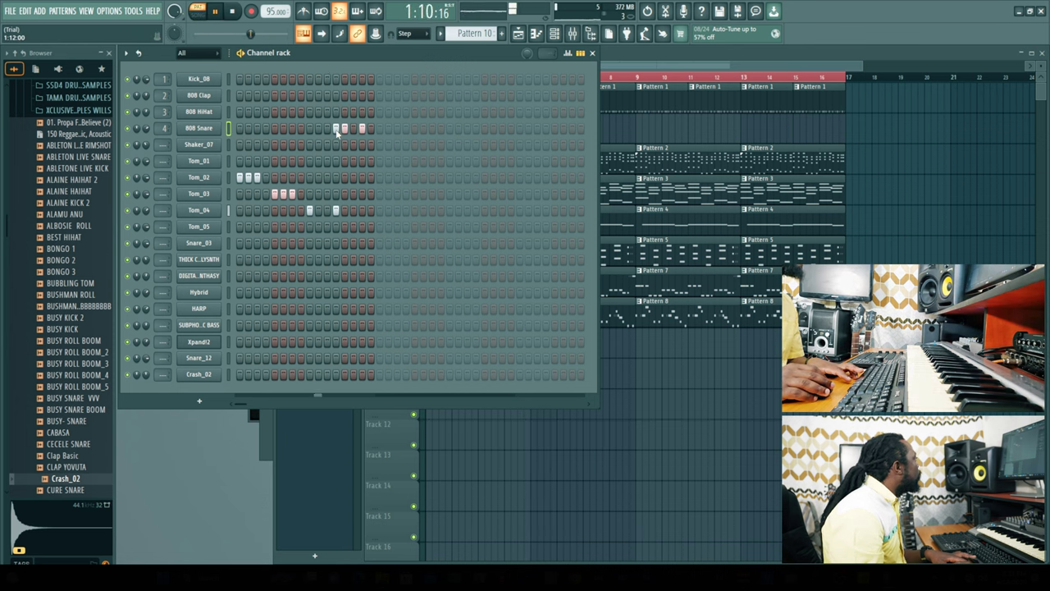
click(352, 128)
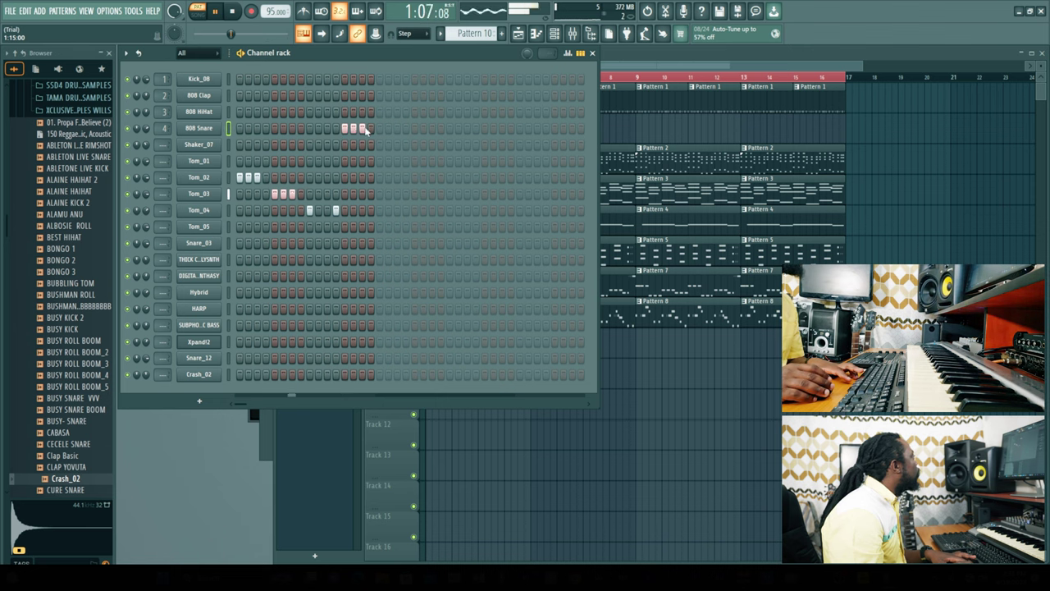
click(346, 128)
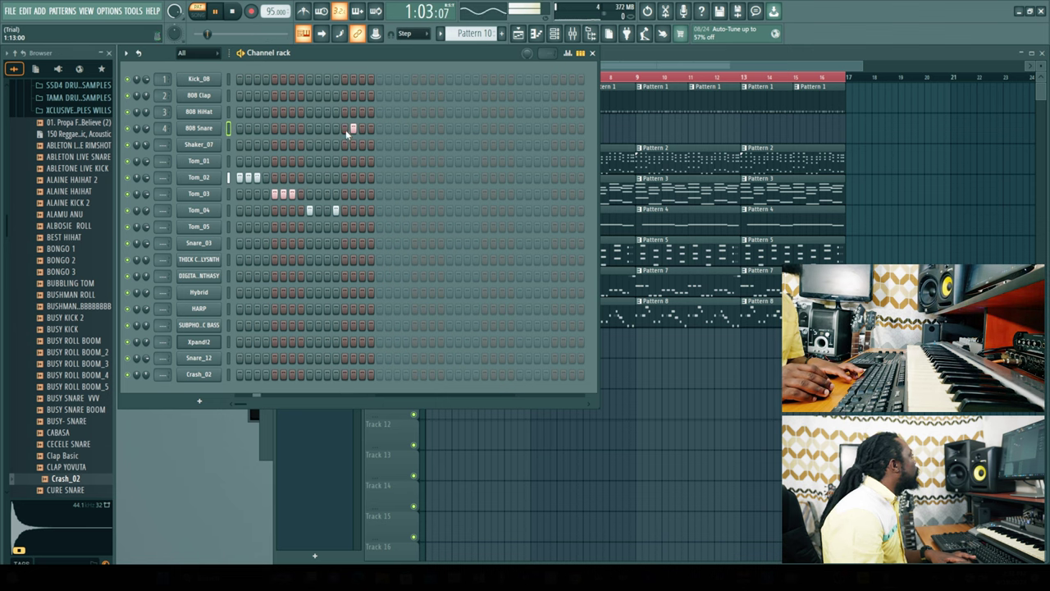
click(362, 128)
click(370, 128)
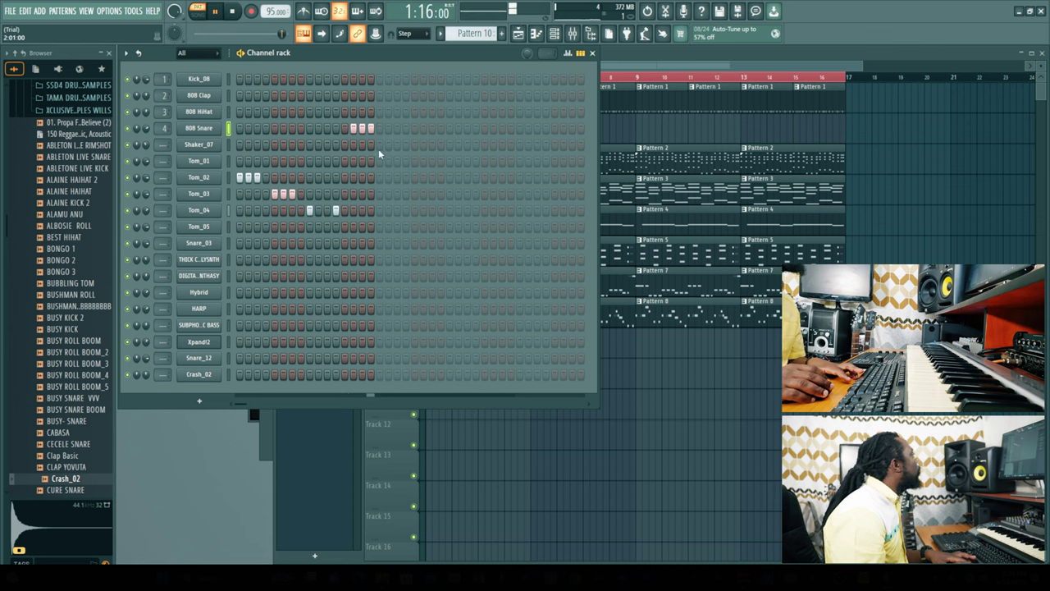
Lower the velocities of the first two hits in the 808 Snare roll so it builds up, with the second at 65%
right_click(215, 129)
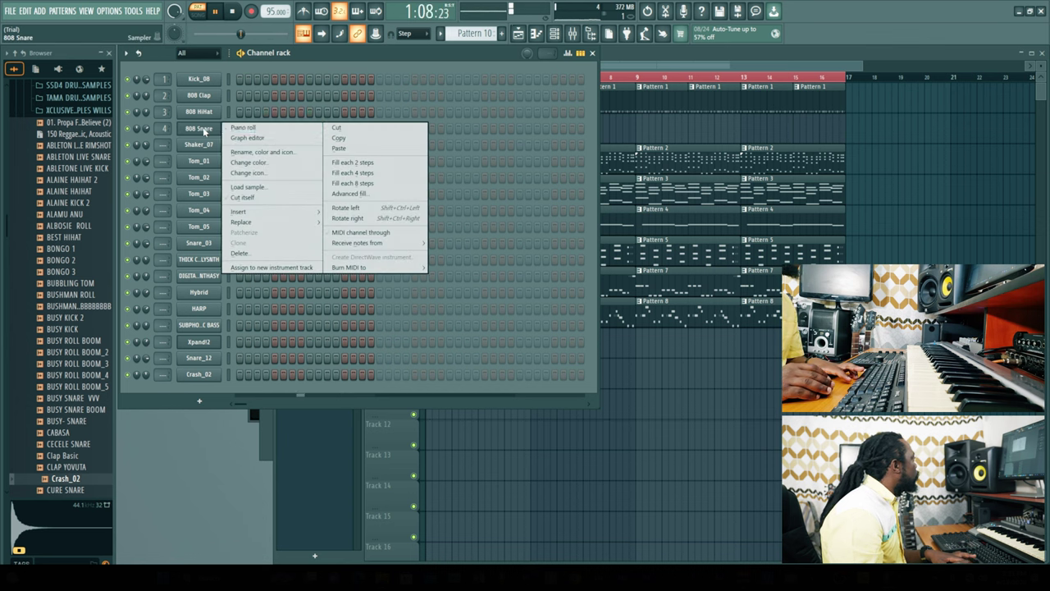
click(258, 130)
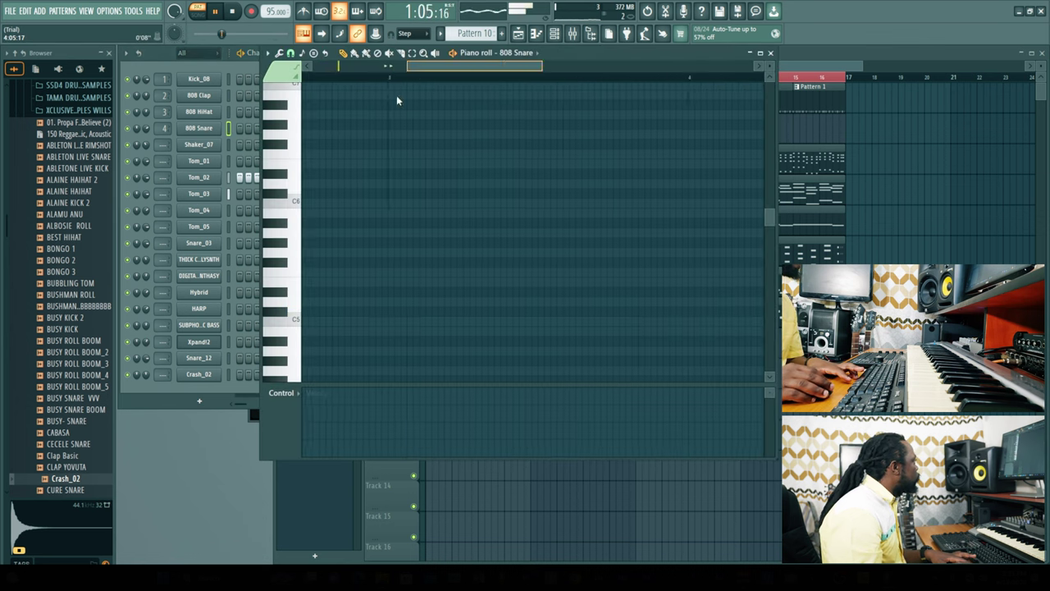
drag(449, 71, 359, 87)
click(482, 323)
click(492, 404)
click(480, 412)
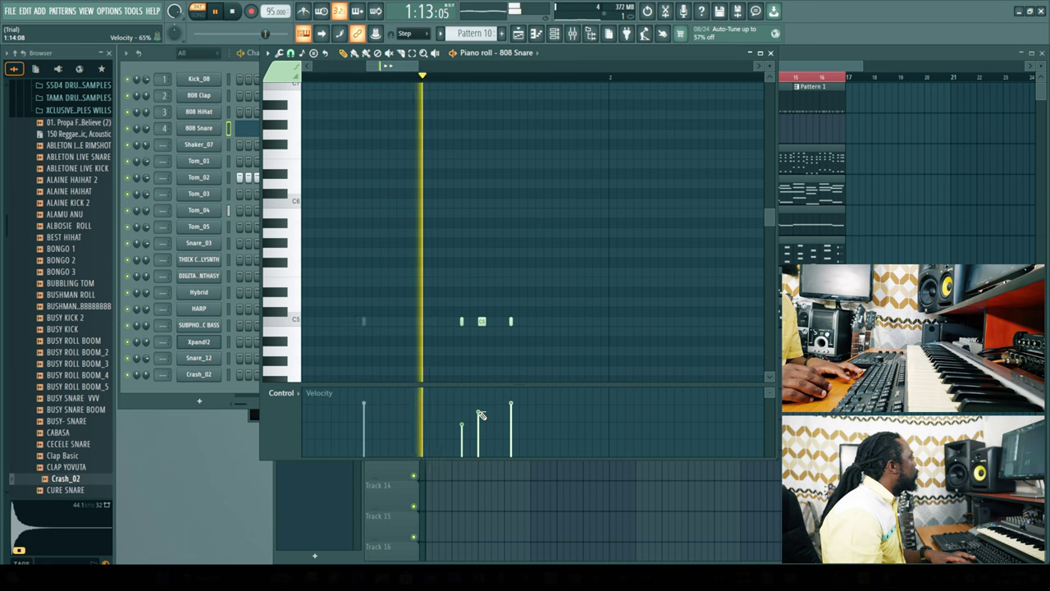
Duplicate the last four bars of clips to bars 17–20 and copy the Pattern 11 clip to bar 13 on Track 10
click(518, 35)
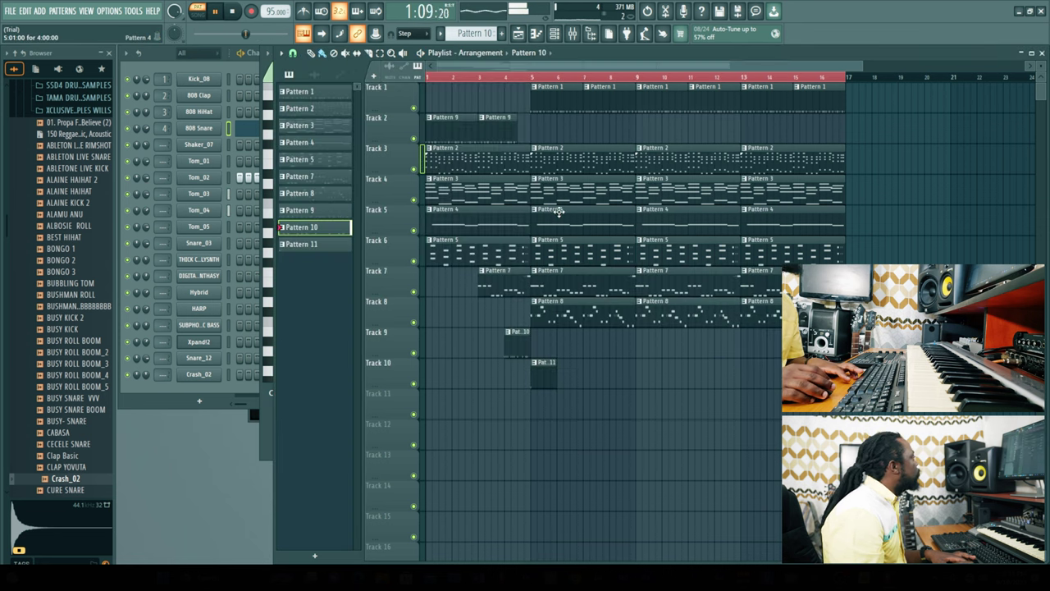
key(space)
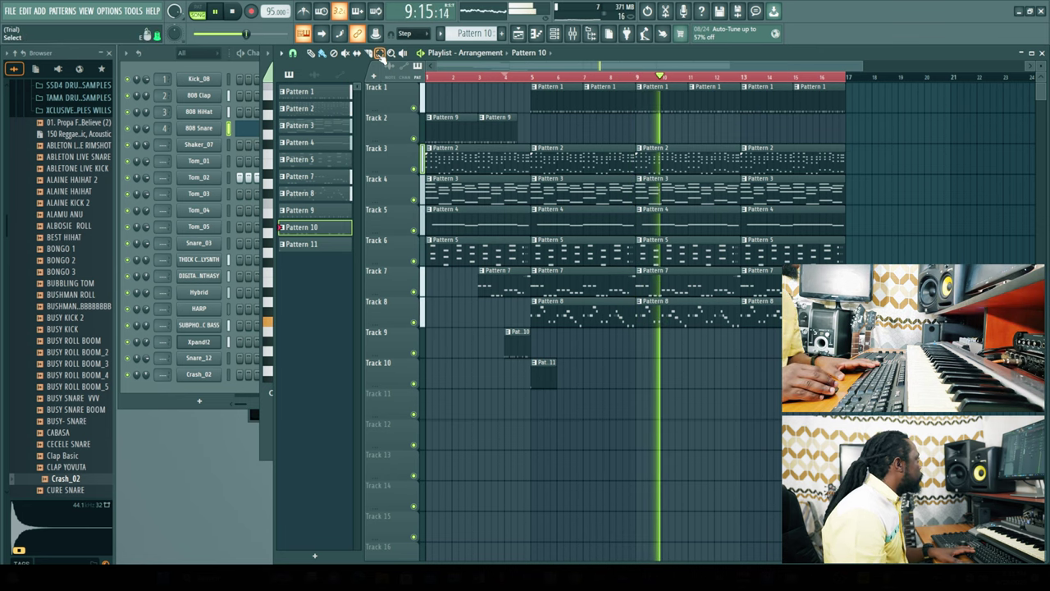
drag(890, 357, 858, 94)
drag(547, 378, 754, 378)
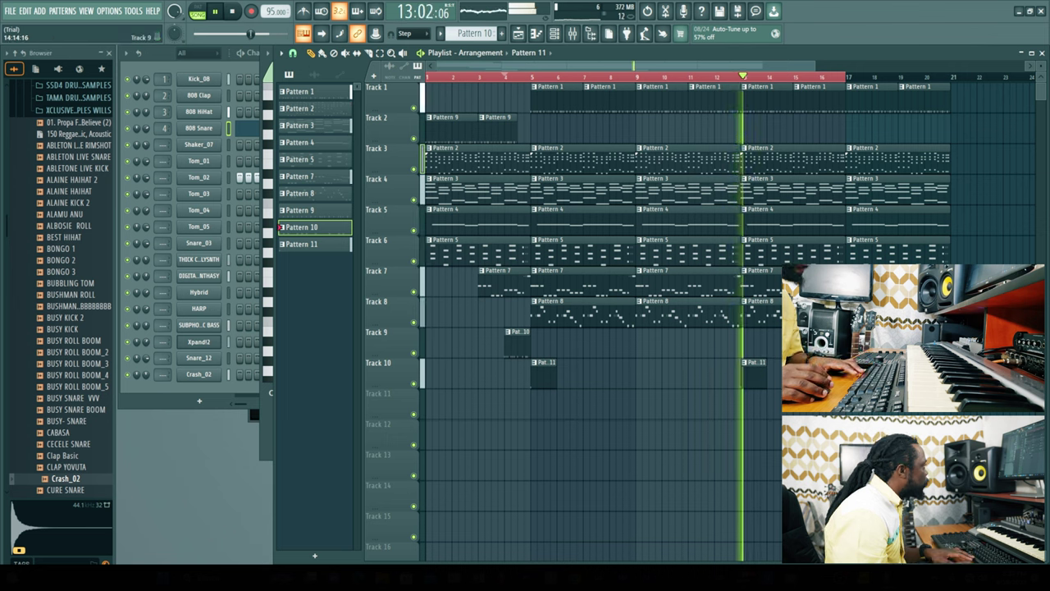
Delete the Pattern 8 clip at bar 13 on Track 8 and play the section
key(space)
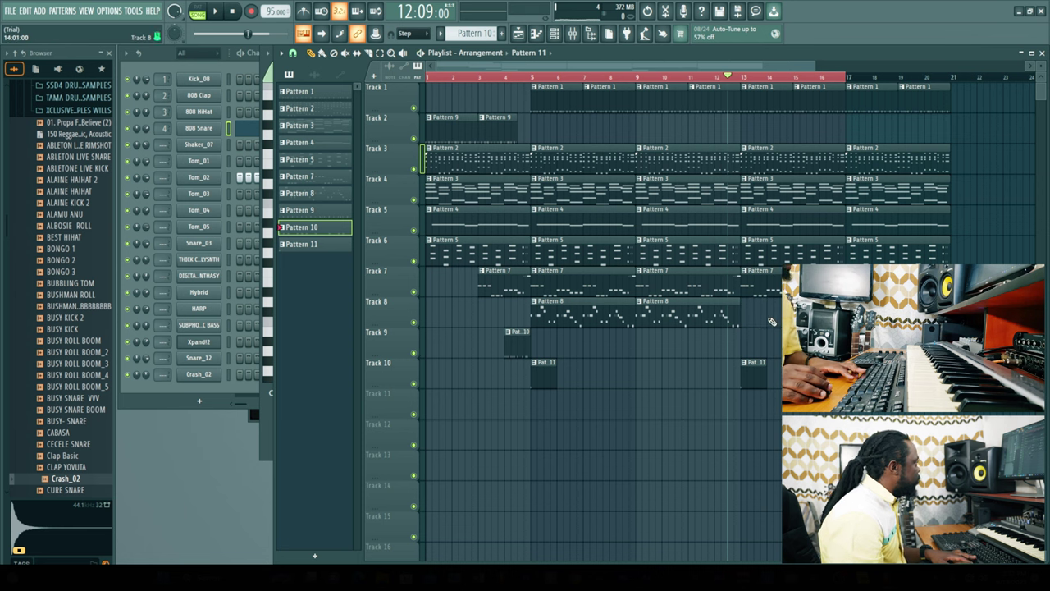
key(space)
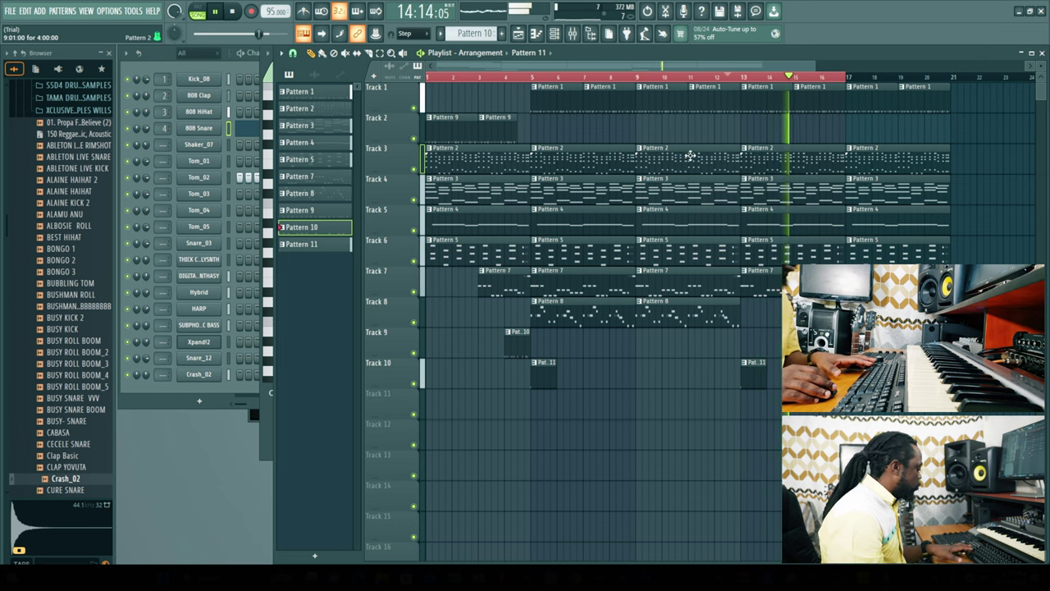
Select all clips in the arrangement, stop playback and open the mixer
key(ctrl+a)
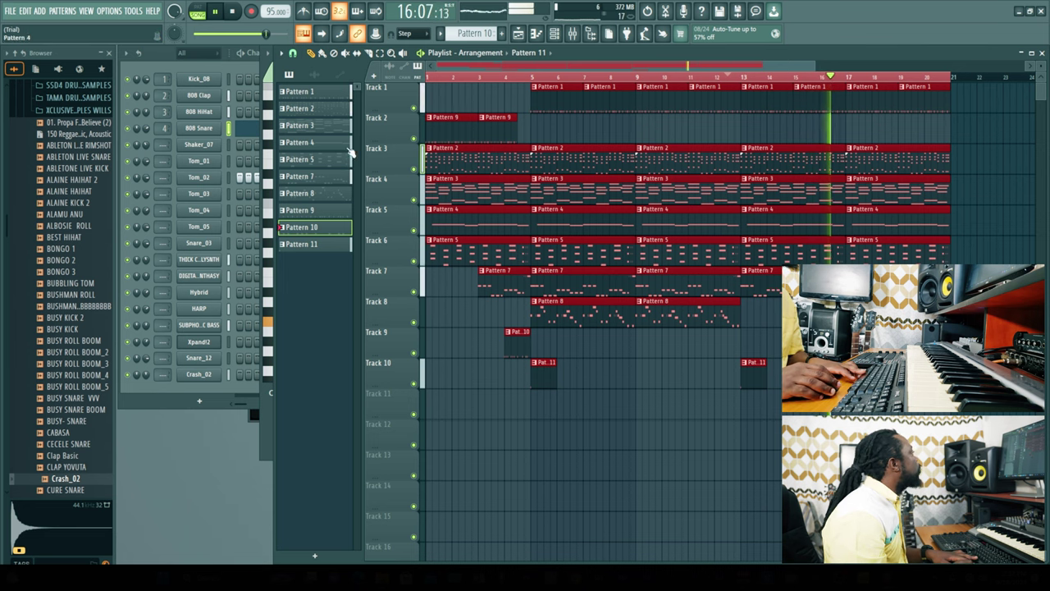
key(space)
click(574, 35)
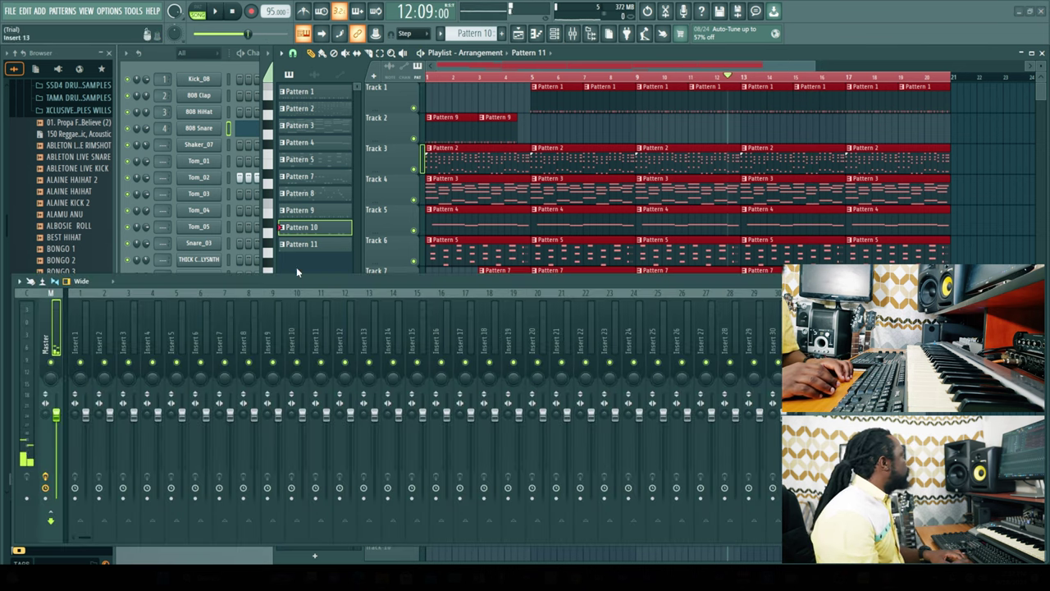
Select all channels and route them to separate mixer tracks starting from Insert 1
click(228, 113)
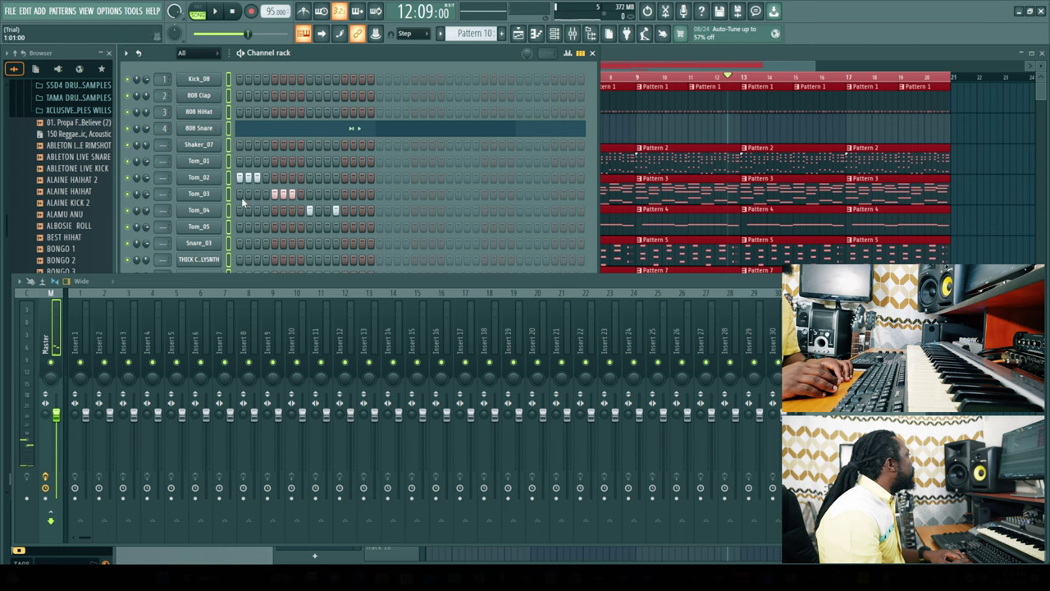
drag(325, 291, 389, 292)
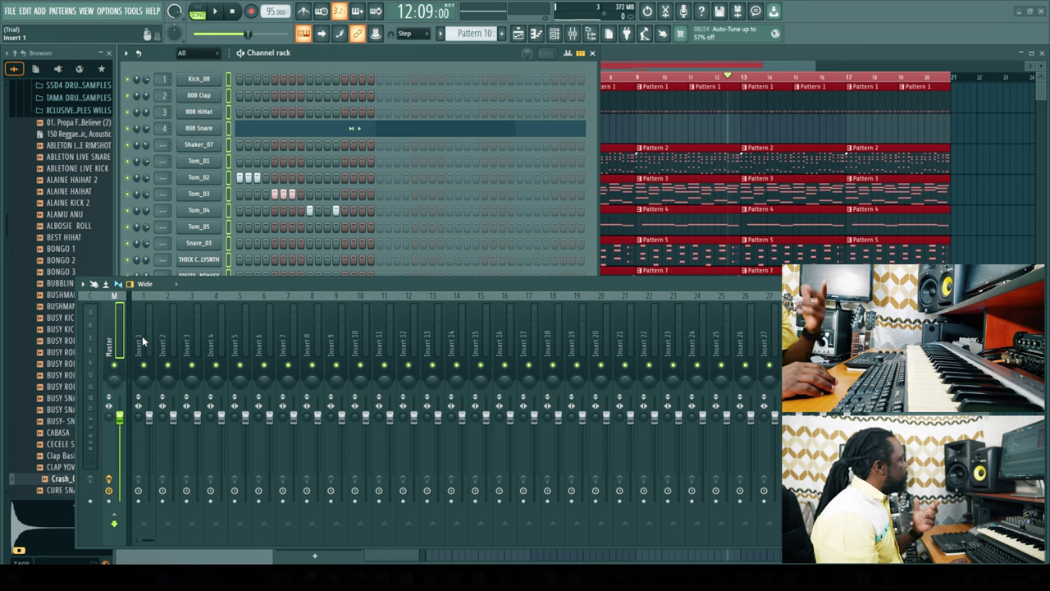
right_click(140, 339)
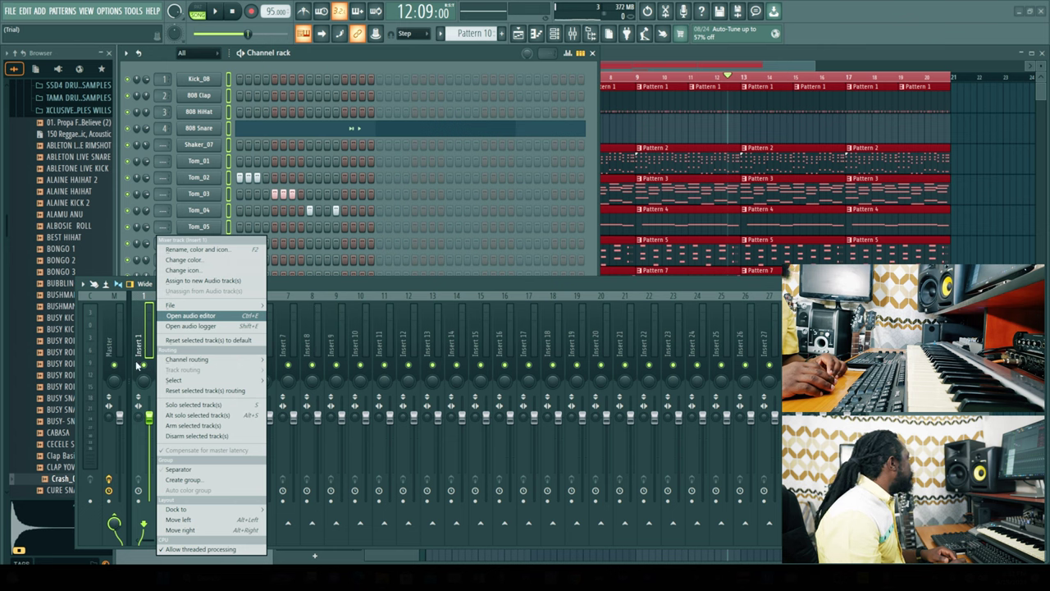
mouse_move(187, 360)
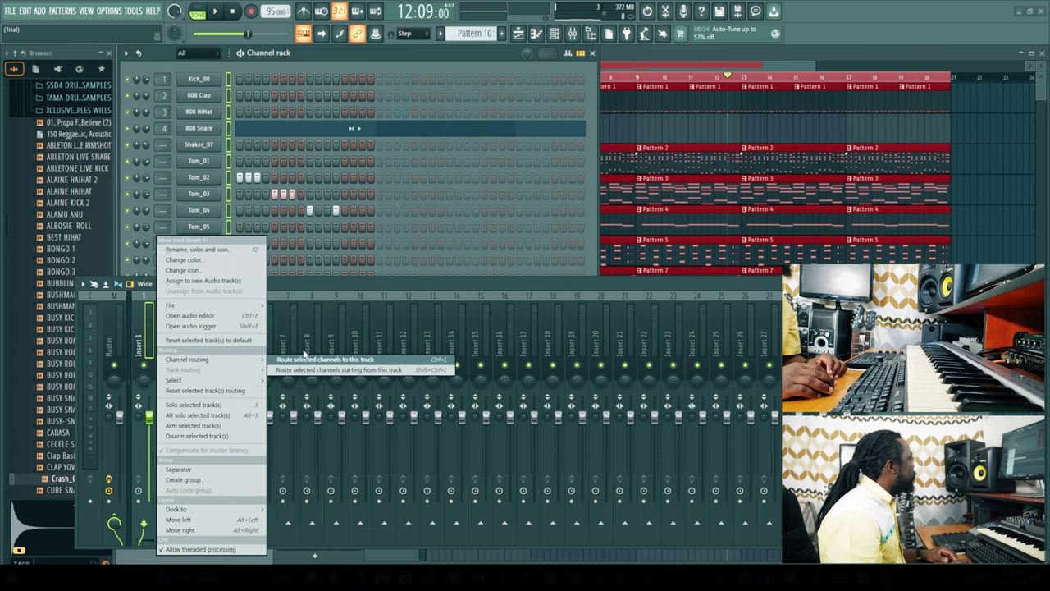
click(406, 370)
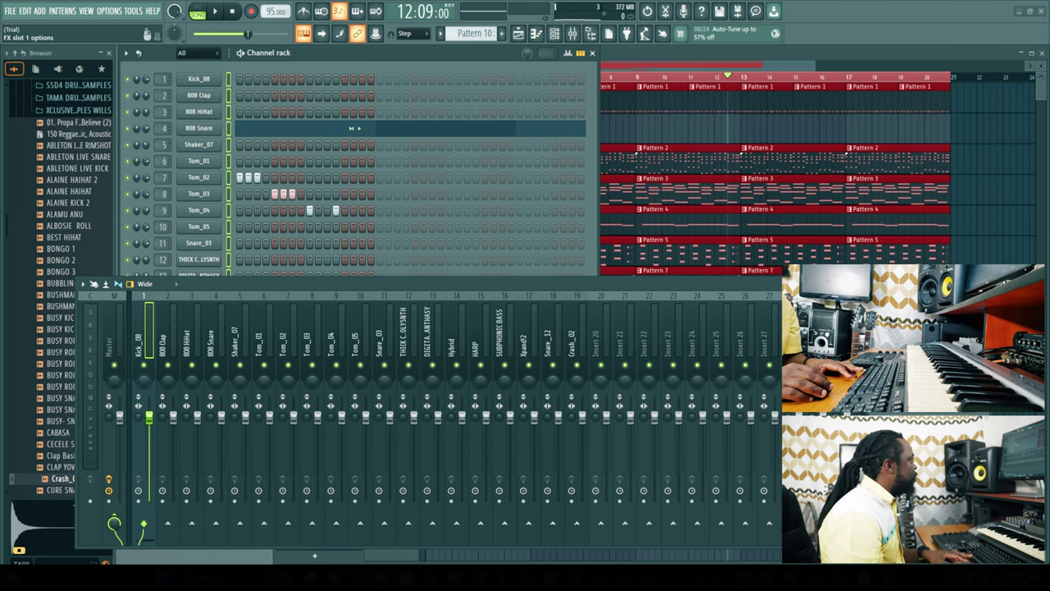
Add Fruity Multiband Compressor with the 2 band comp preset to Kick_08, lower the master level slightly and start playback
click(882, 330)
click(590, 548)
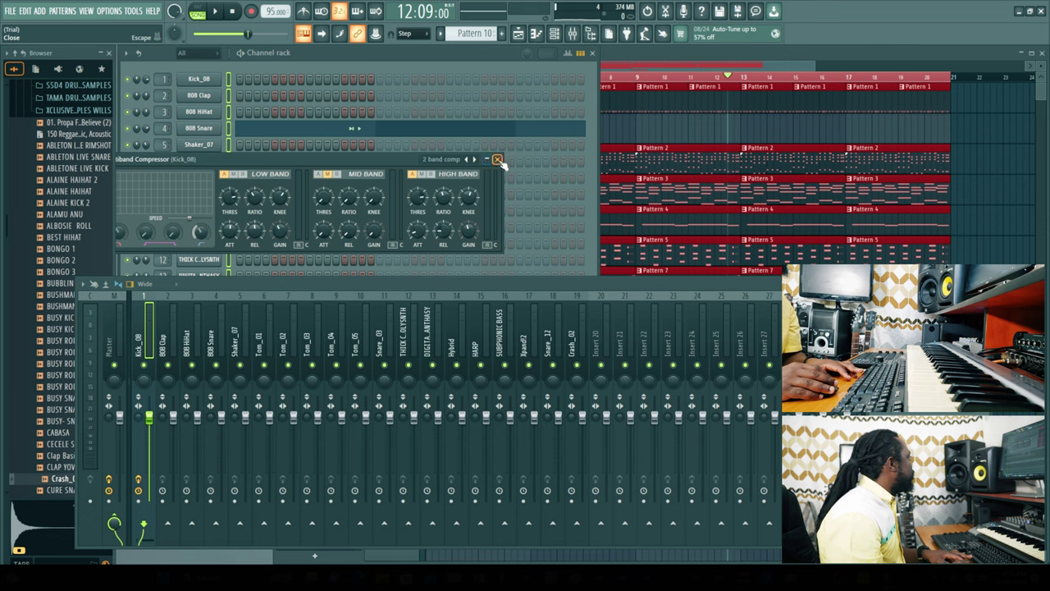
click(497, 159)
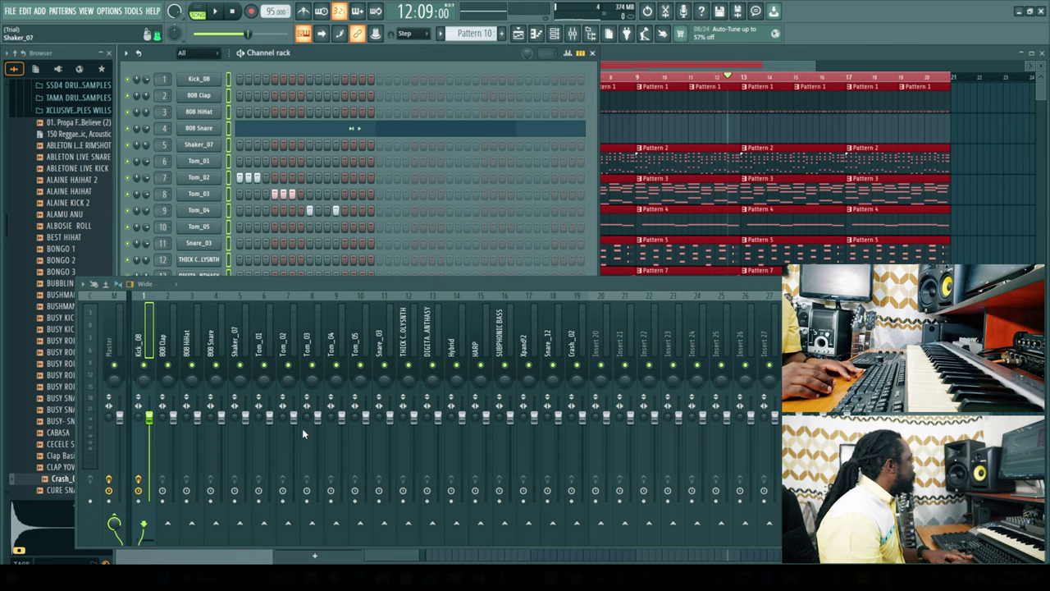
click(117, 417)
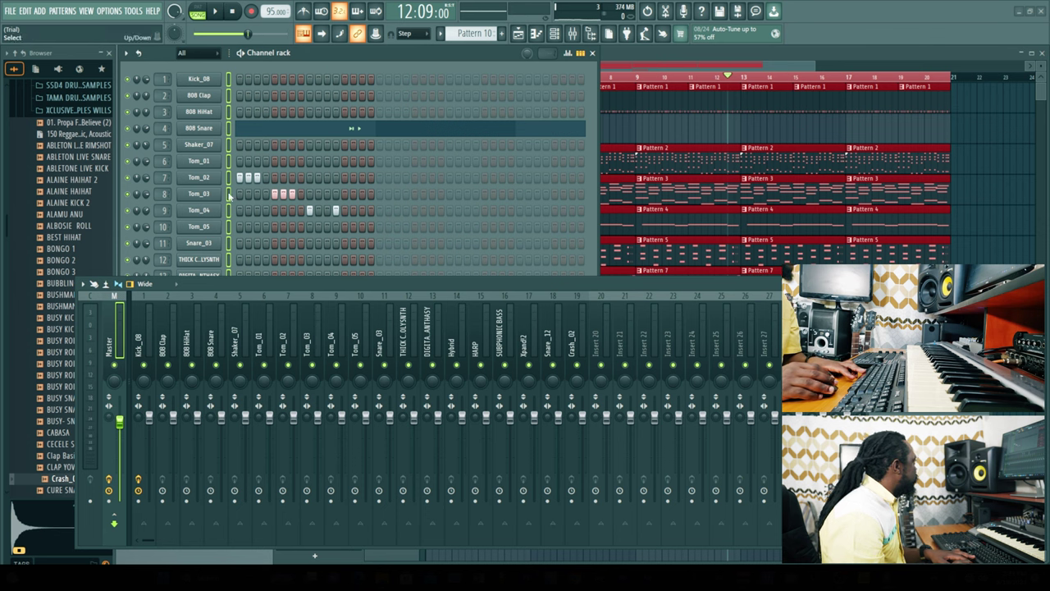
key(space)
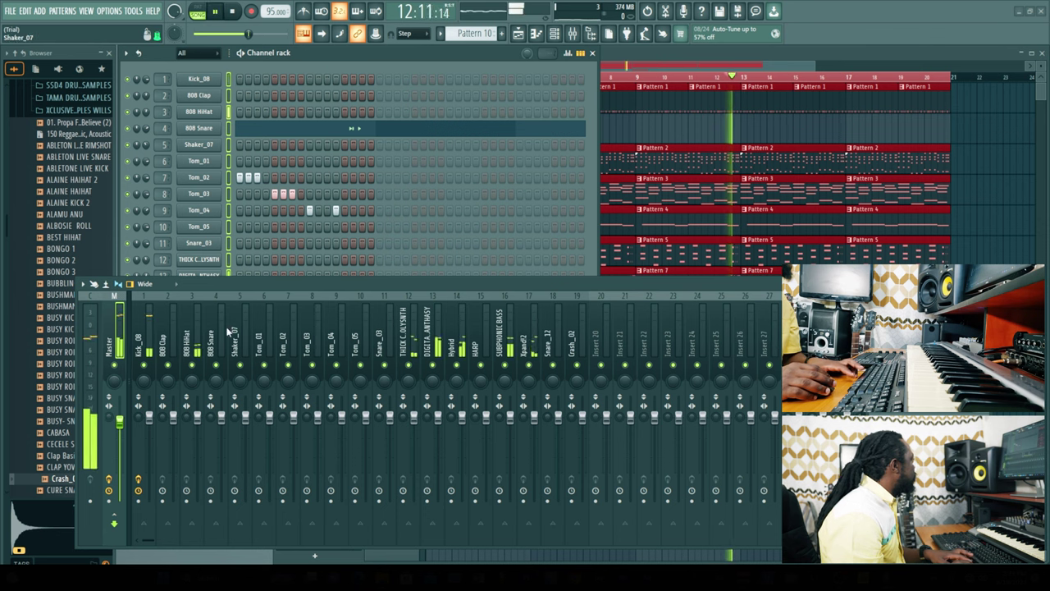
Add Fruity Multiband Compressor to the 808 Clap mixer track and close its window
click(169, 420)
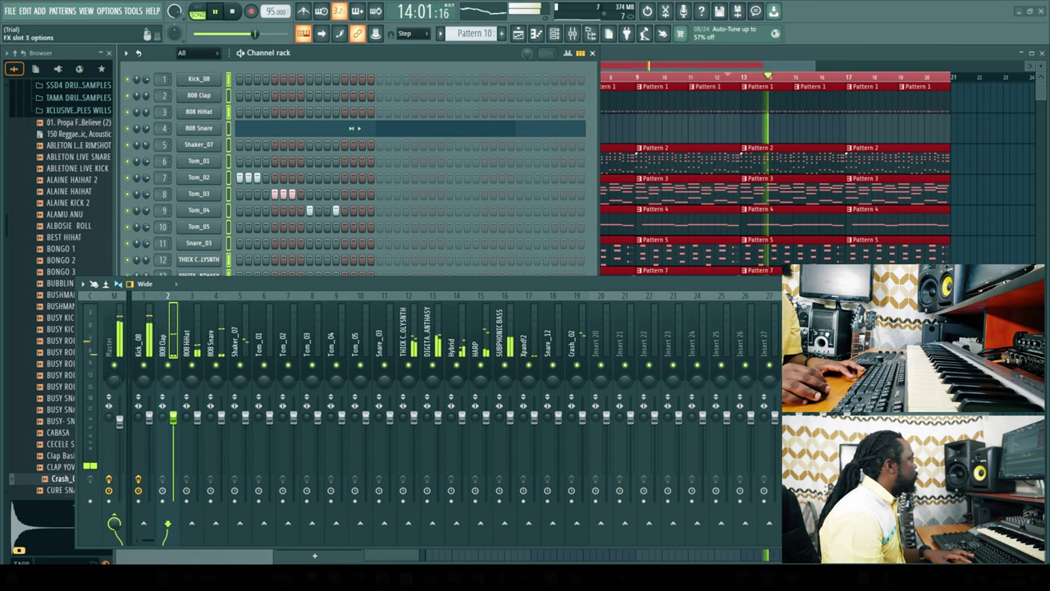
click(870, 320)
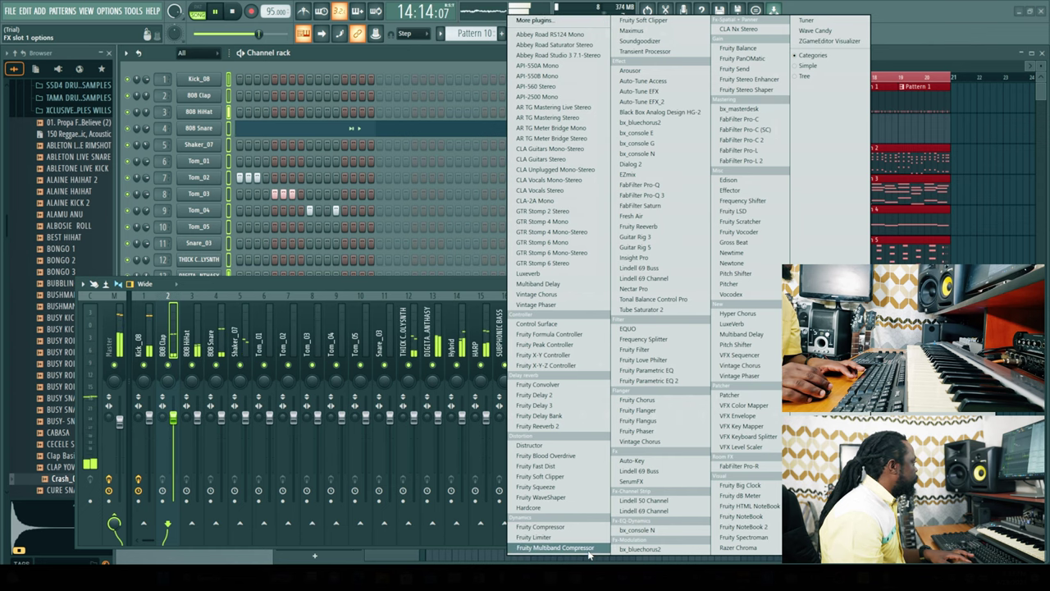
click(555, 548)
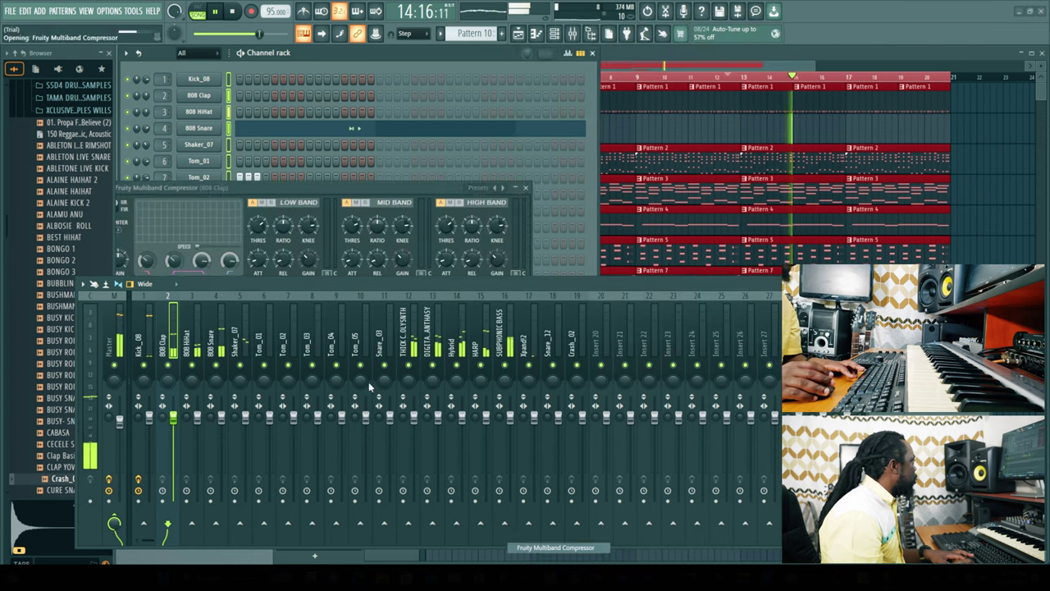
click(525, 187)
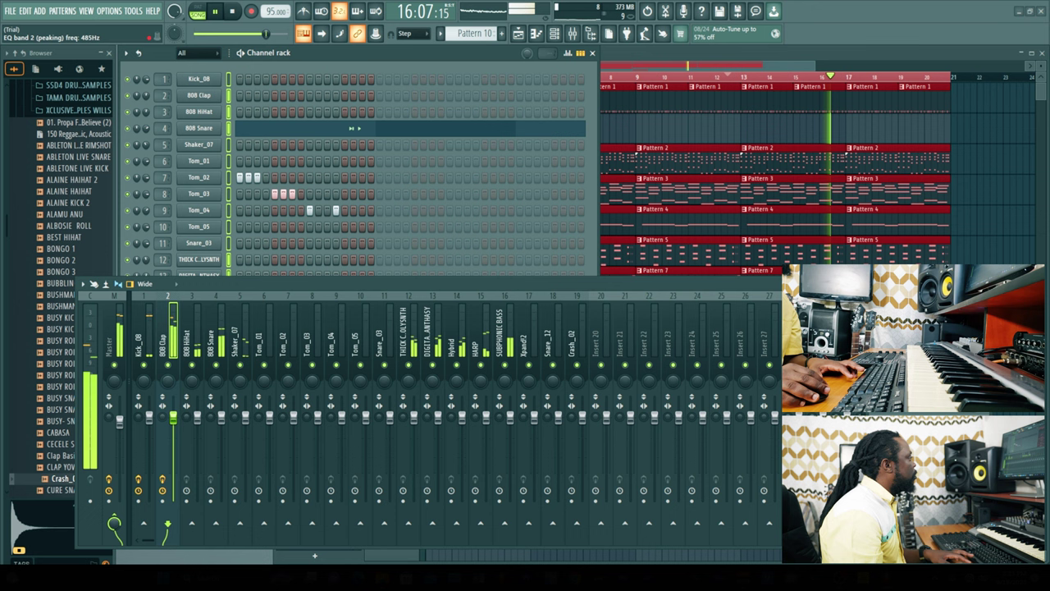
Add Fruity Multiband Compressor with the 2 band comp preset to the 808 HiHat track and lower its level slightly
click(191, 347)
click(875, 343)
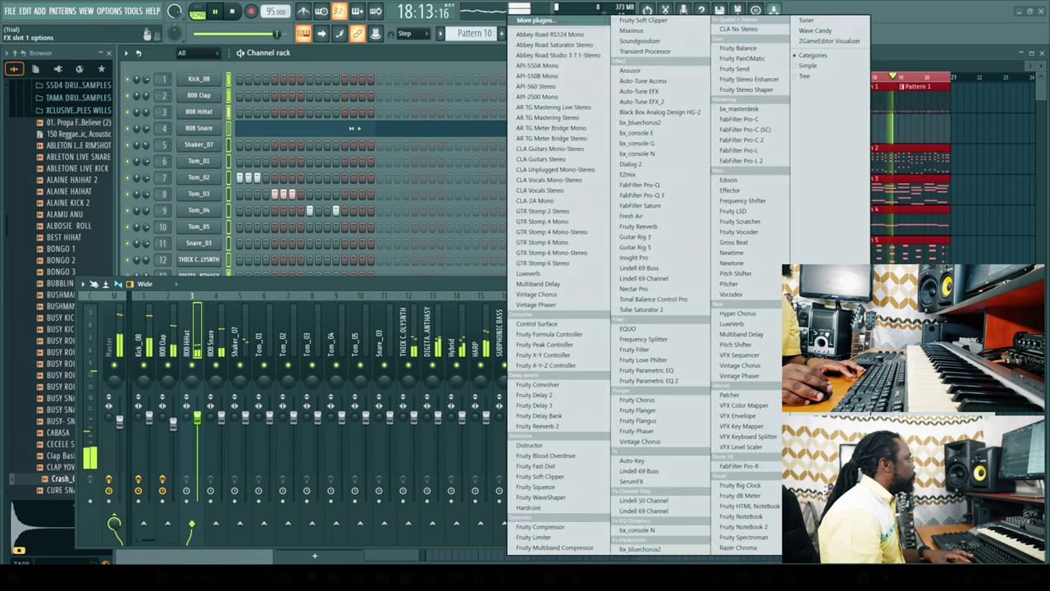
click(587, 548)
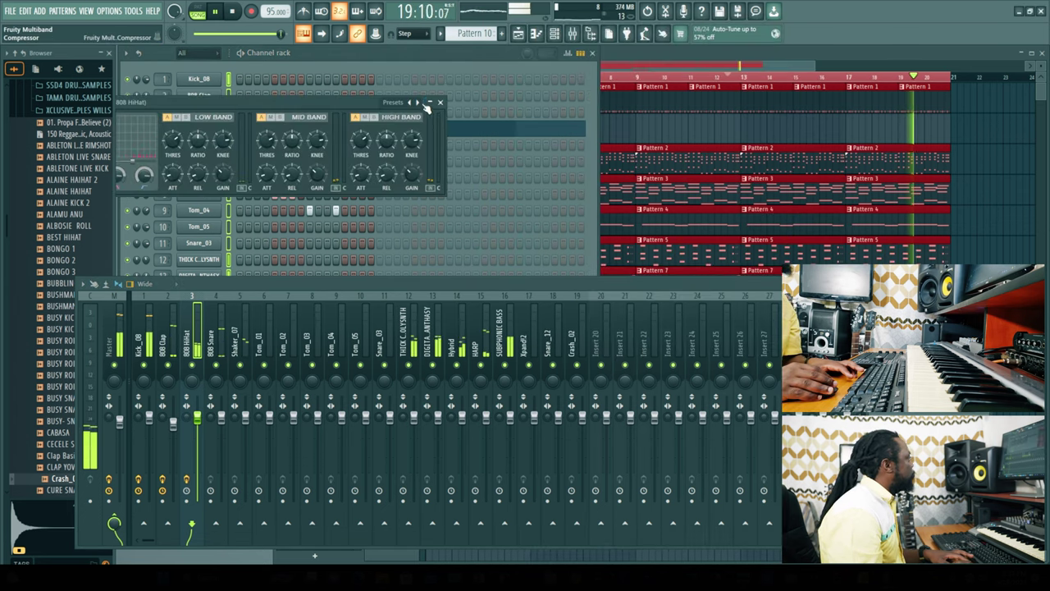
click(418, 103)
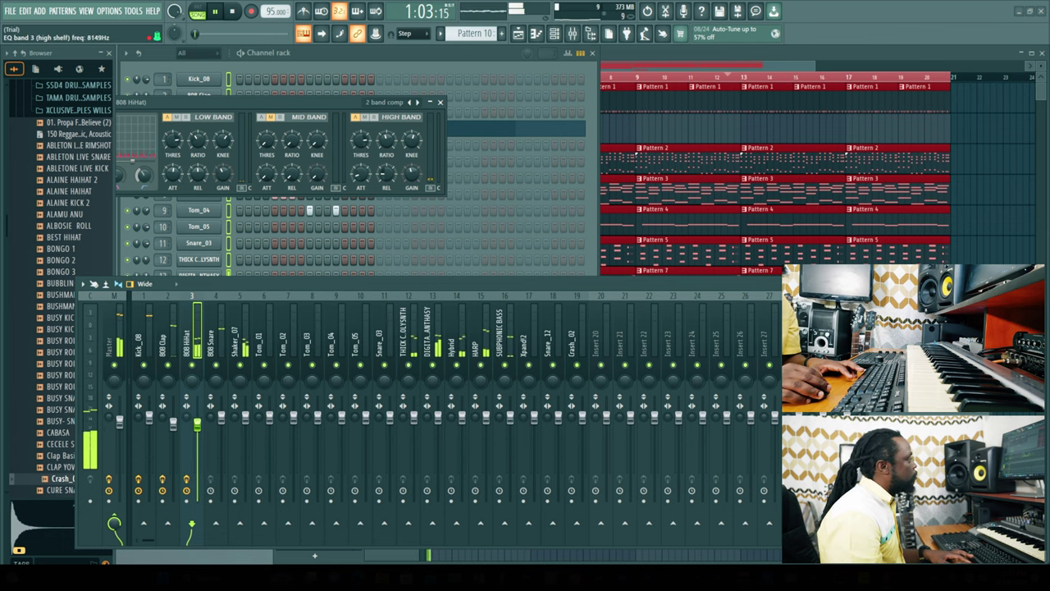
Pan Shaker_07 to the right, lower its level slightly and give it Fruity Multiband Compressor with the 2 band comp preset
click(235, 346)
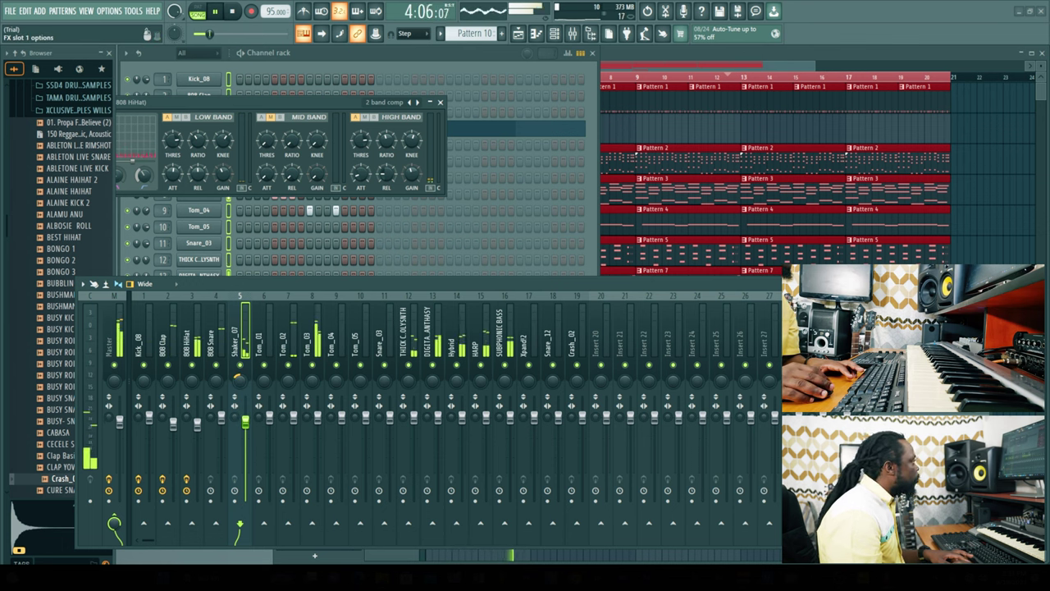
click(876, 316)
click(589, 550)
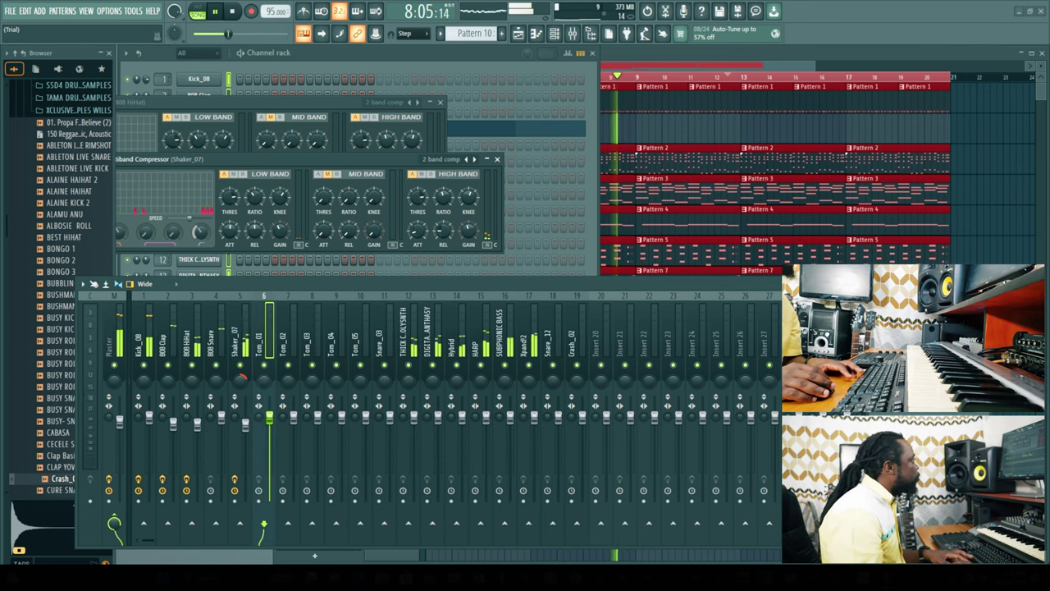
Add Fruity Multiband Compressor to Tom_01 and Tom_02, using the 2 band comp preset on Tom_01
click(876, 315)
click(555, 547)
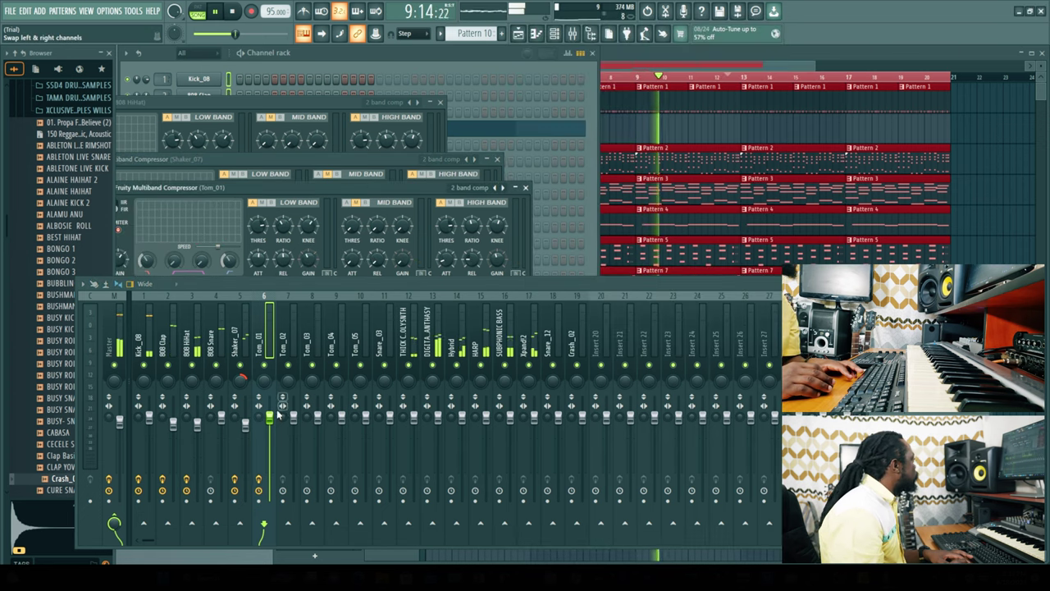
click(282, 345)
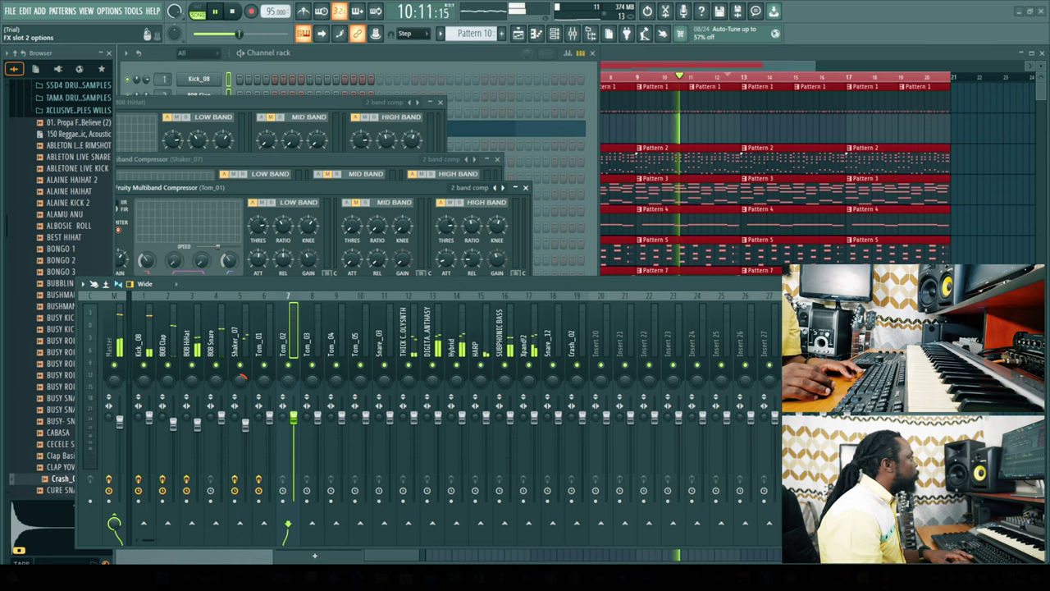
click(876, 331)
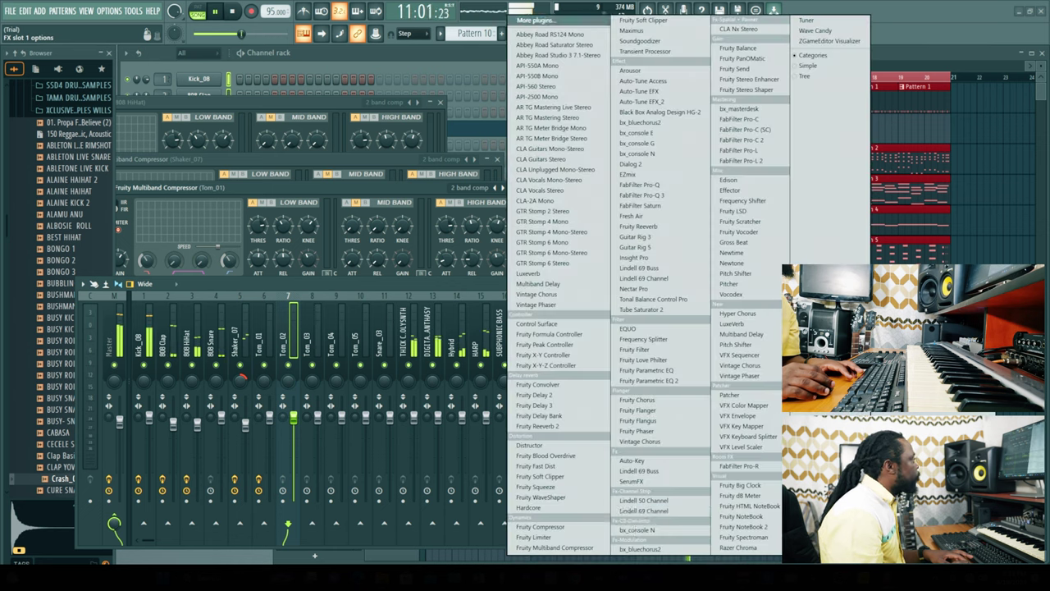
click(597, 548)
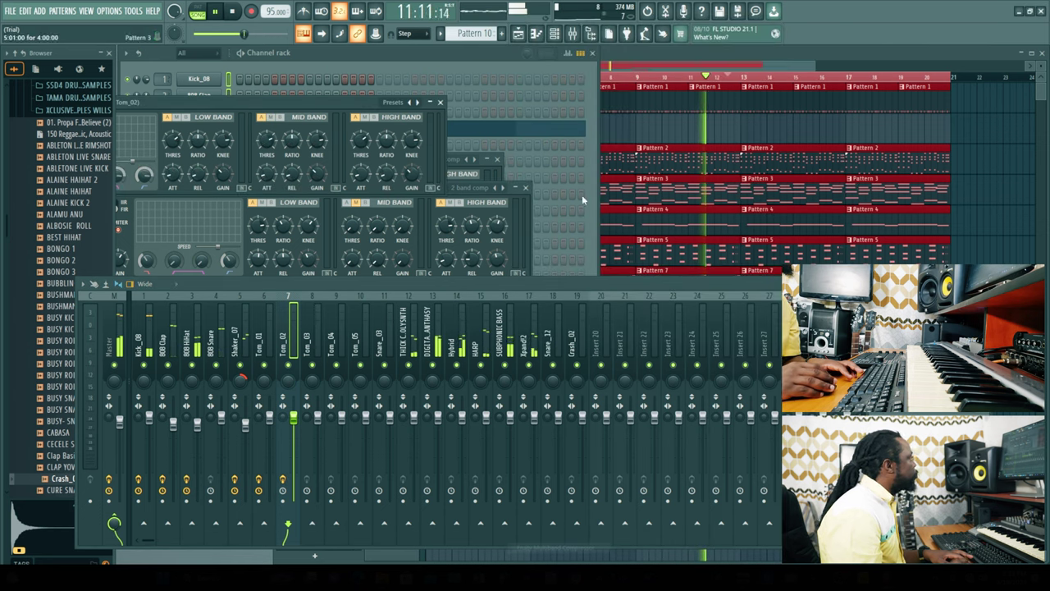
click(430, 102)
click(308, 351)
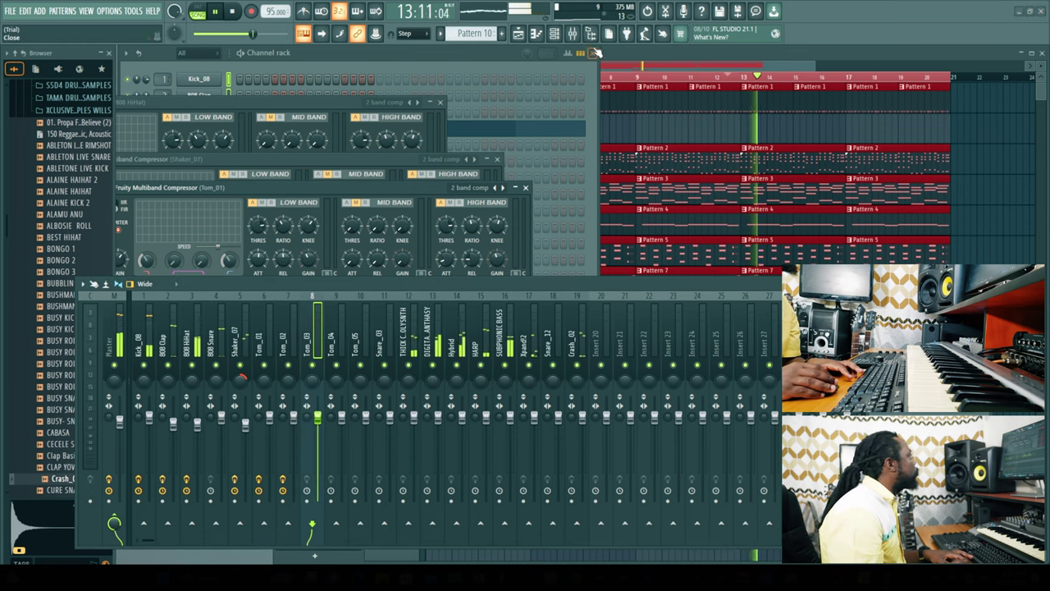
Delete the Pattern 4 clips at bars 13 and 17 on Track 5 of the arrangement
click(519, 34)
right_click(811, 223)
right_click(906, 220)
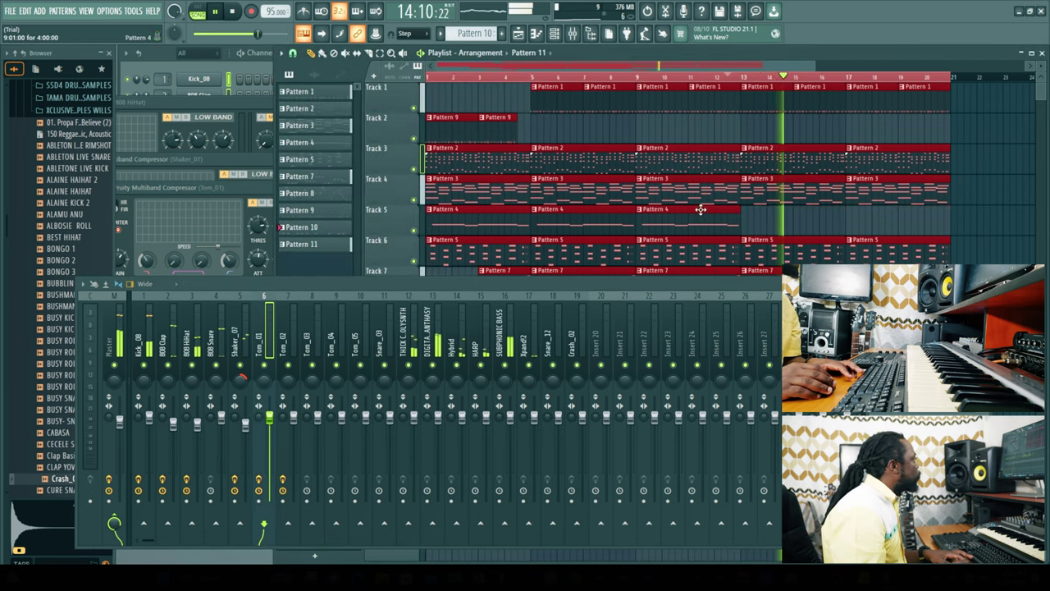
Play Pattern 5 on its own and add Fruity Multiband Compressor to the HARP mixer track
click(314, 159)
click(207, 10)
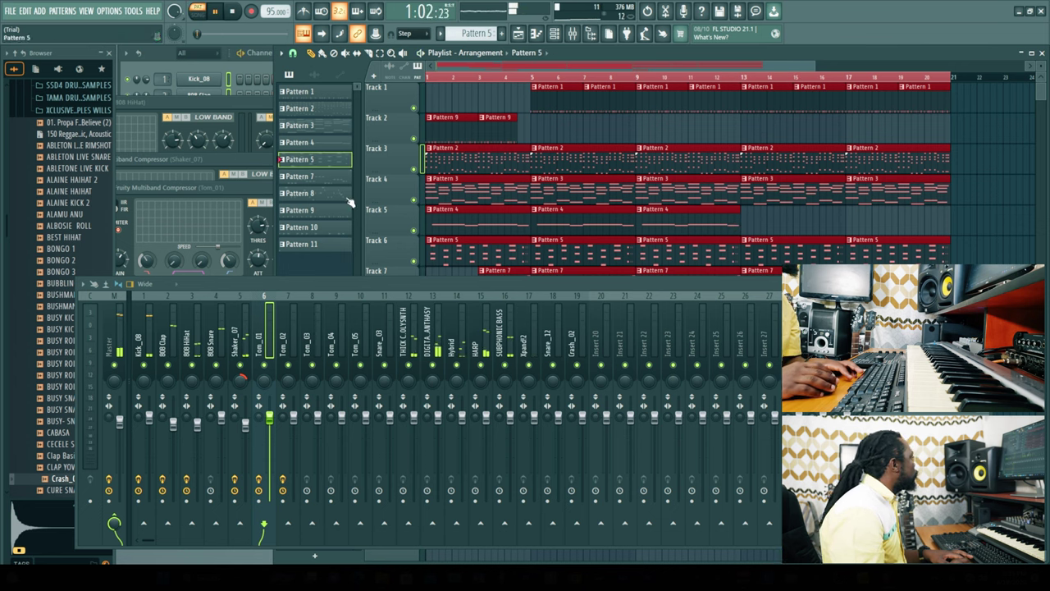
click(478, 348)
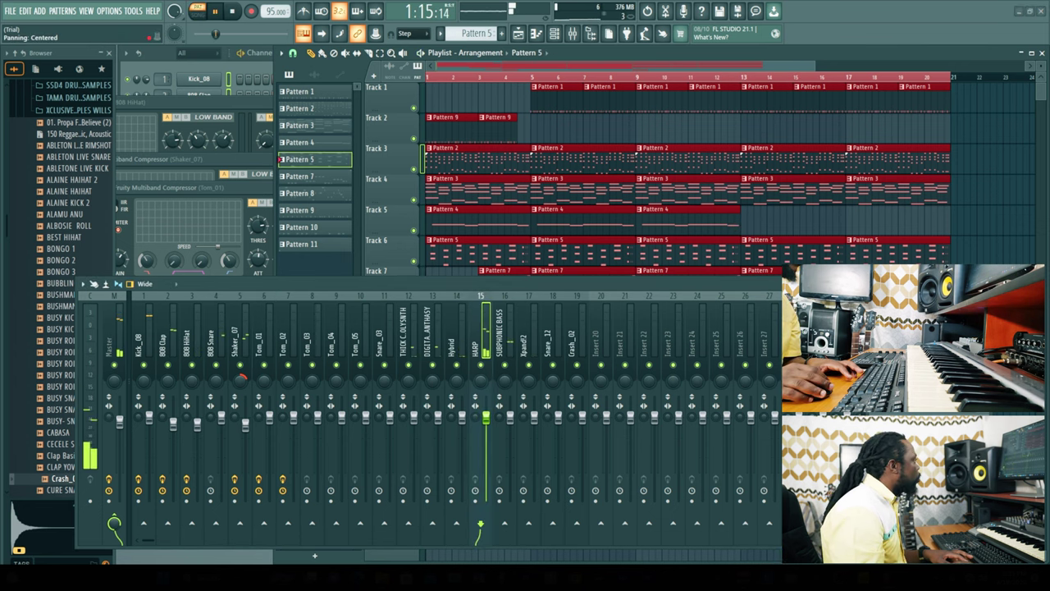
click(875, 320)
click(603, 548)
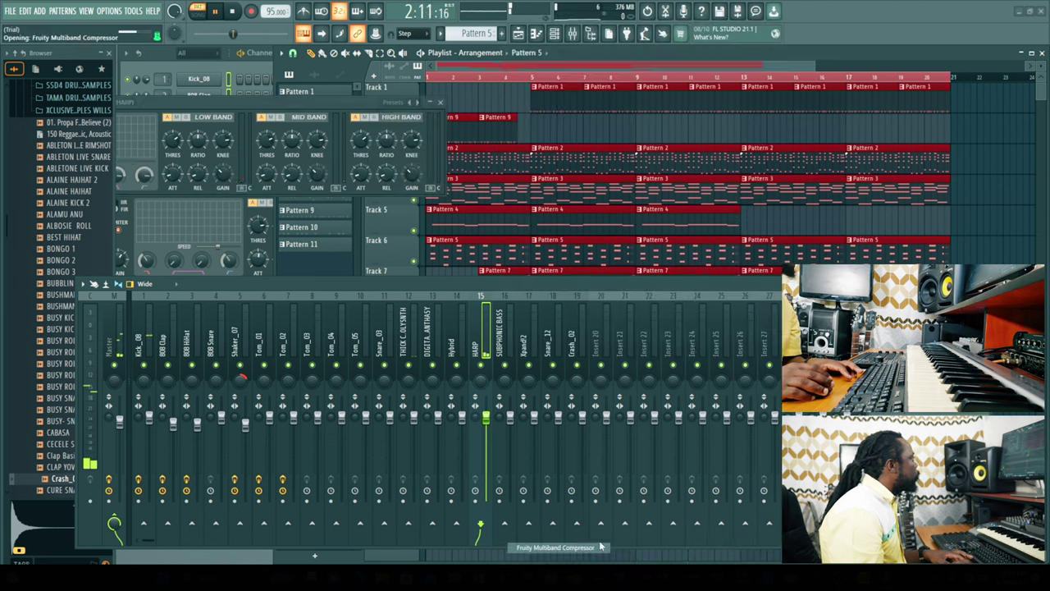
click(439, 104)
Play the song from just before bar 5 and delete the Pattern 5 clips at bars 5 and 9 on Track 6
click(529, 80)
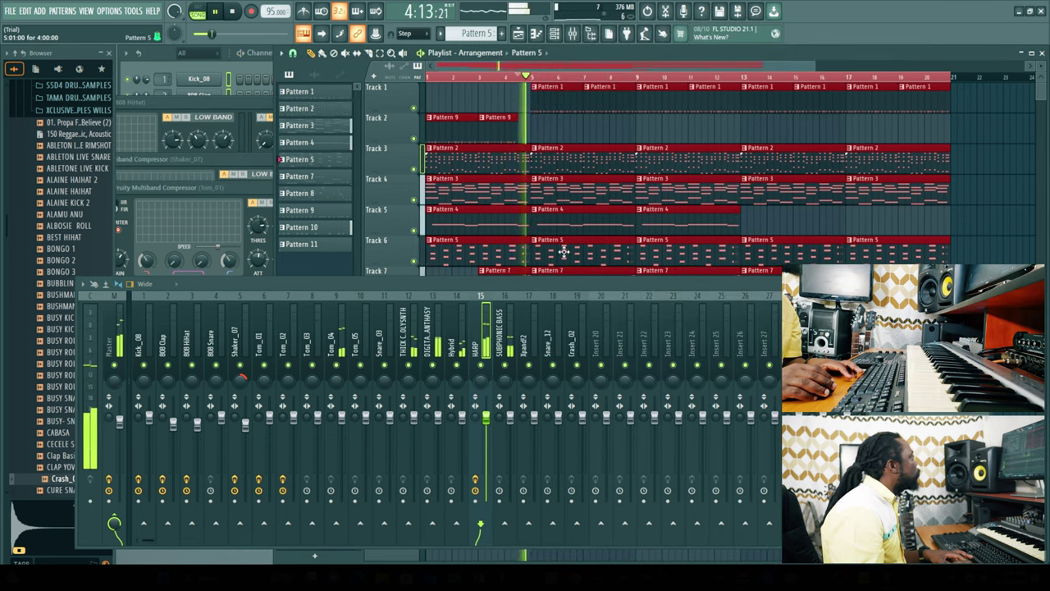
scroll(611, 228, down, 5)
scroll(597, 217, up, 3)
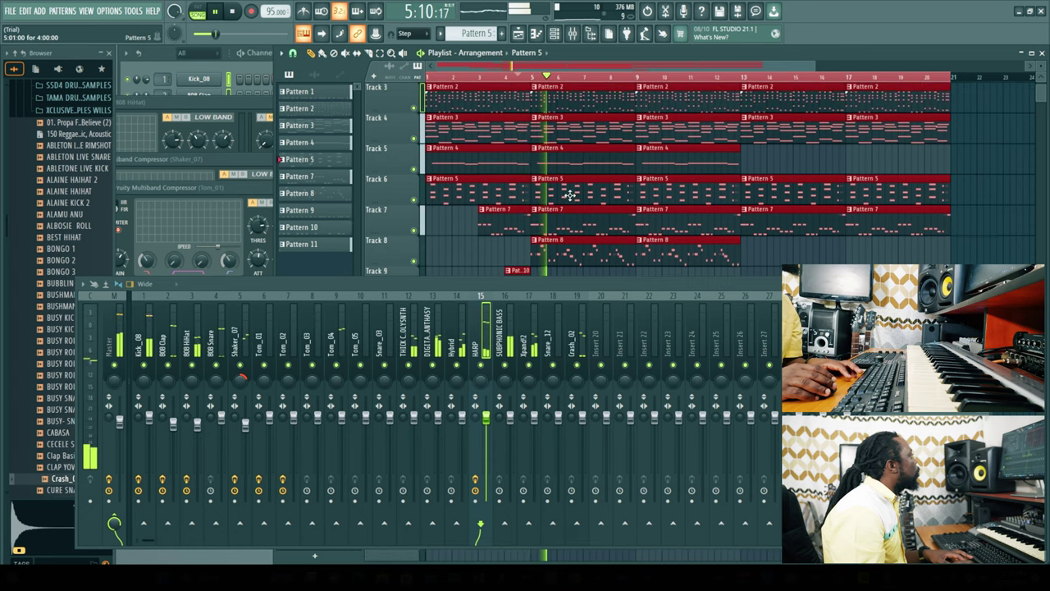
right_click(571, 194)
right_click(679, 196)
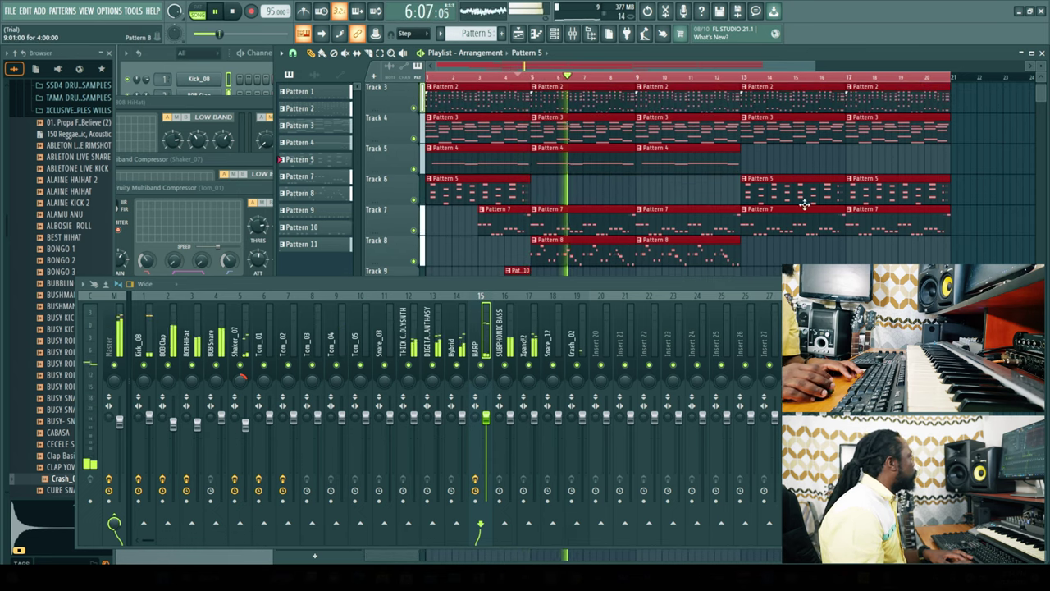
Return to the arrangement, close the mixer and clear the clip selection
click(523, 37)
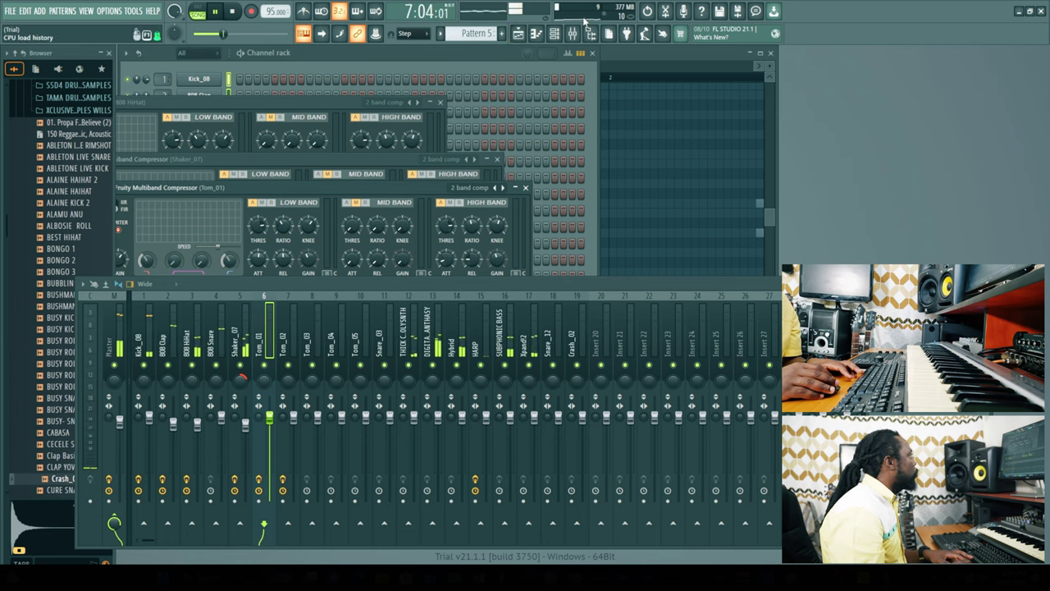
click(519, 36)
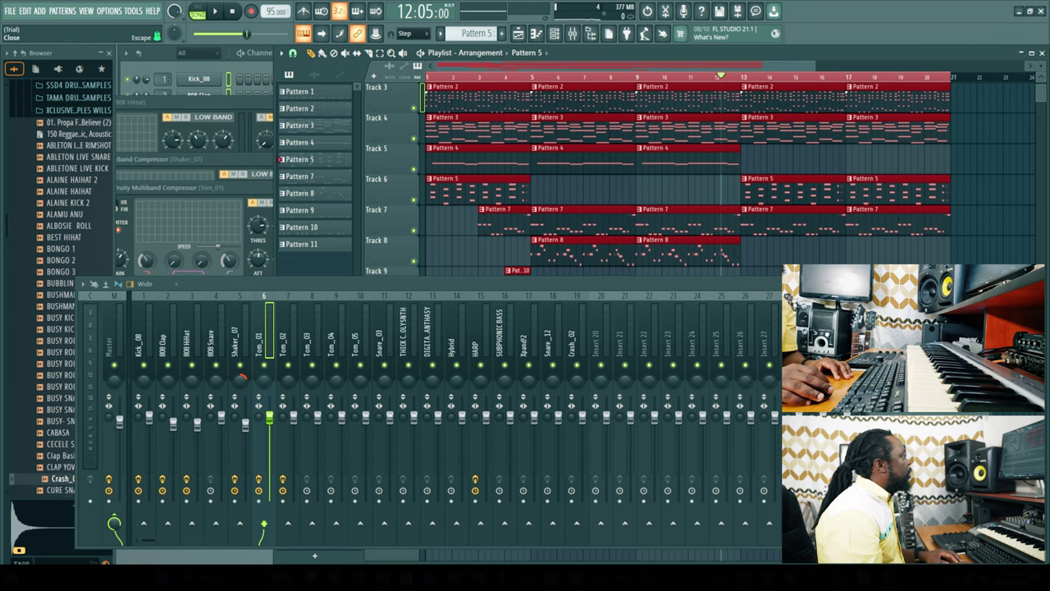
click(1032, 284)
click(636, 399)
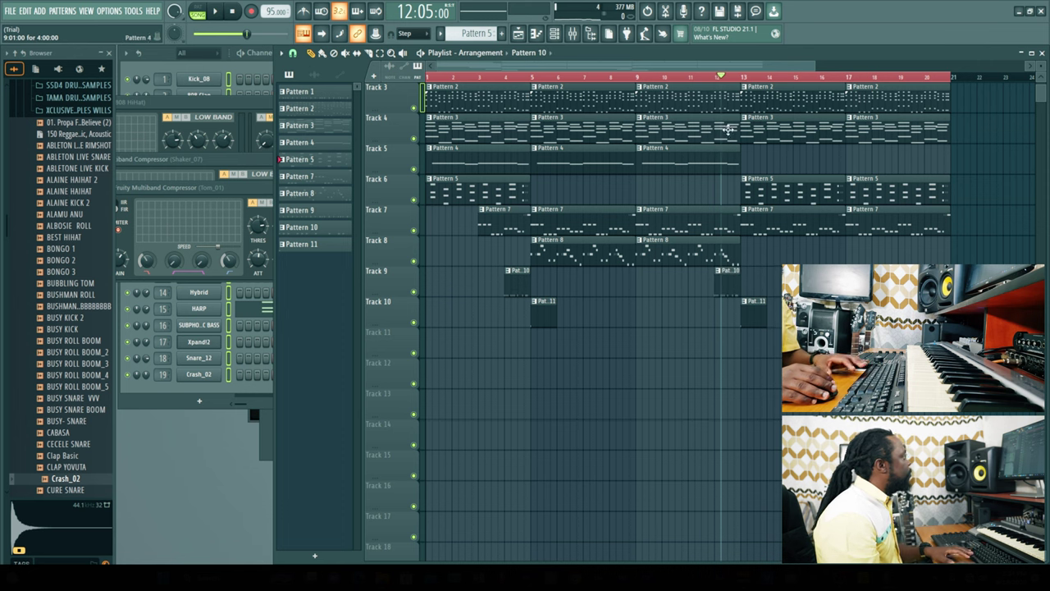
Shorten the Pattern 1 clip at bar 11 on Track 1 to one bar and play the section
scroll(738, 108, up, 2)
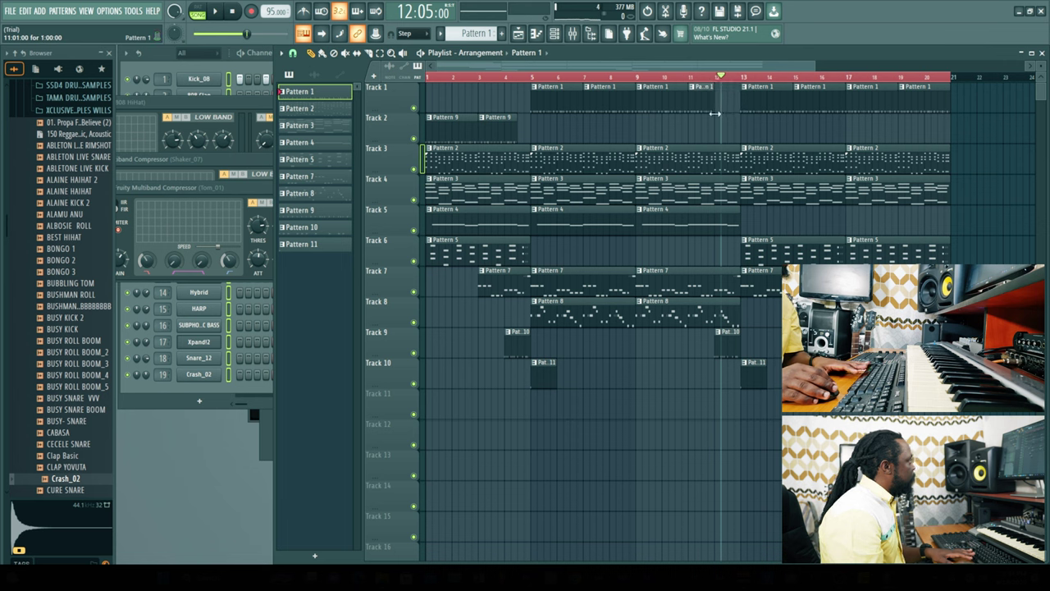
key(space)
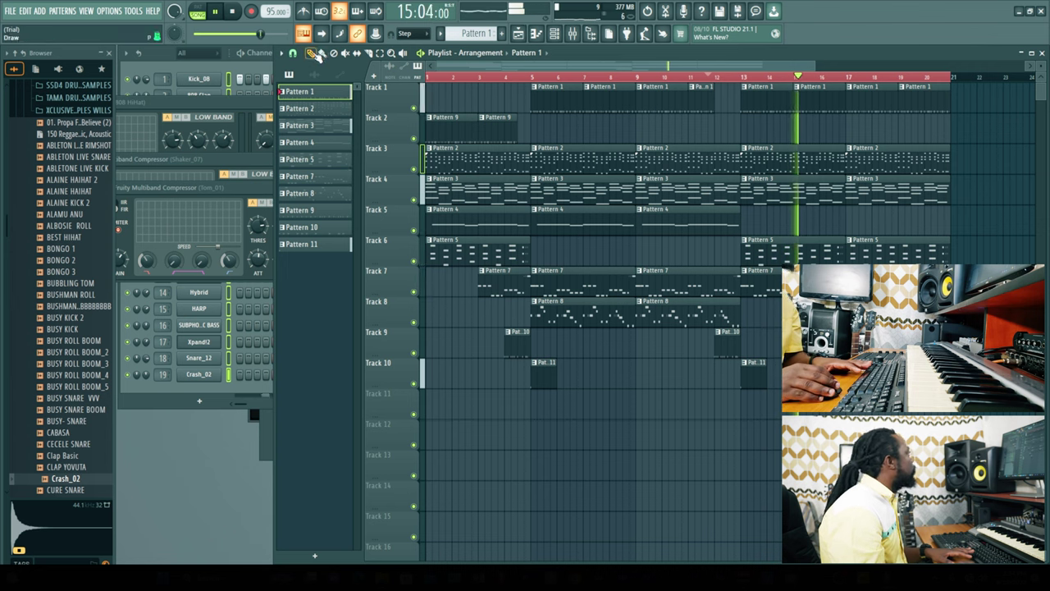
Mute the Pattern 3 clips at bars 13 and 17 on Track 4 and play the section from bar 13
click(346, 54)
click(788, 182)
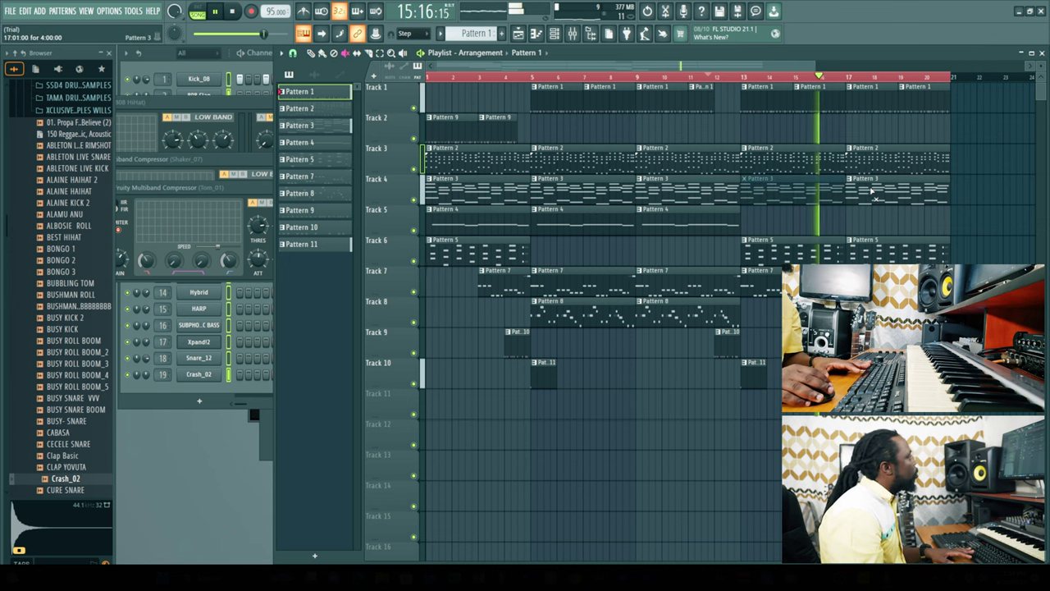
click(937, 190)
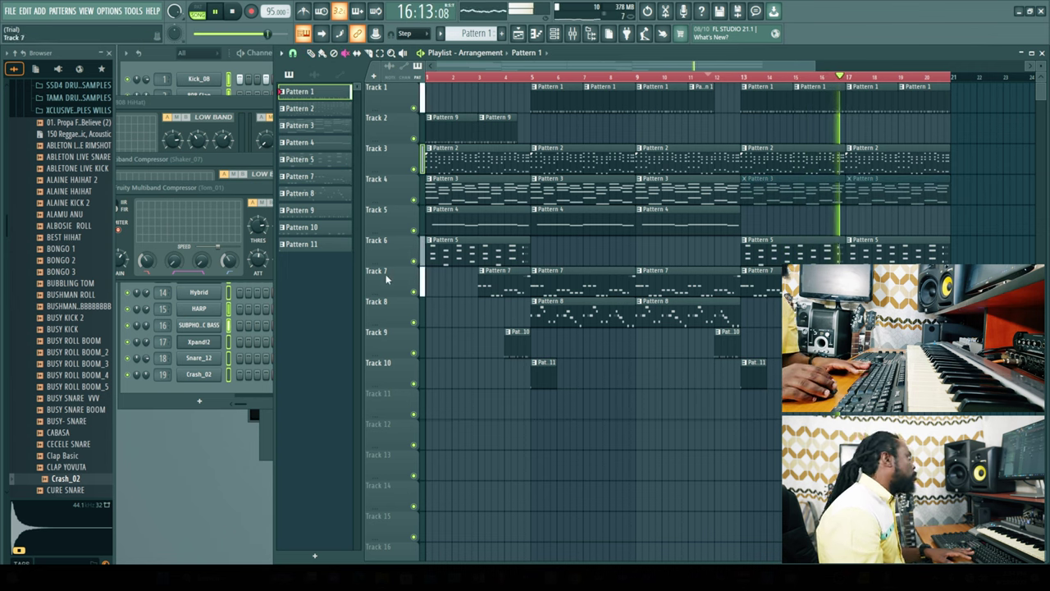
key(space)
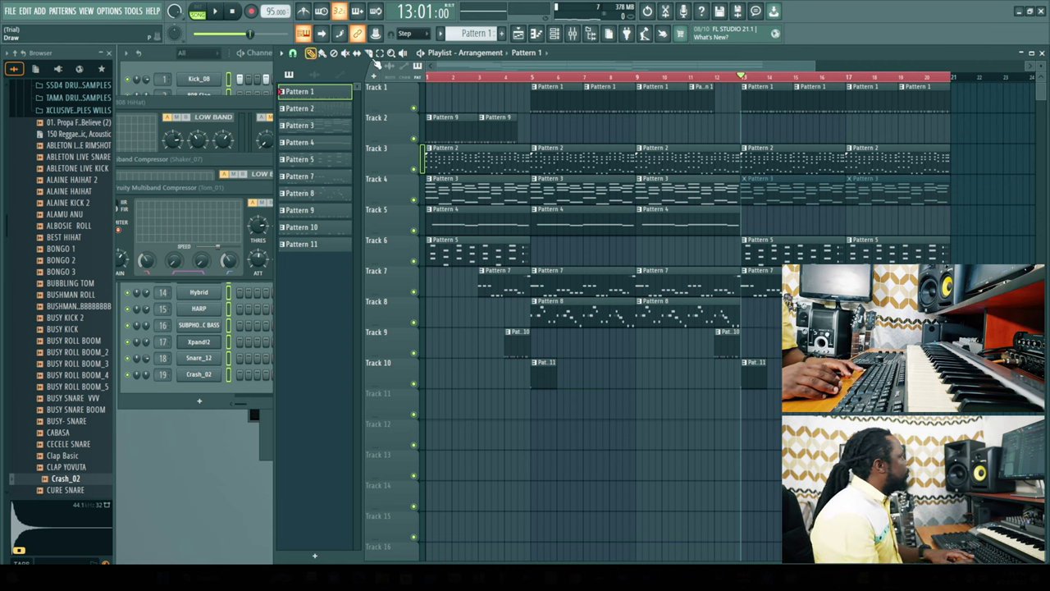
key(space)
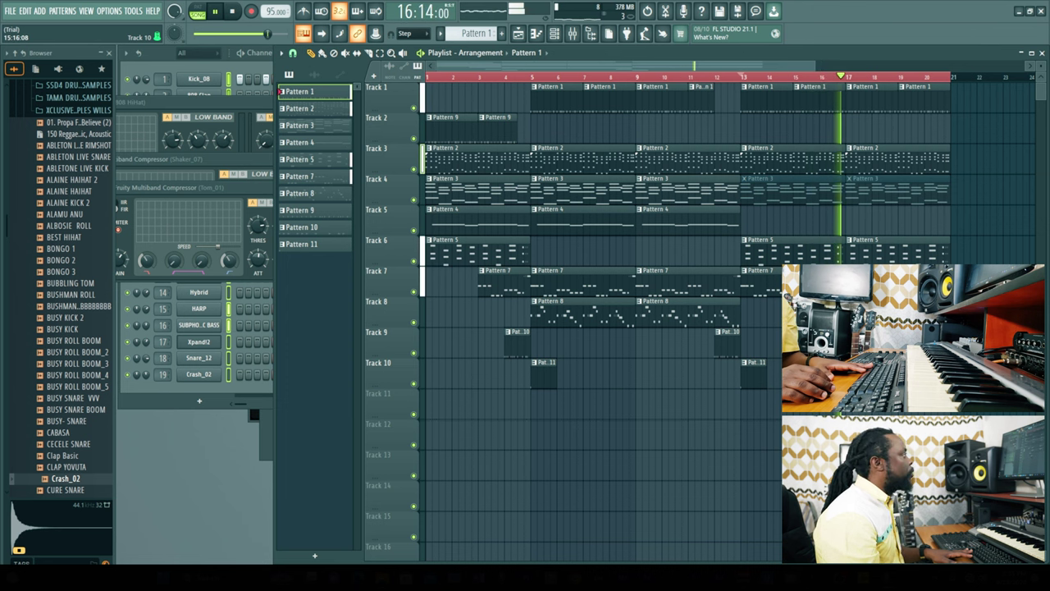
Play the song from just before bar 17 and shorten the Pattern 1 clip at bar 19 on Track 1 to one bar
click(758, 376)
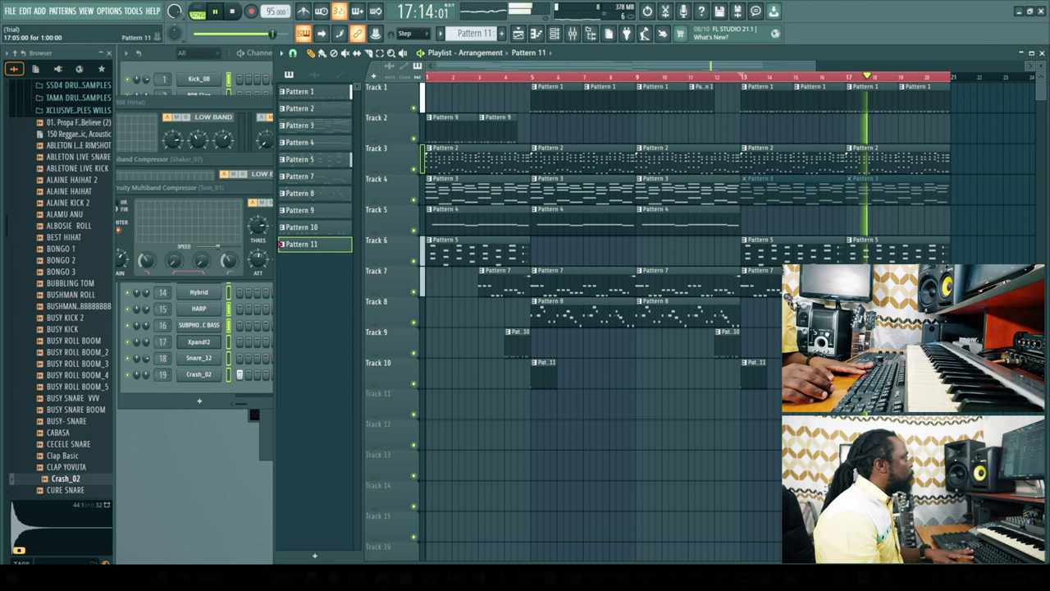
key(space)
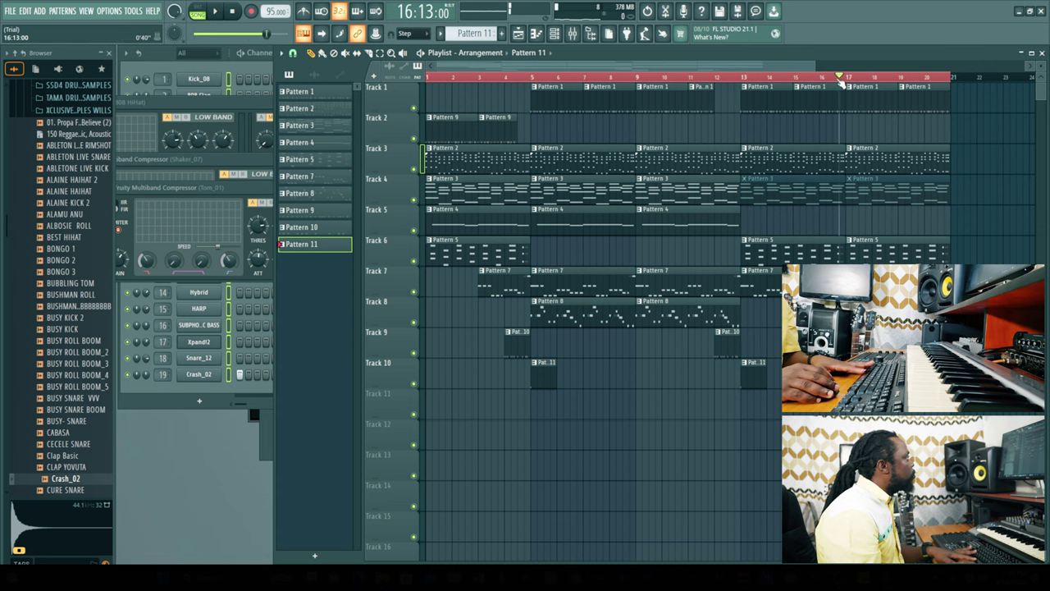
key(space)
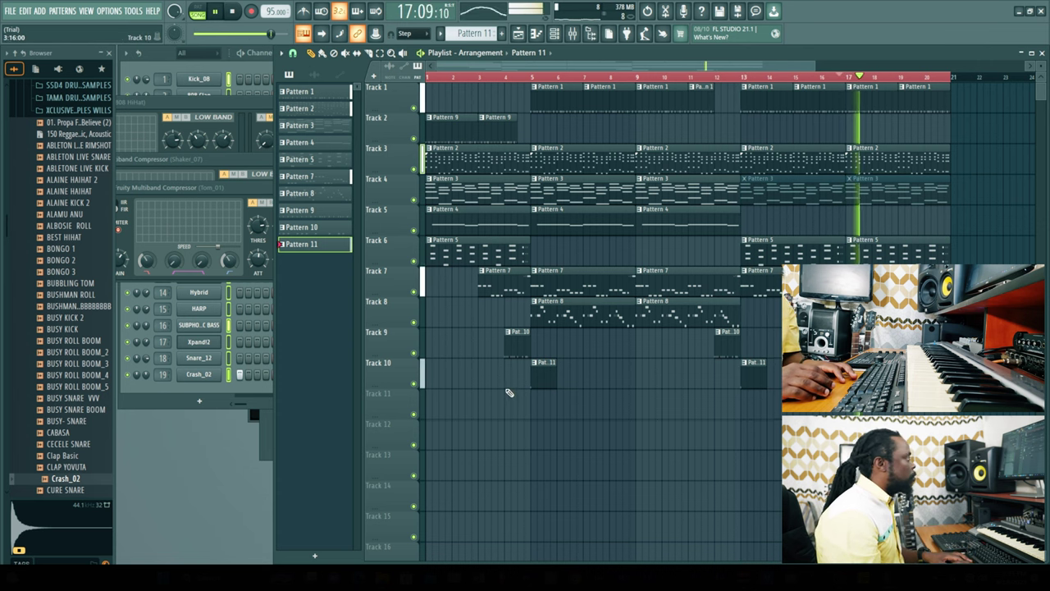
drag(947, 103, 922, 122)
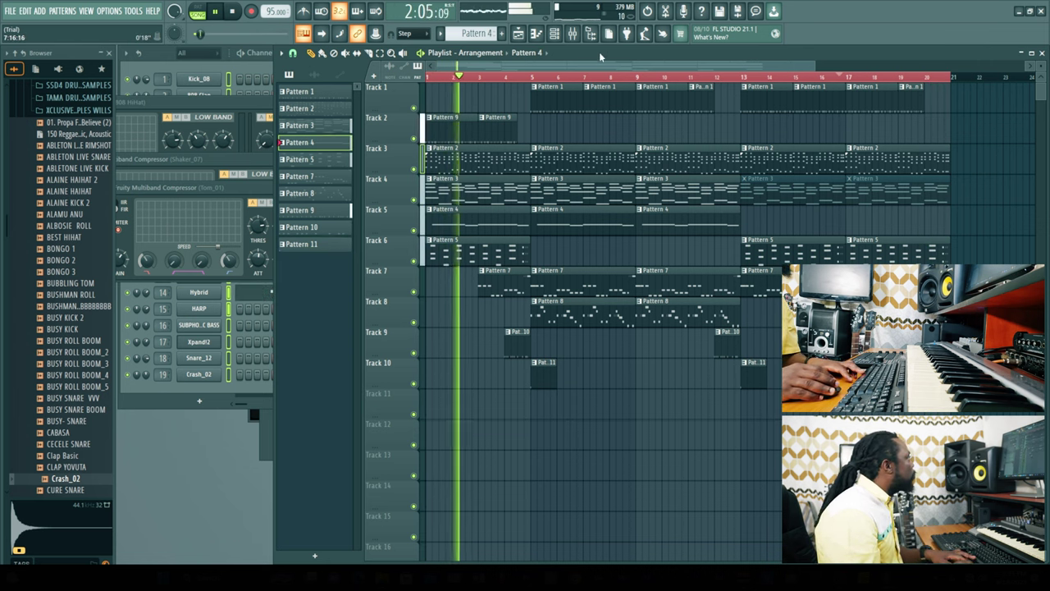
Add Fruity Multiband Compressor with the 2 band comp preset to the Hybrid mixer track and return to the arrangement
click(573, 33)
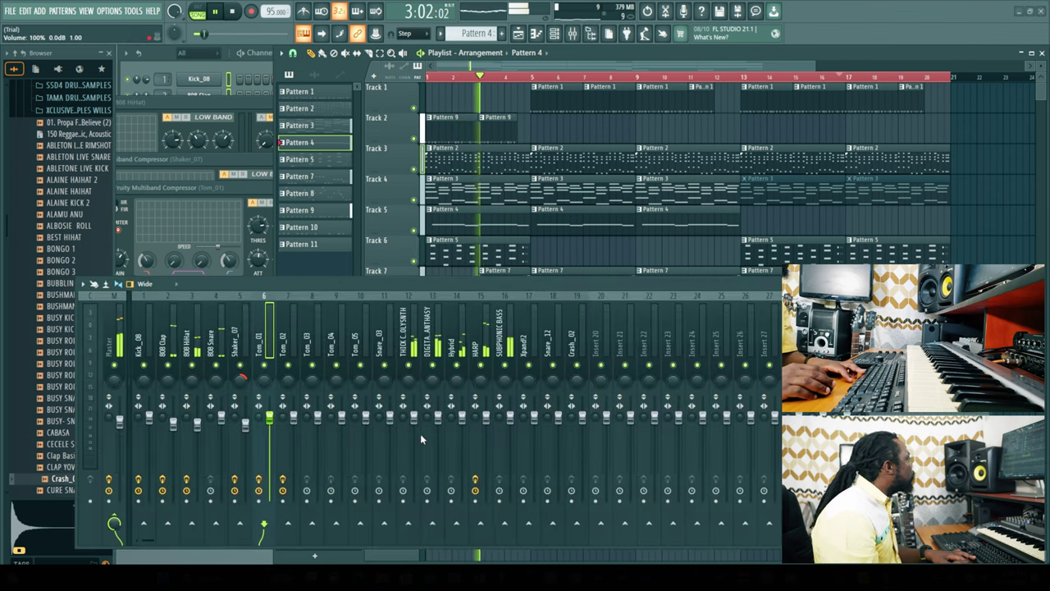
click(462, 346)
click(872, 326)
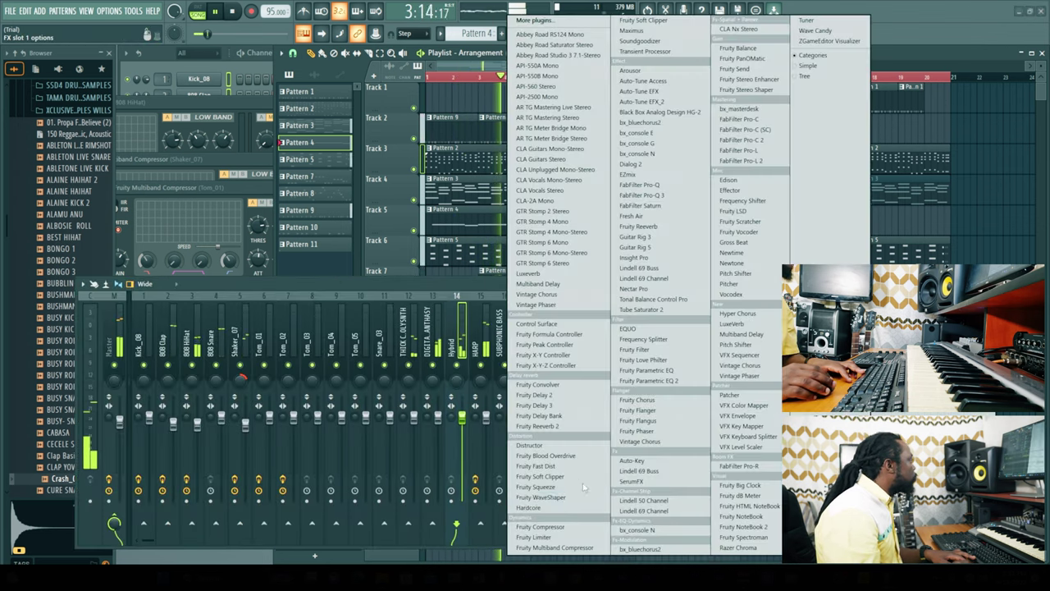
click(572, 548)
click(503, 188)
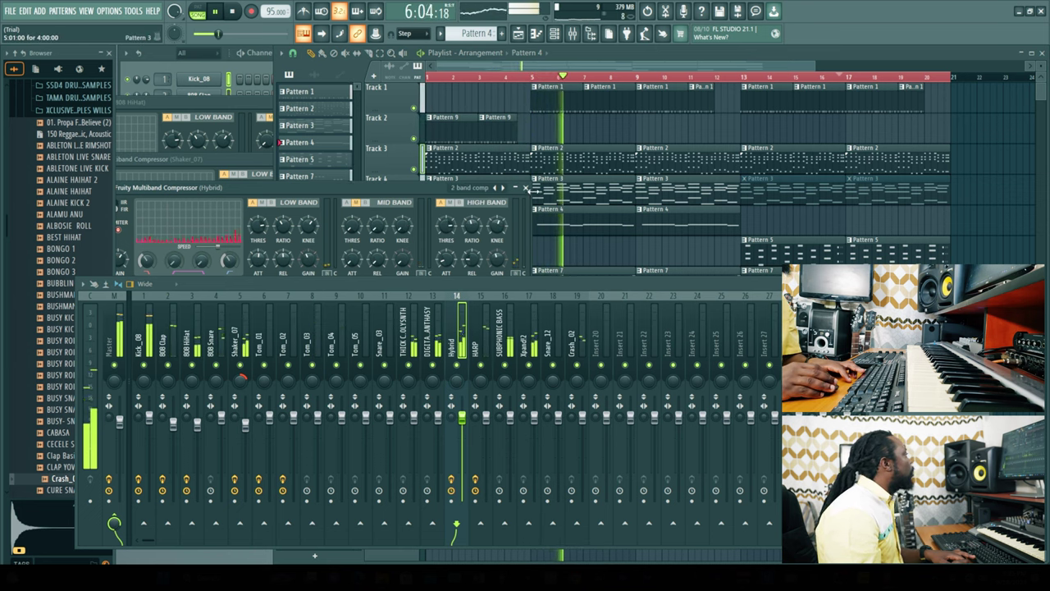
click(621, 194)
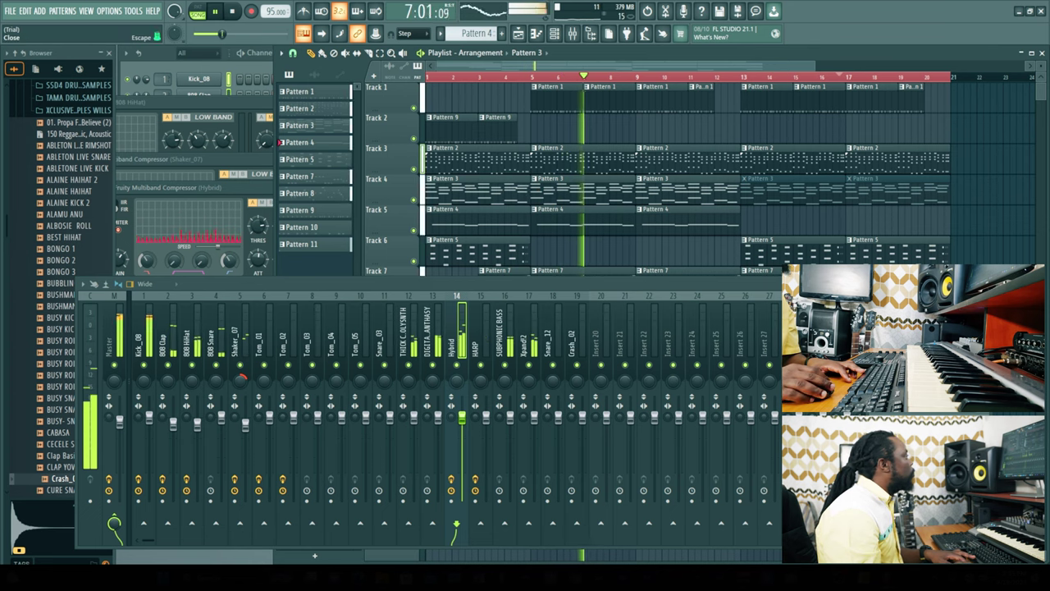
click(1039, 284)
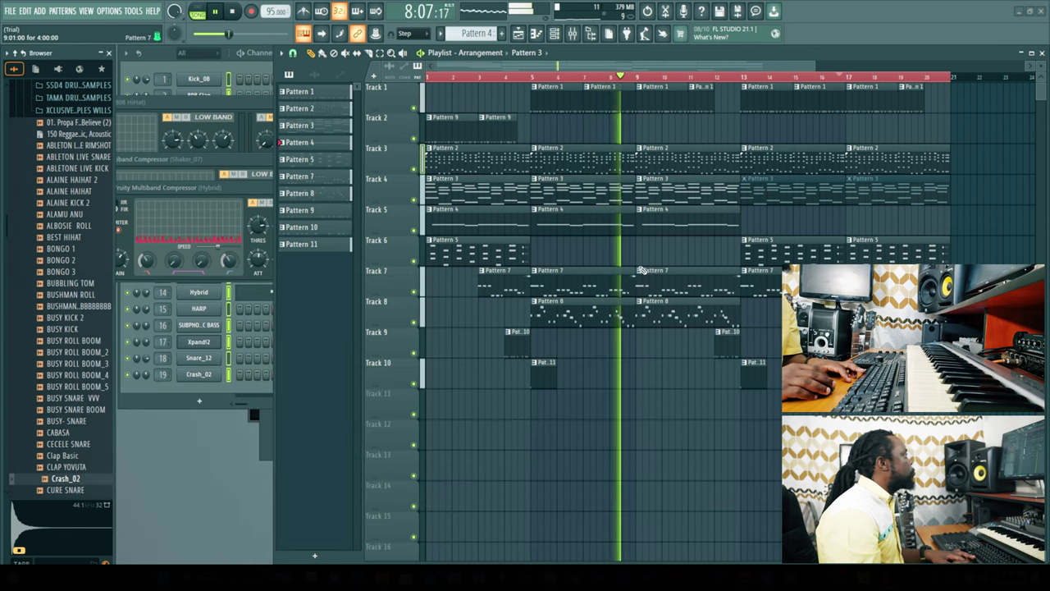
Select Pattern 8, add Fruity Multiband Compressor to the Xpand!2 mixer track and lower that track's level slightly
click(593, 317)
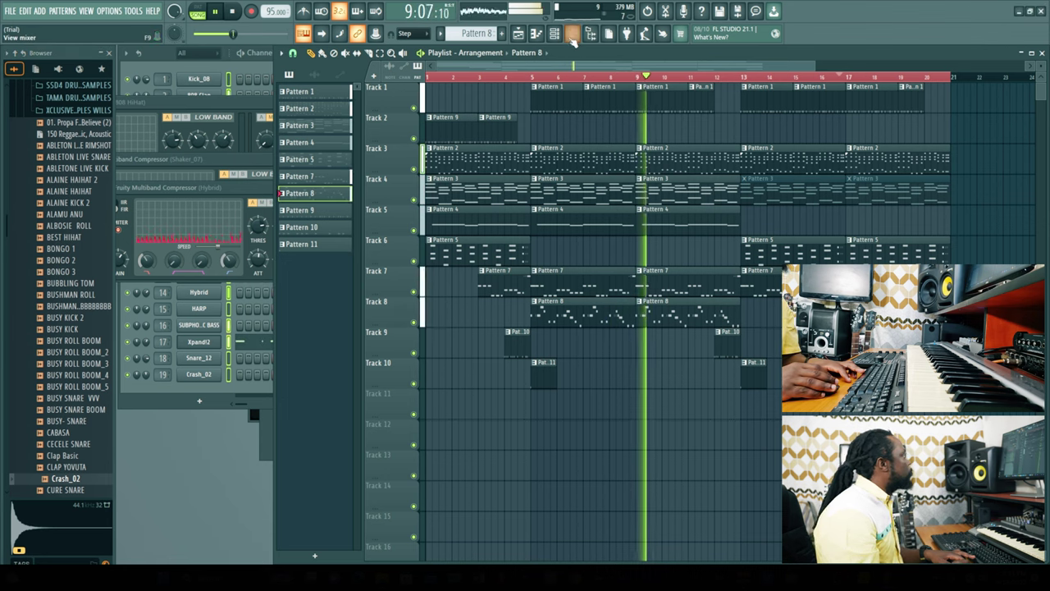
key(F9)
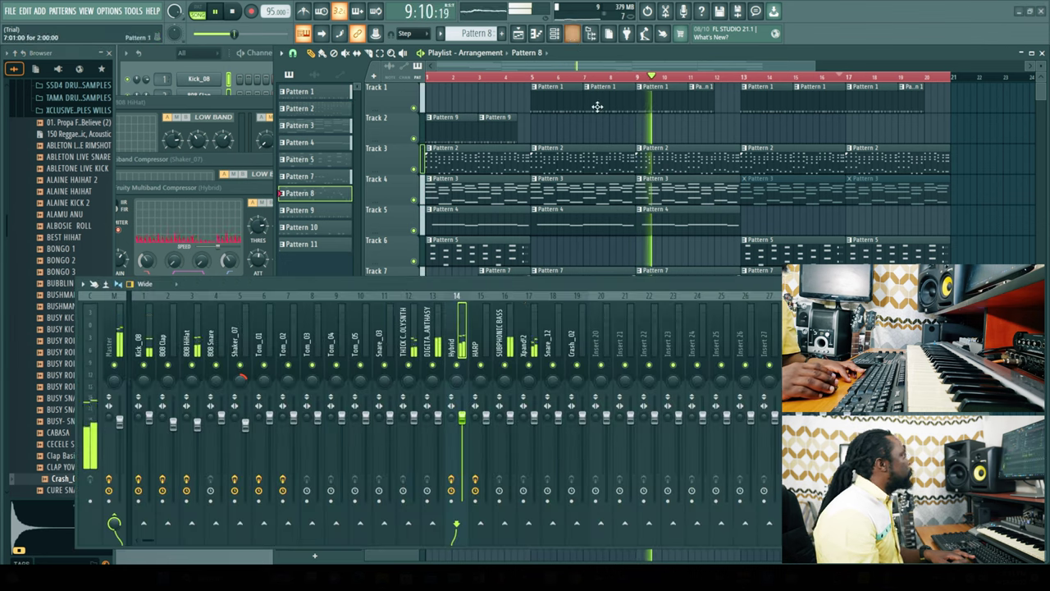
click(532, 344)
click(875, 330)
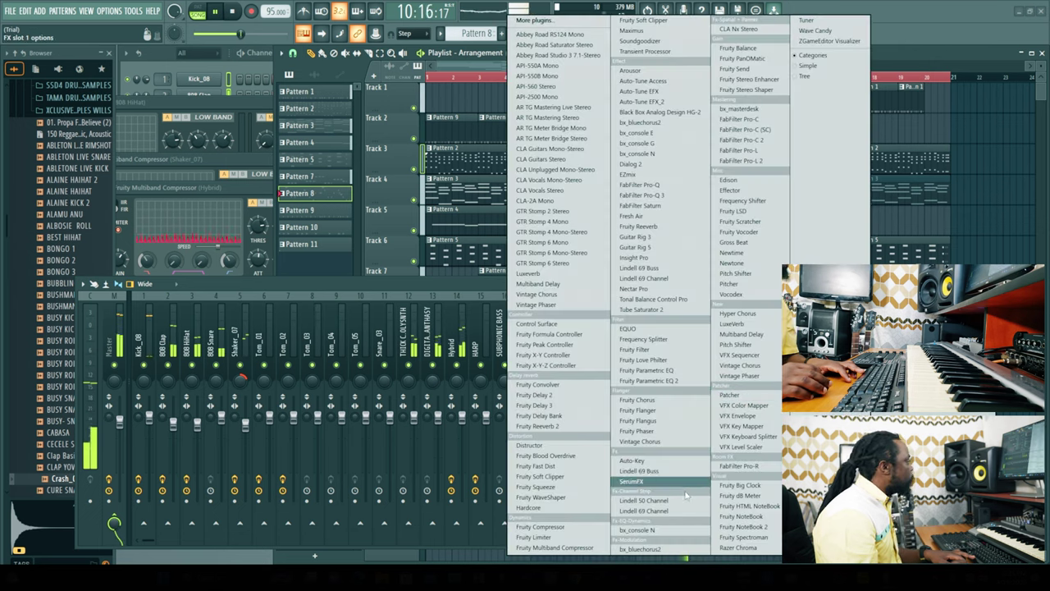
click(558, 547)
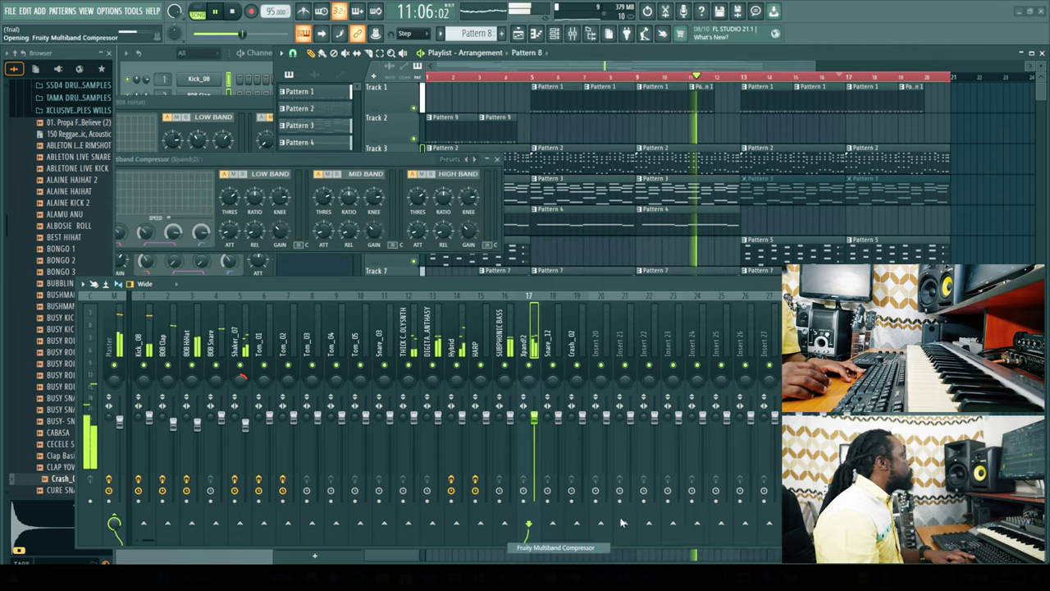
click(497, 158)
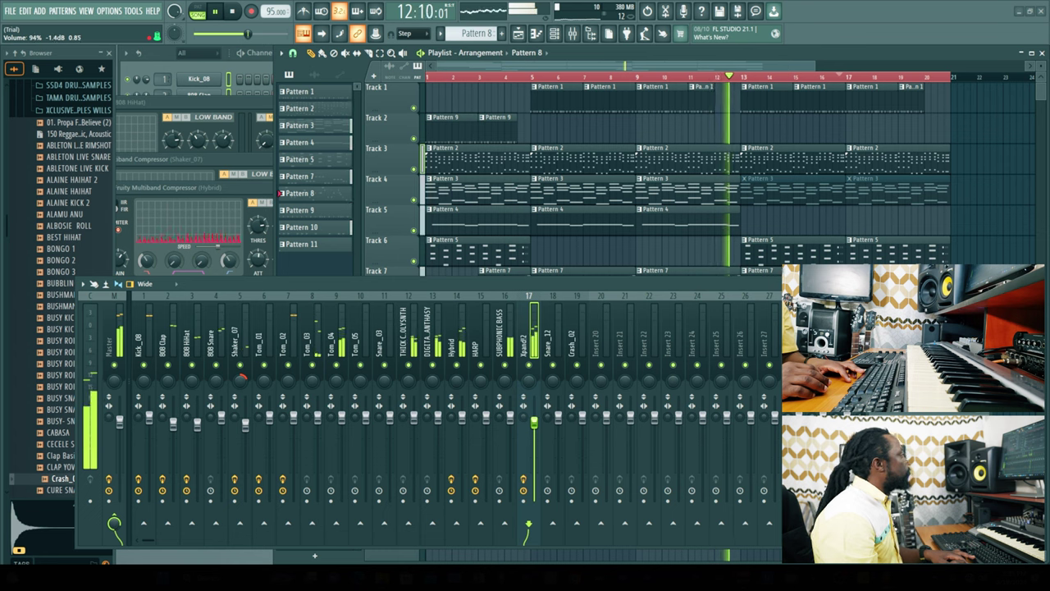
drag(535, 418, 540, 422)
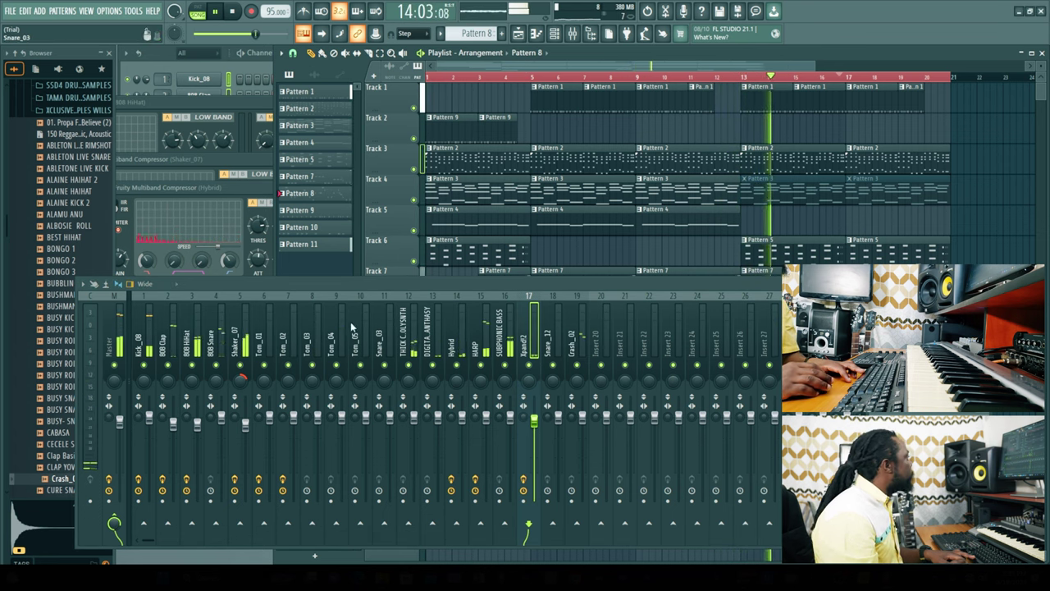
Play Pattern 2 on its own, add Fruity Multiband Compressor with the 2 band comp preset to mixer track 12 and lower its level to -2.6 dB
click(688, 165)
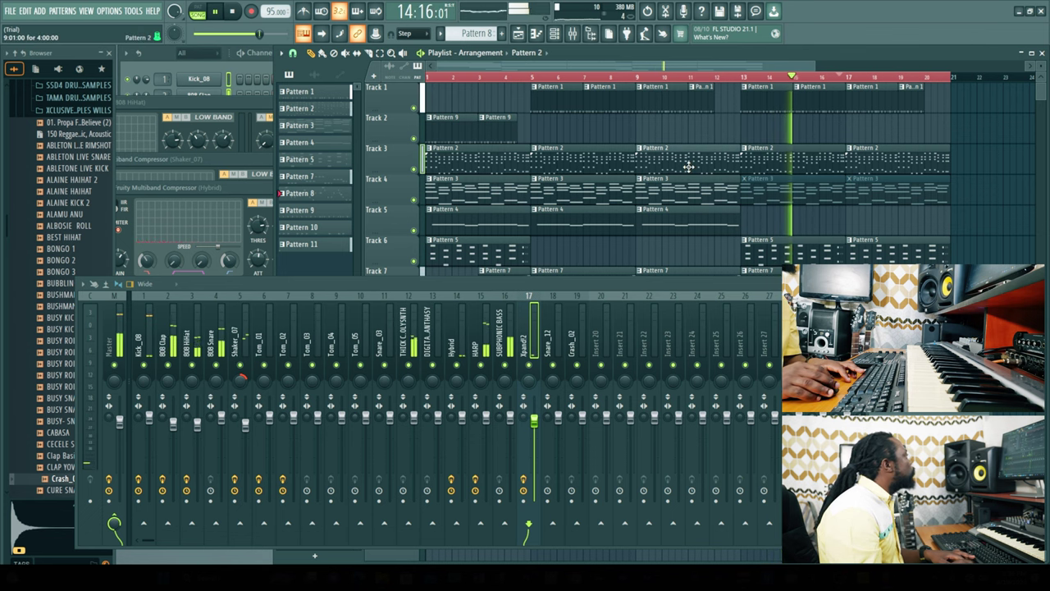
click(198, 12)
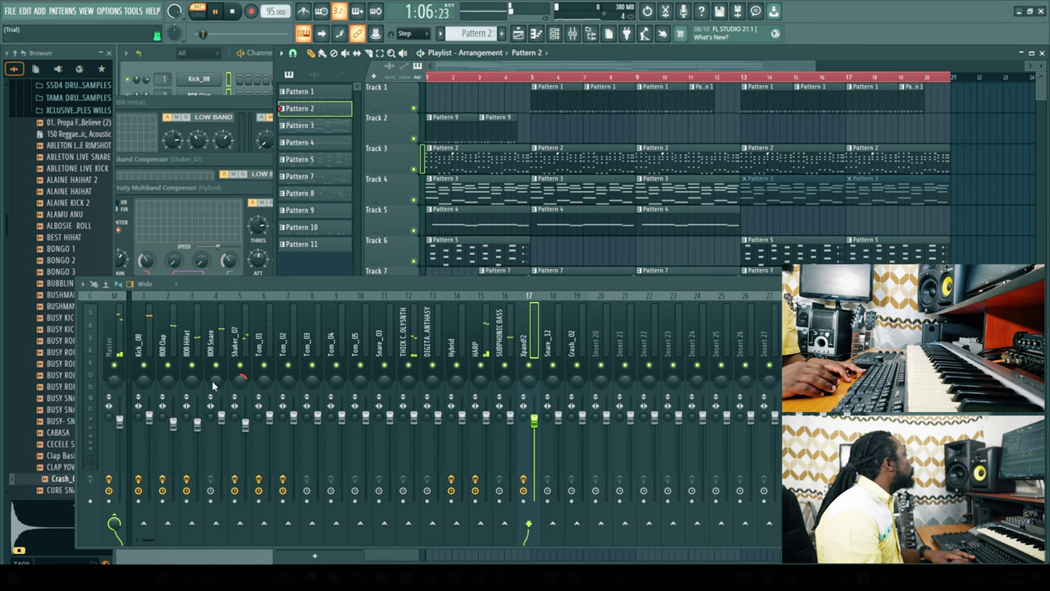
click(402, 345)
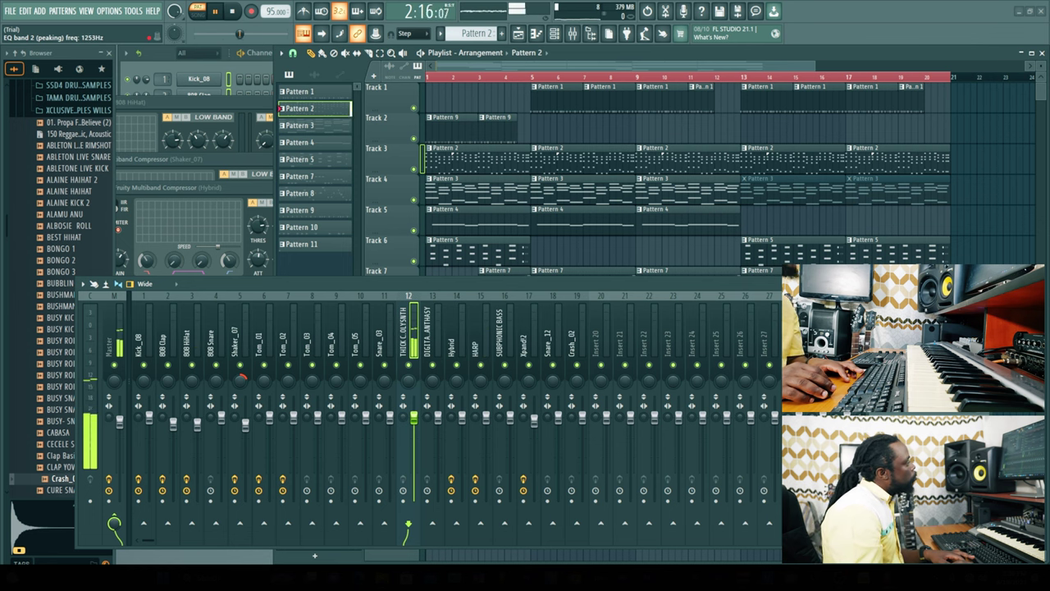
click(873, 336)
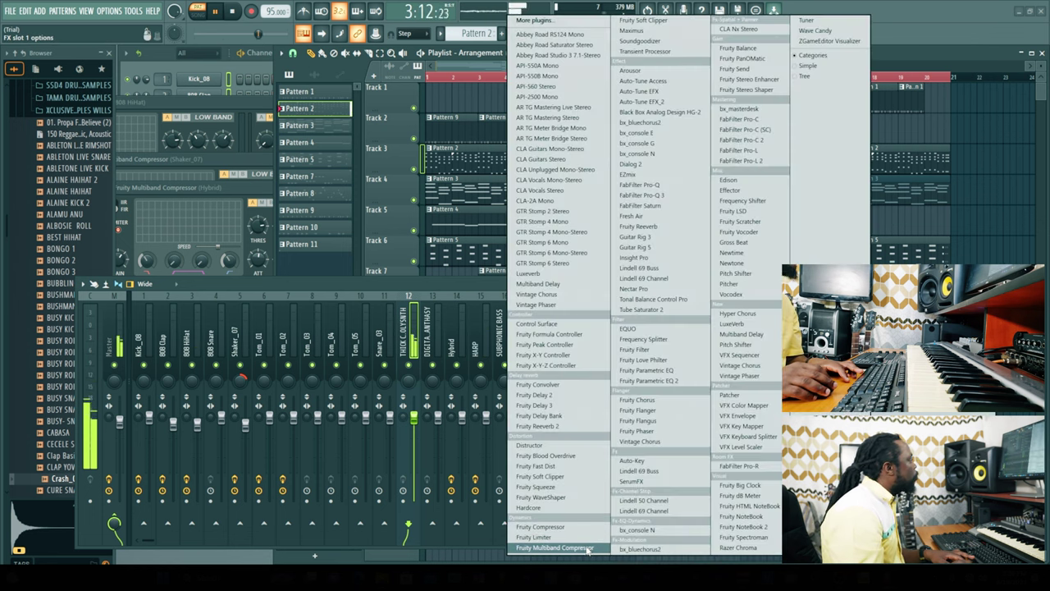
click(560, 548)
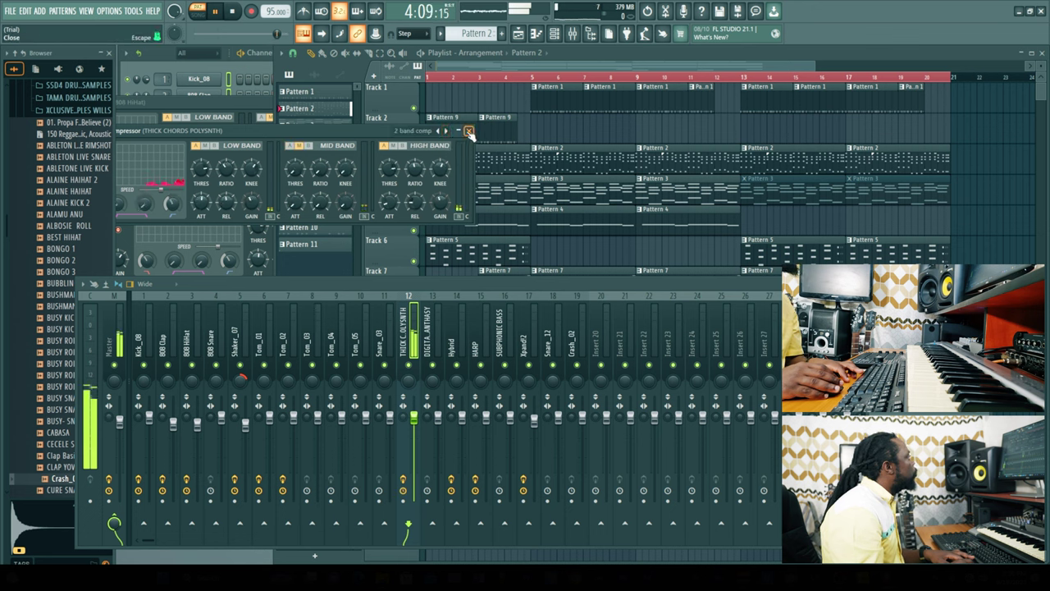
click(469, 132)
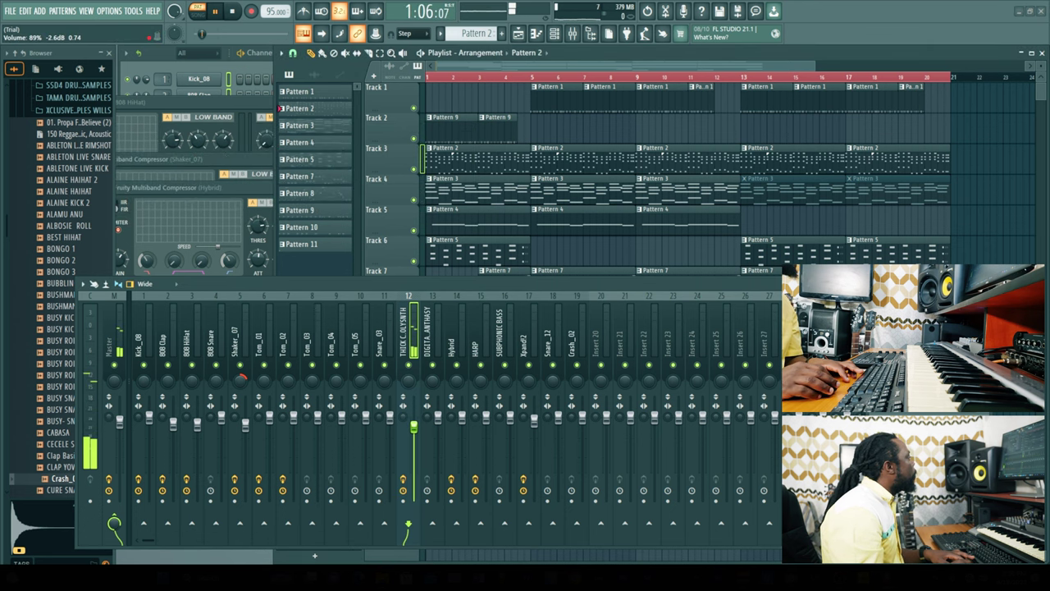
Play the song from bar 5, replacing the mixer view with the channel rack
click(534, 76)
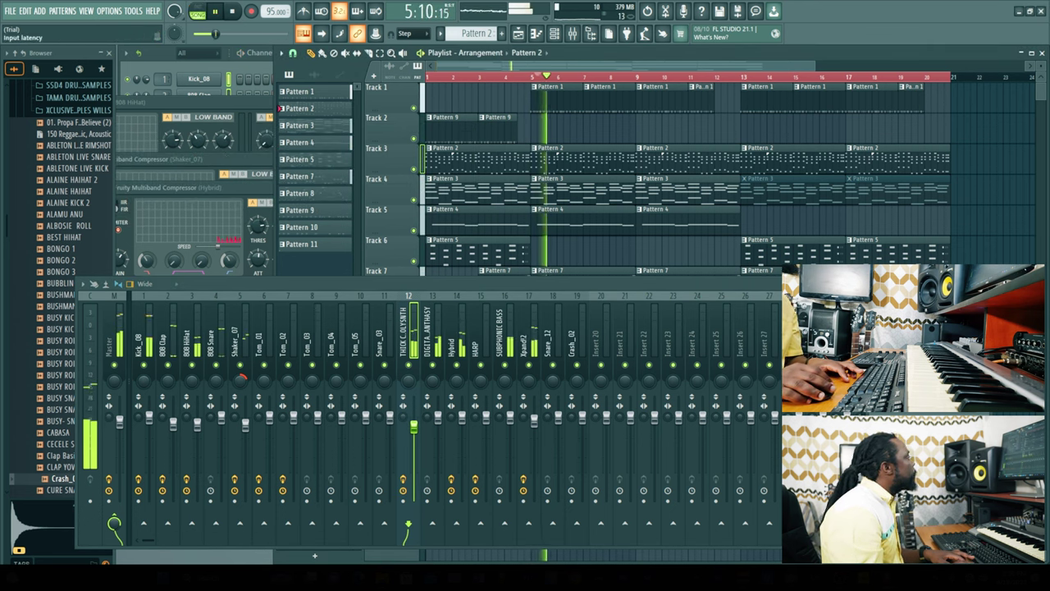
click(1018, 283)
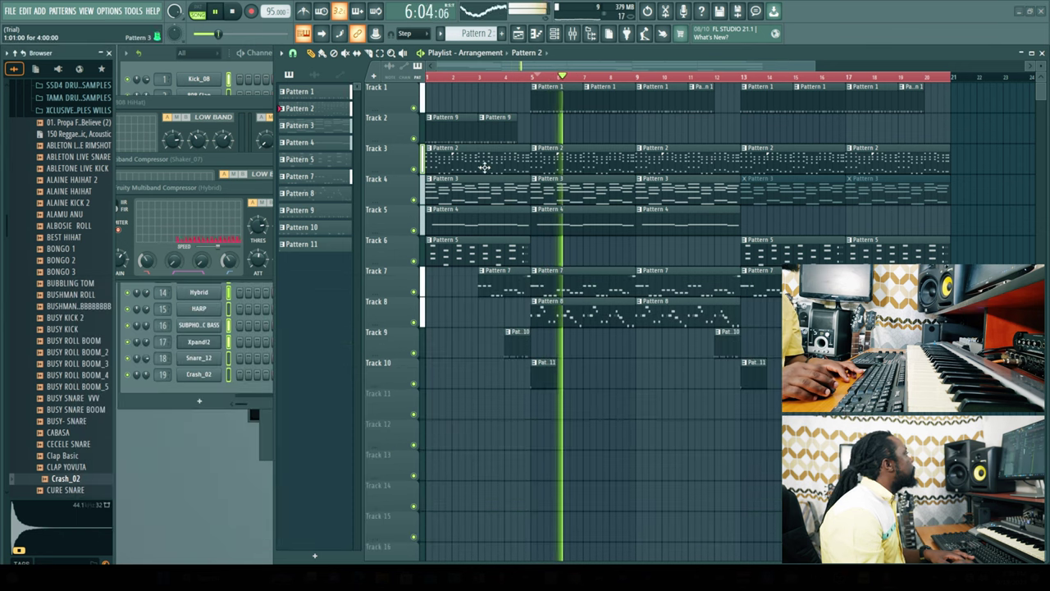
click(555, 35)
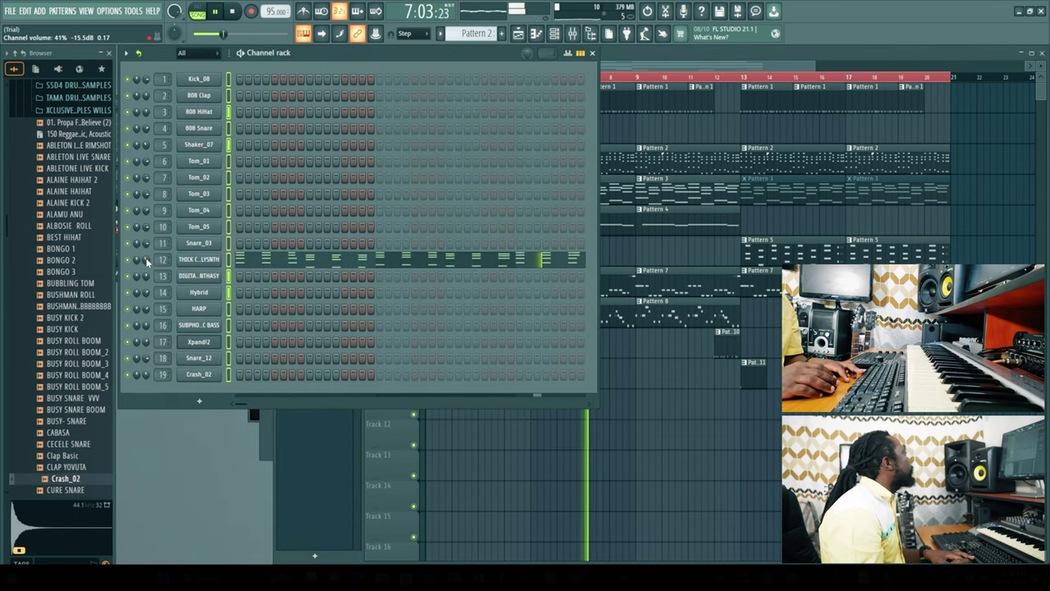